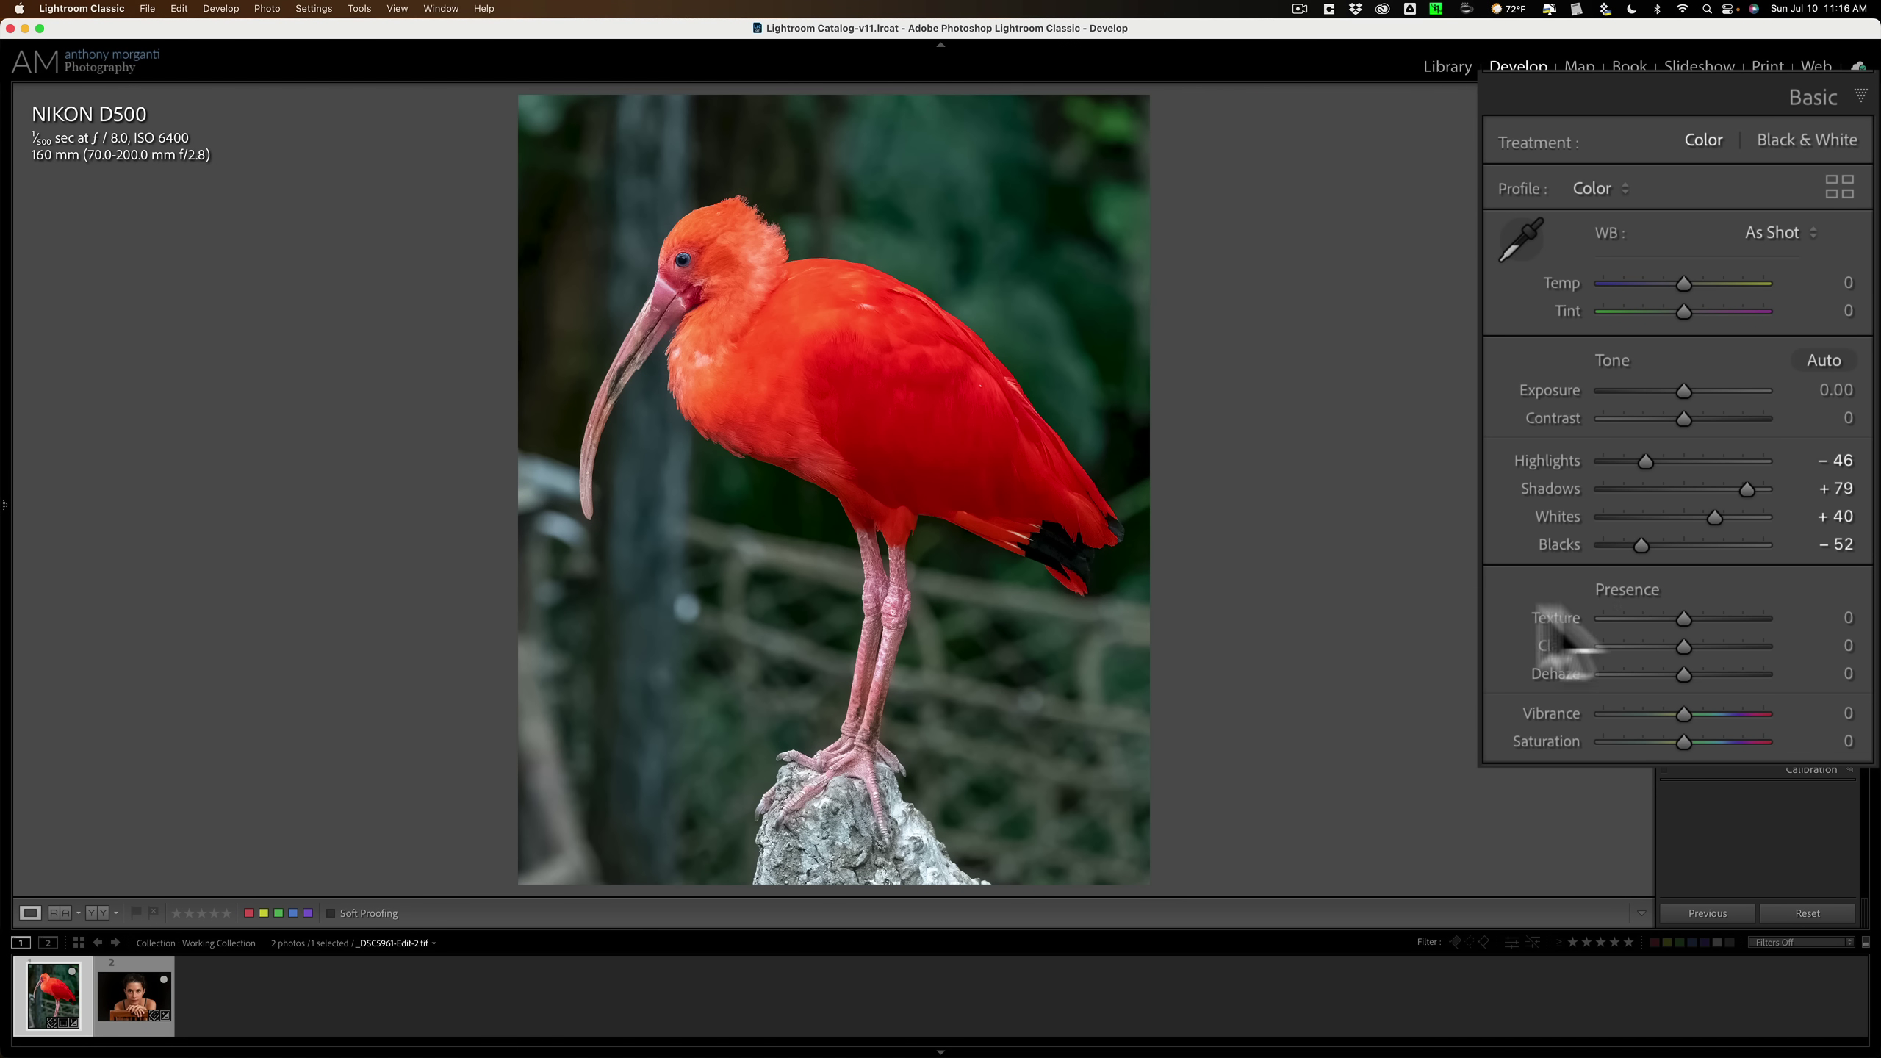
drag(1680, 617, 1708, 645)
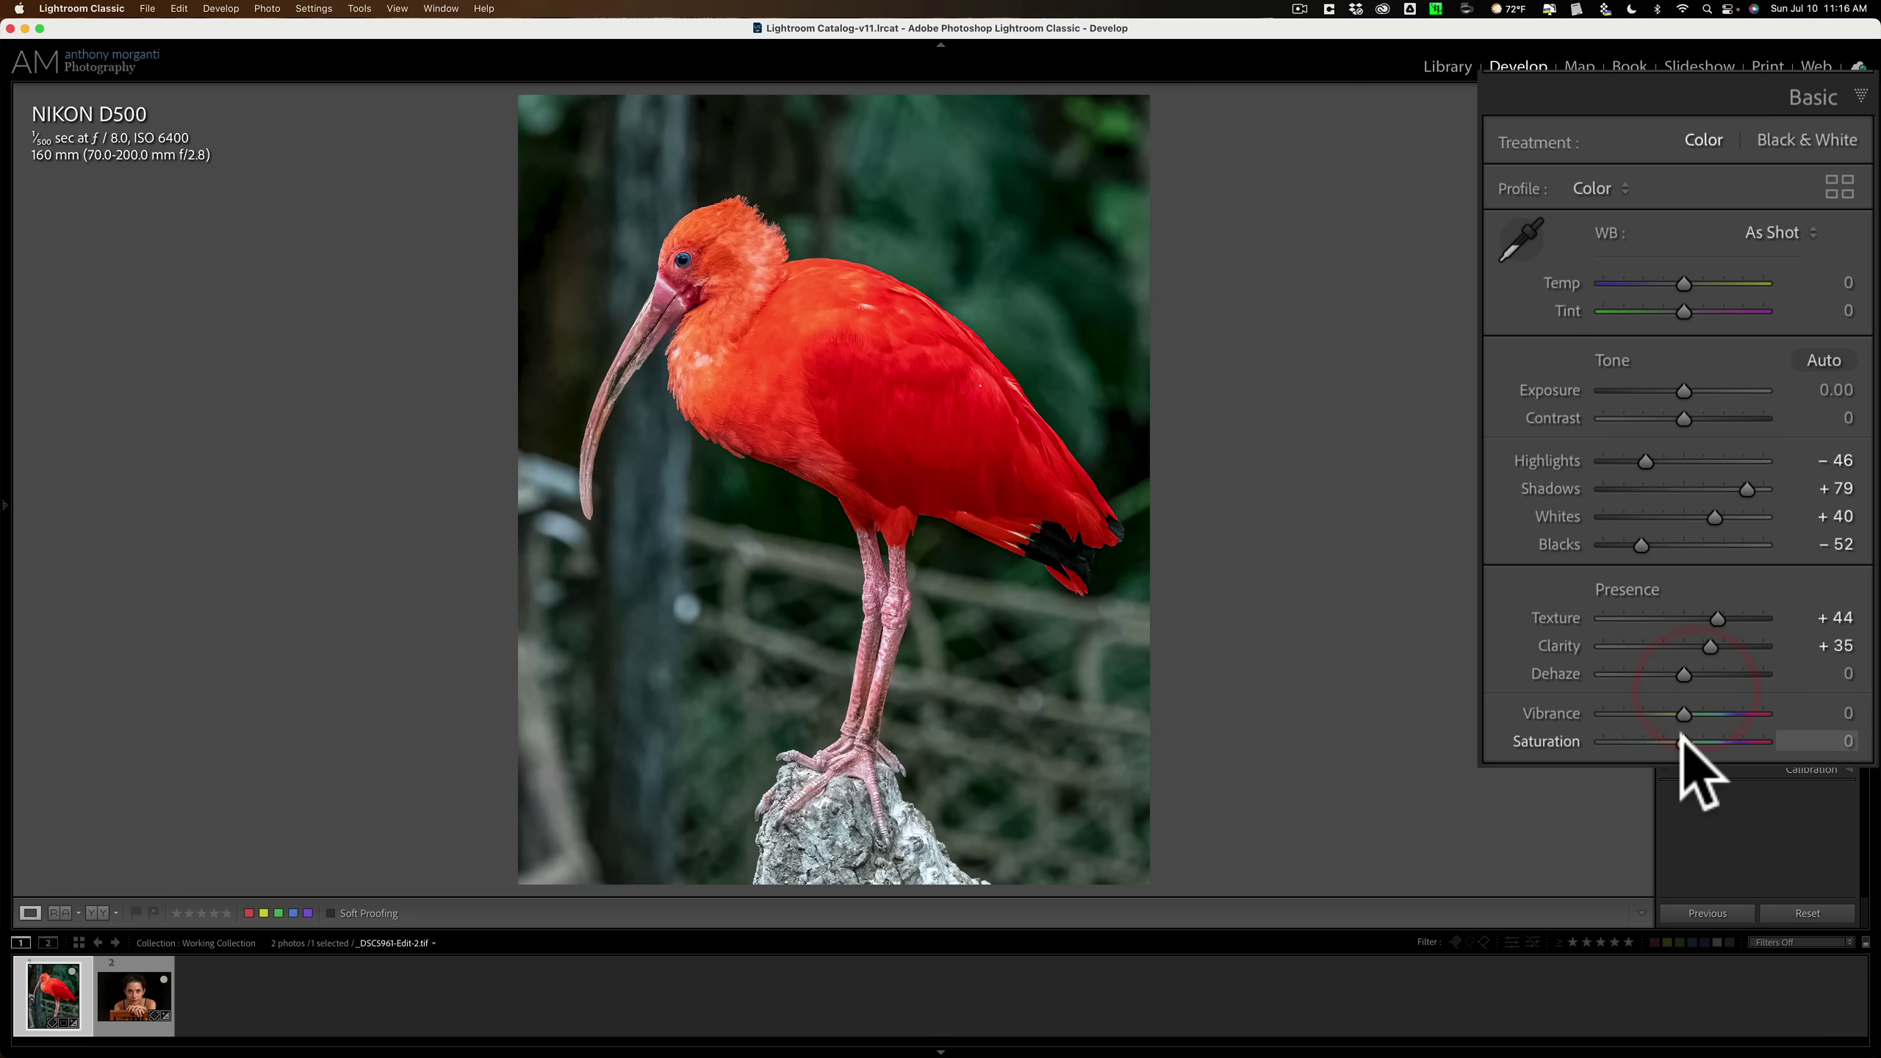
drag(1684, 740, 1703, 712)
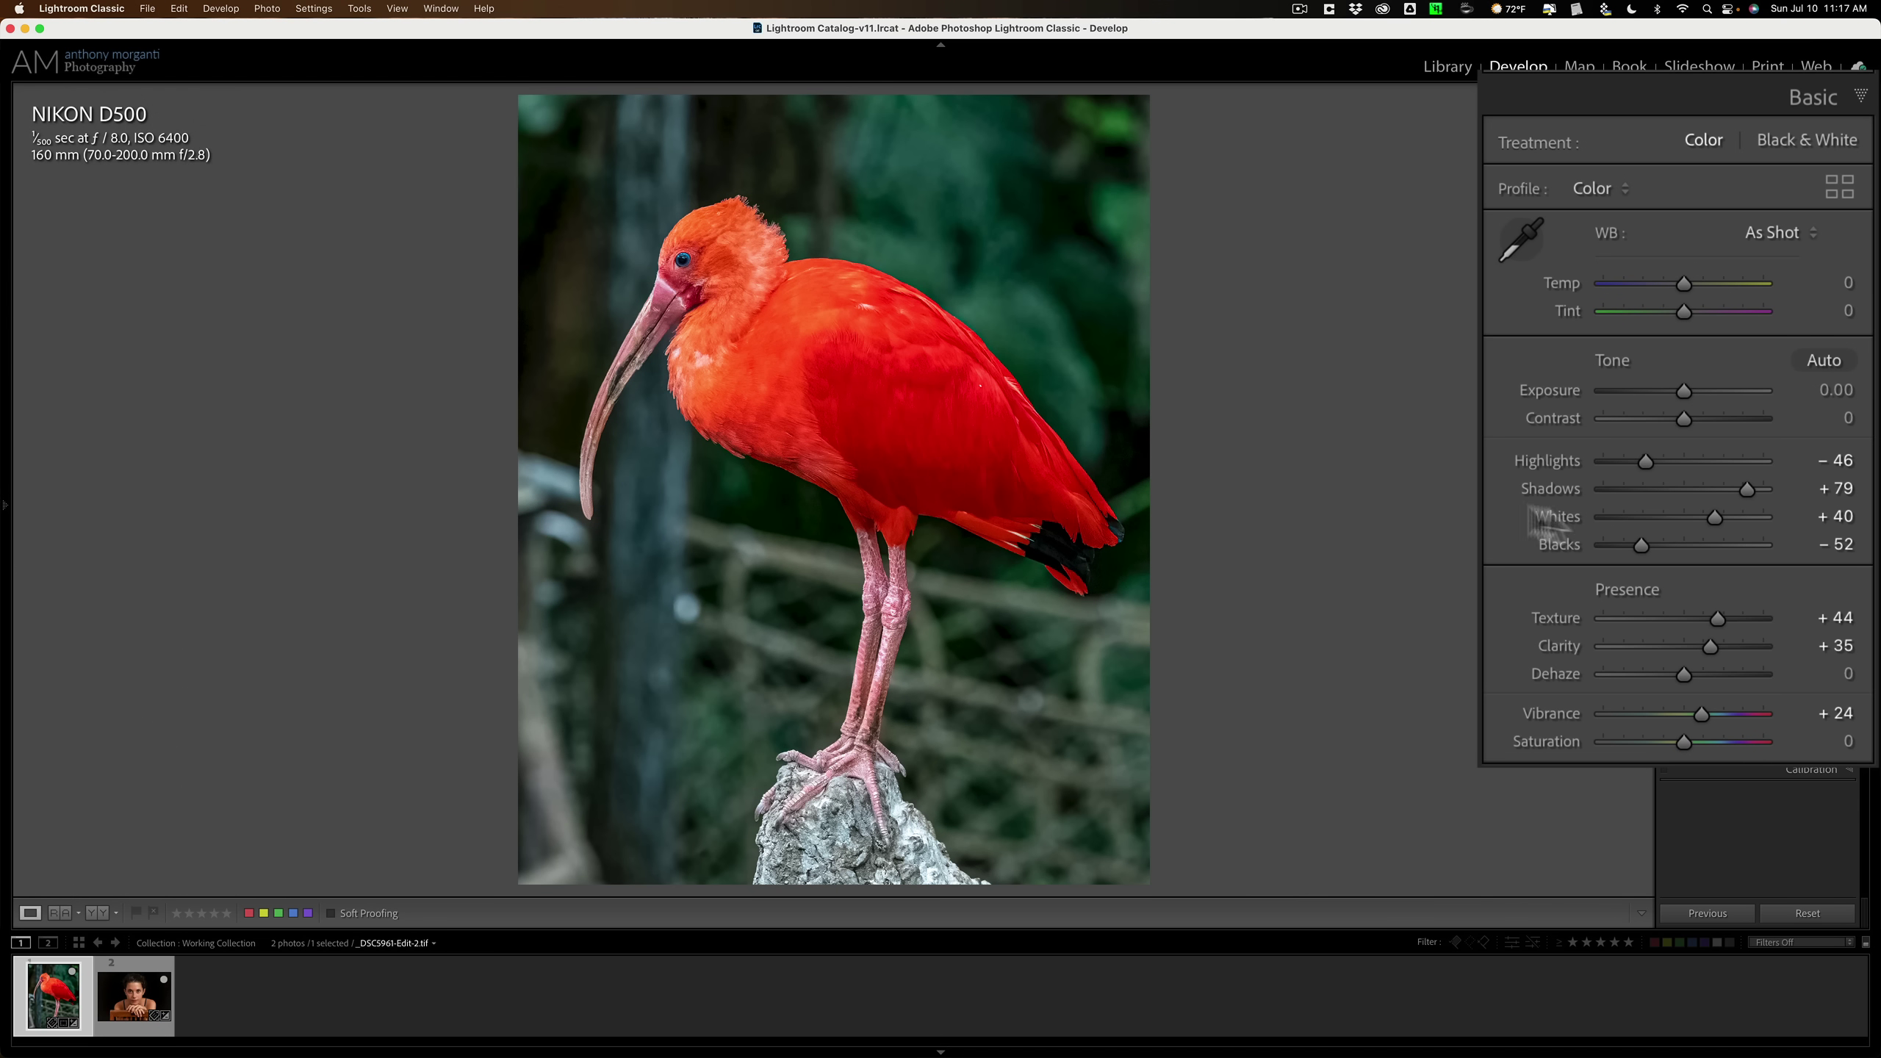
double_click(1555, 714)
double_click(1559, 645)
double_click(1556, 617)
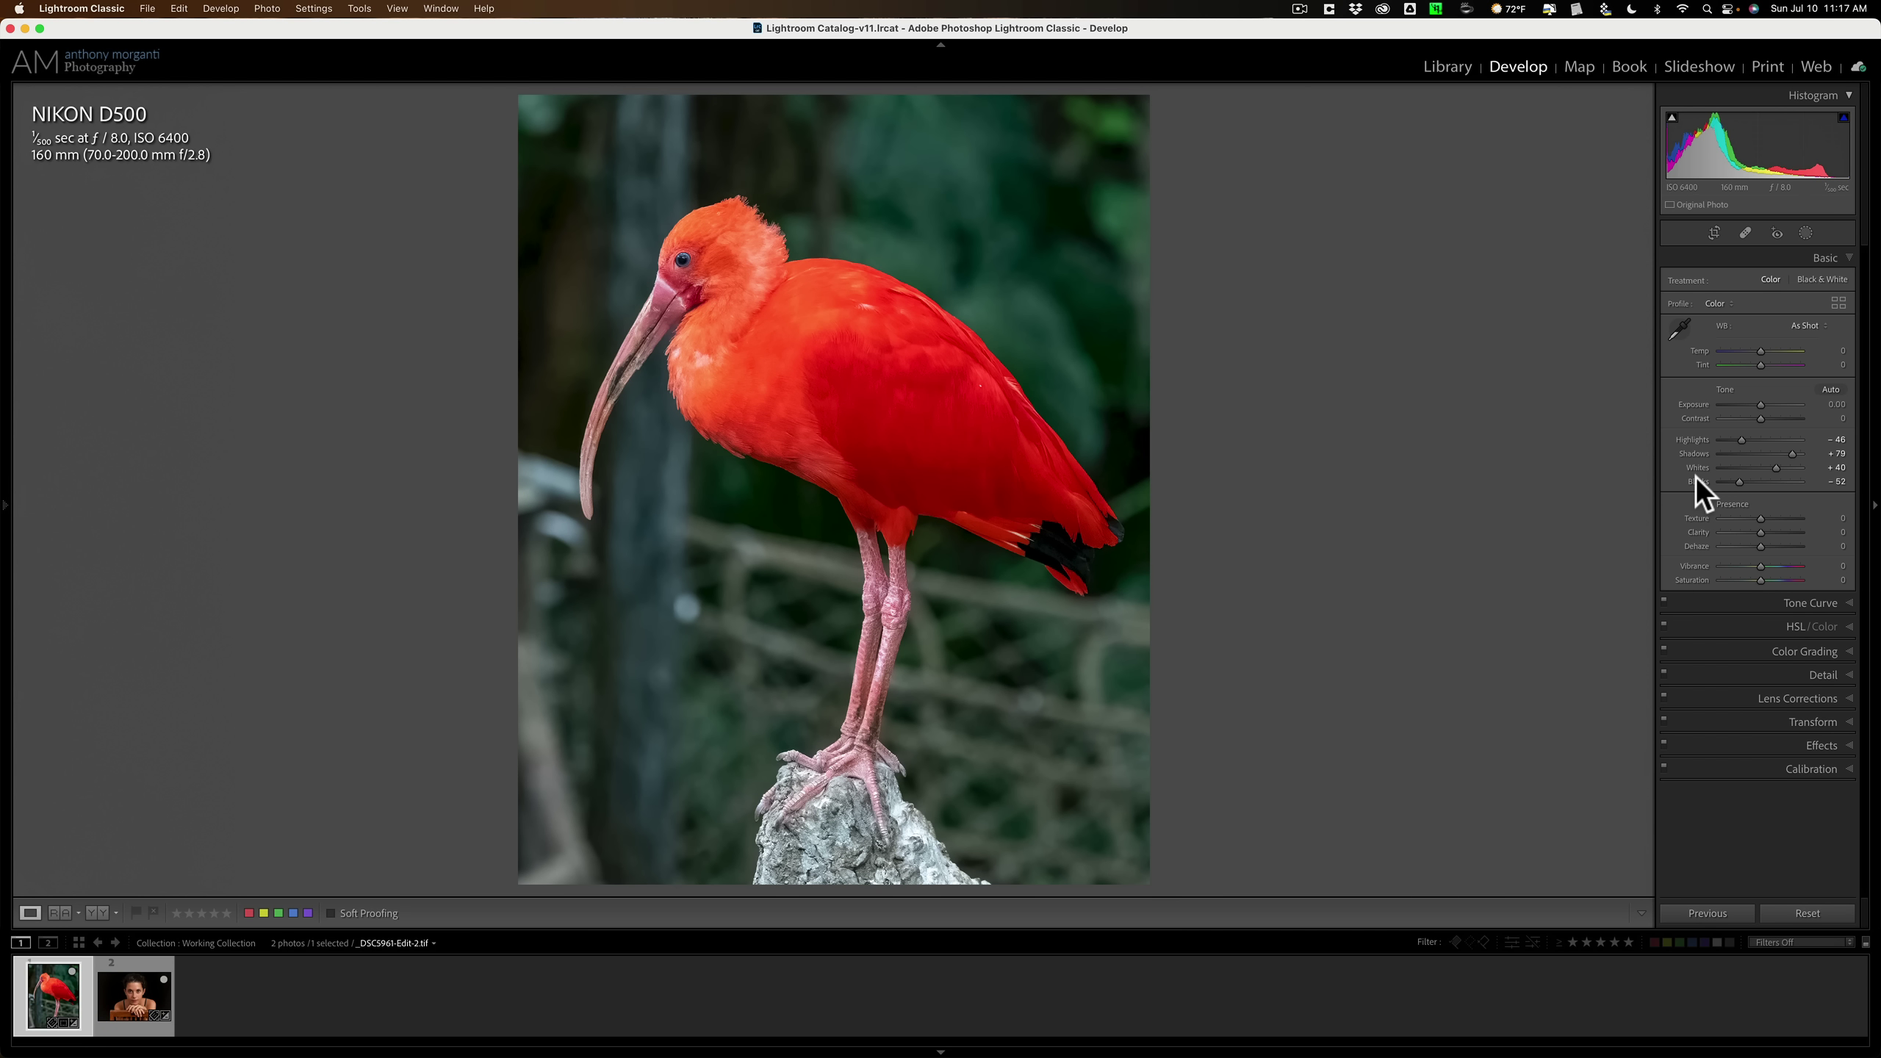
Start a new mask that selects the ibis as the subject
click(1823, 258)
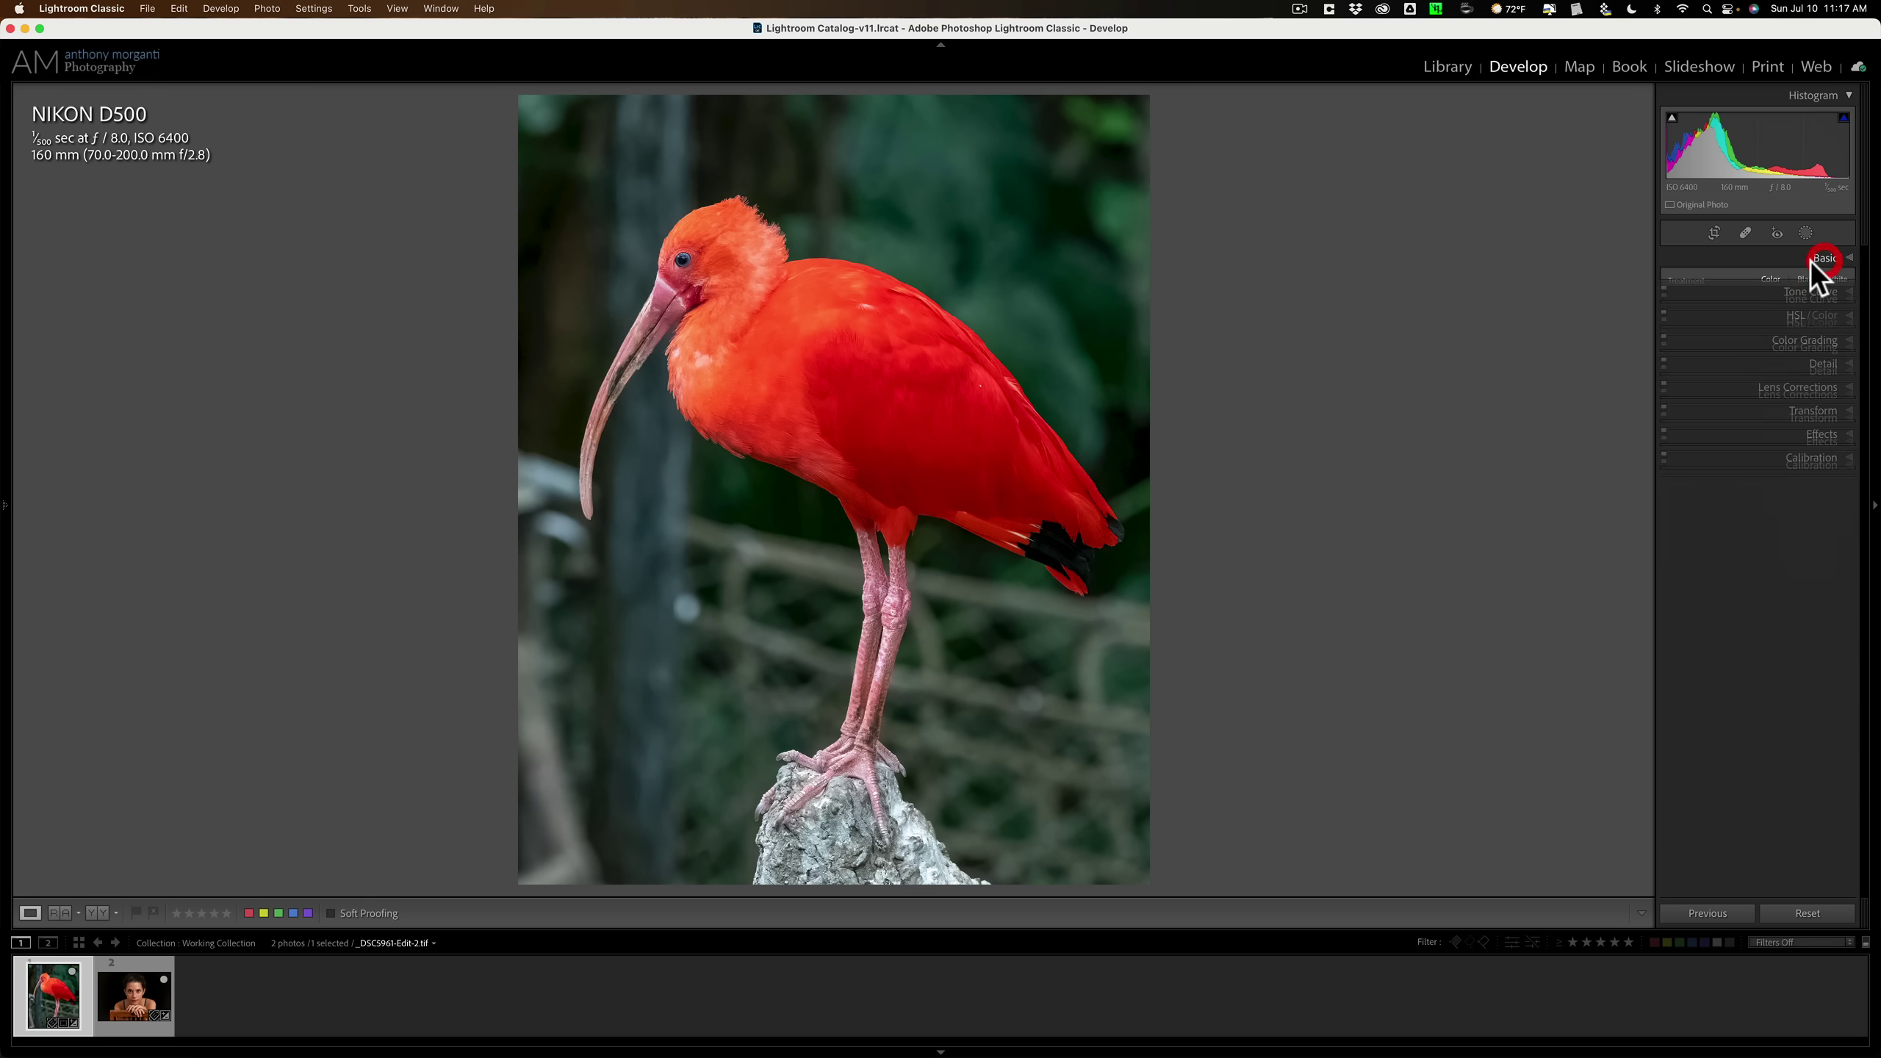
click(1805, 233)
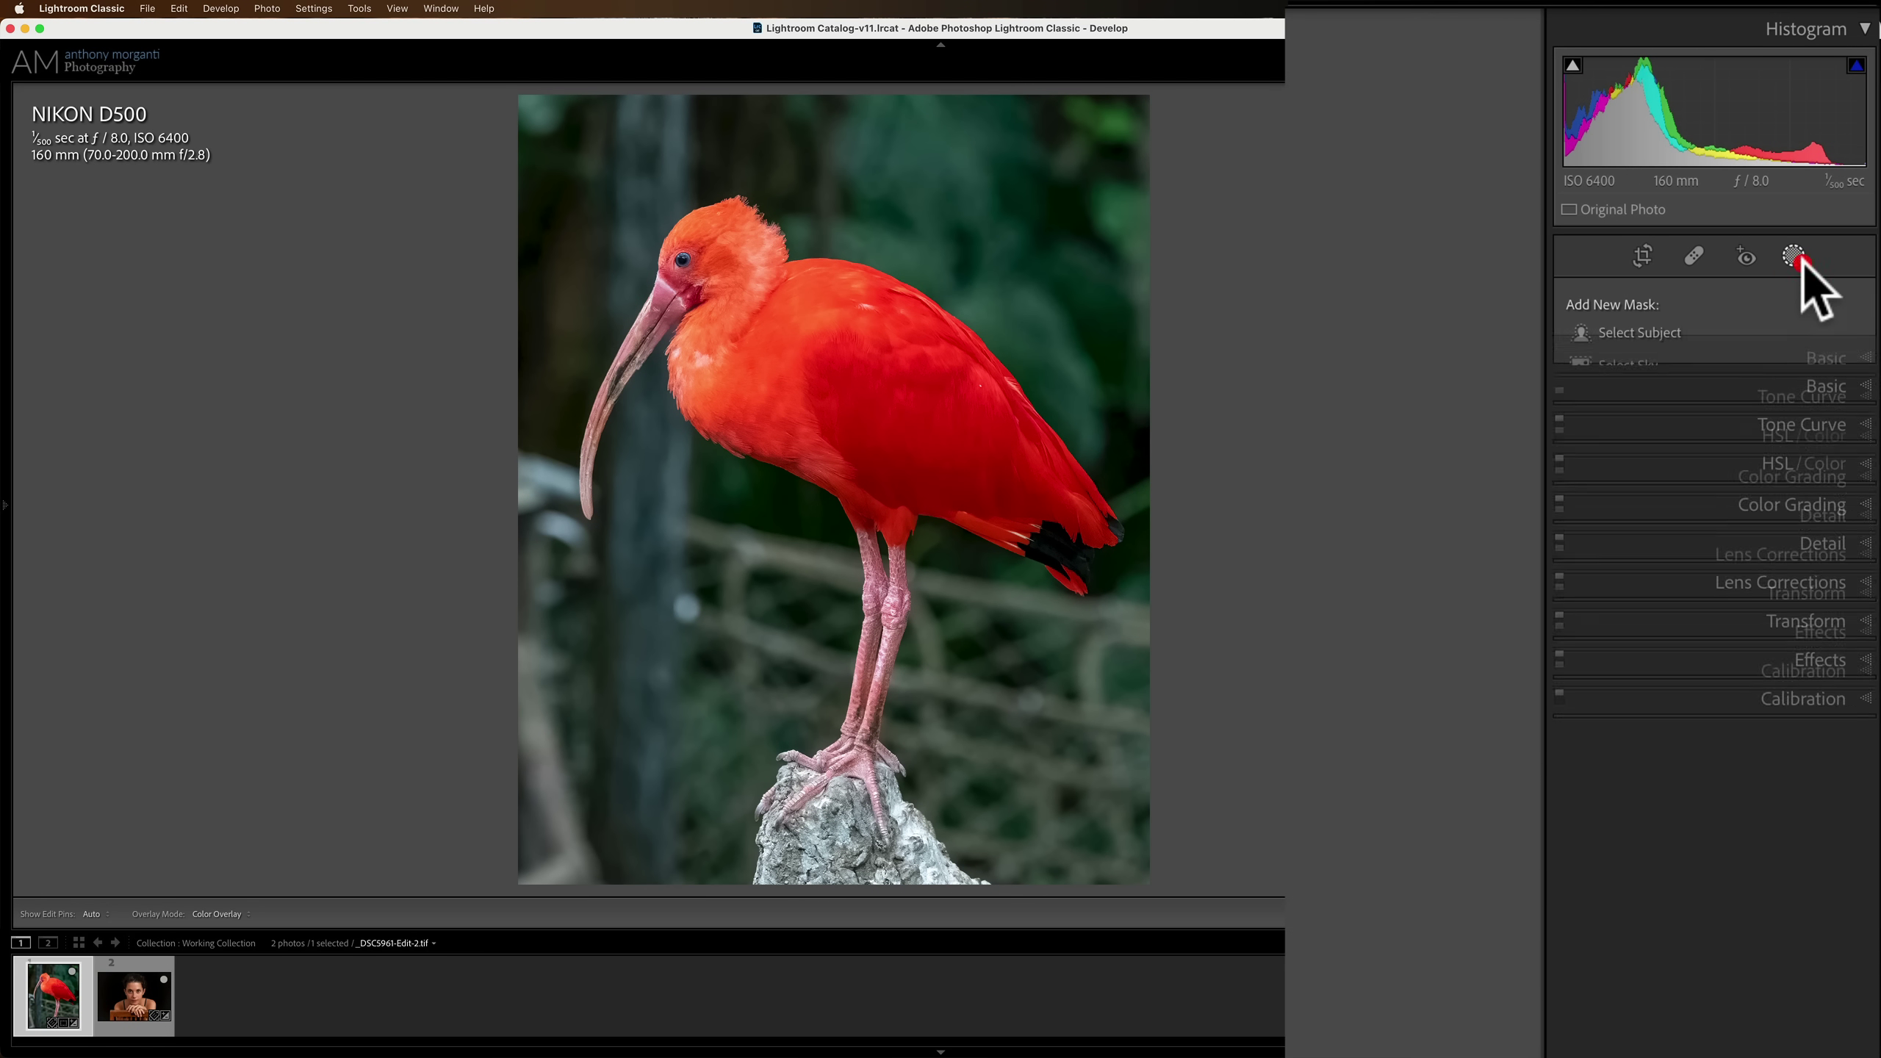
click(1638, 334)
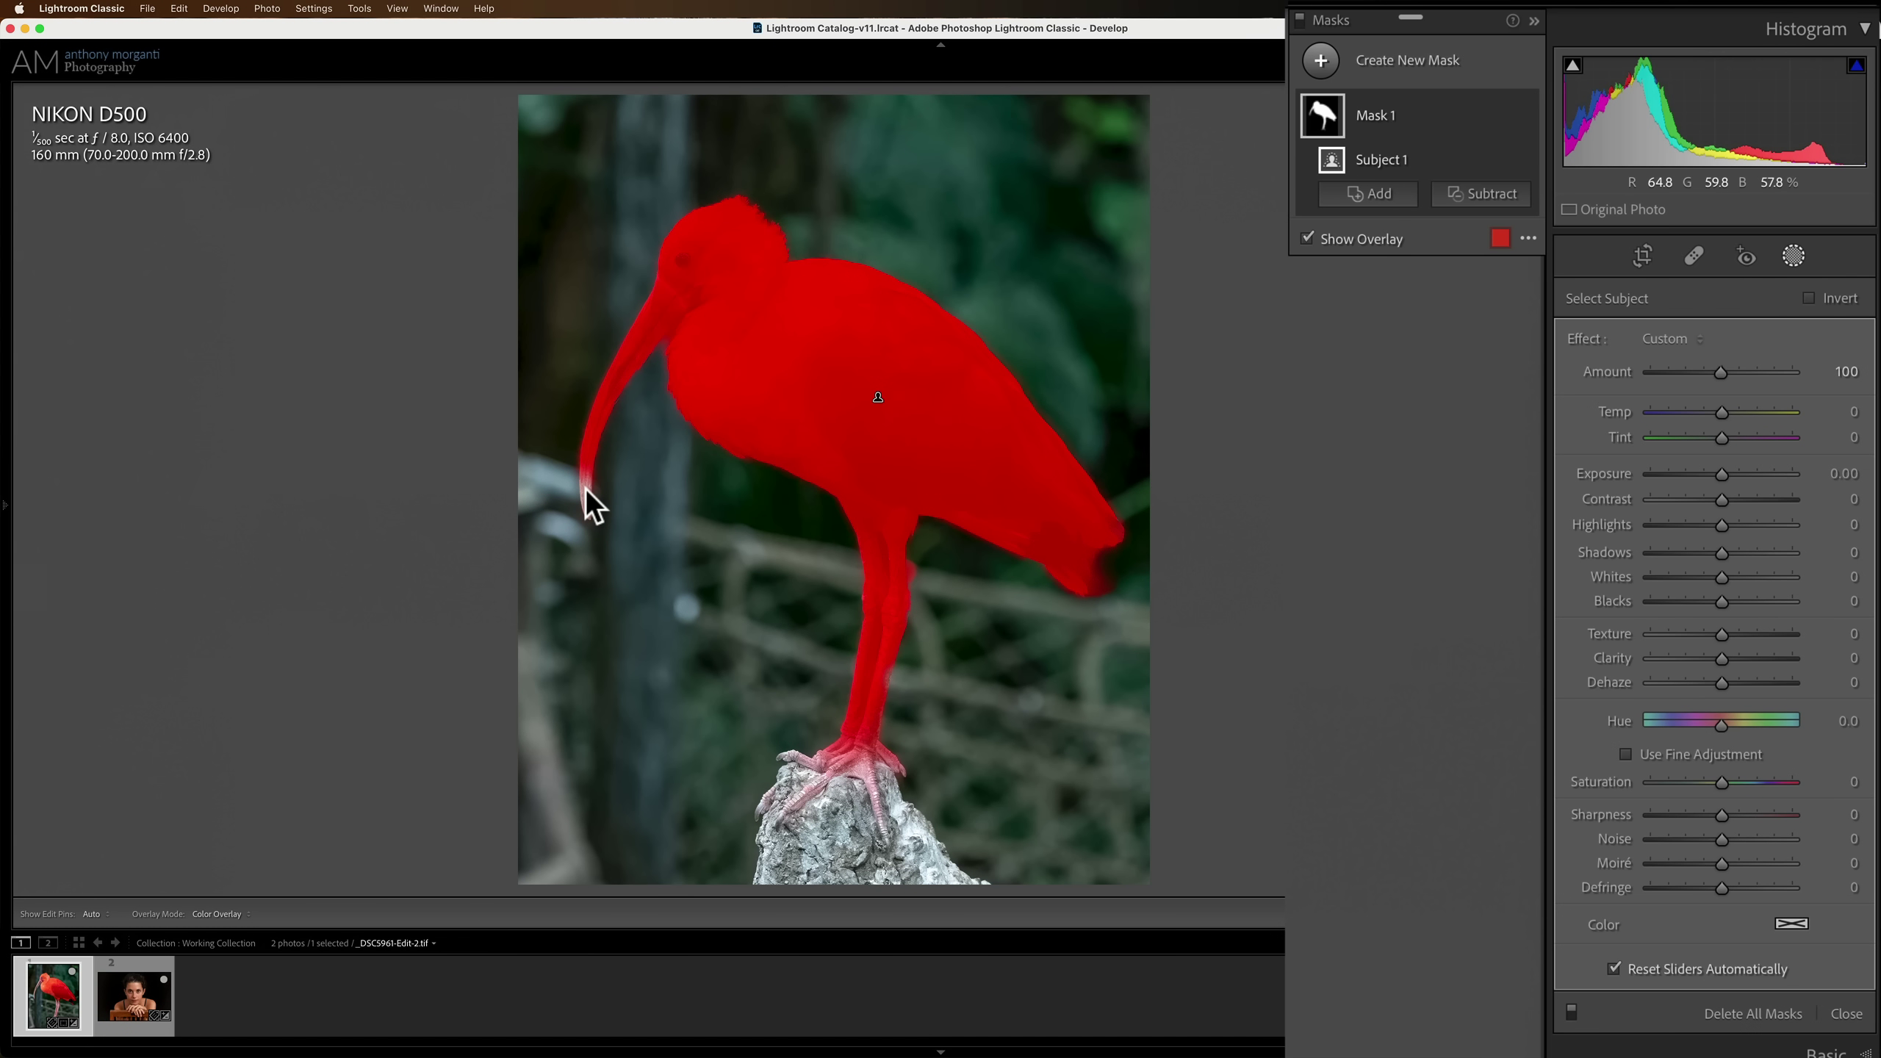
Add a brush component to Mask 1 and paint it over the pale beak tip
click(1376, 197)
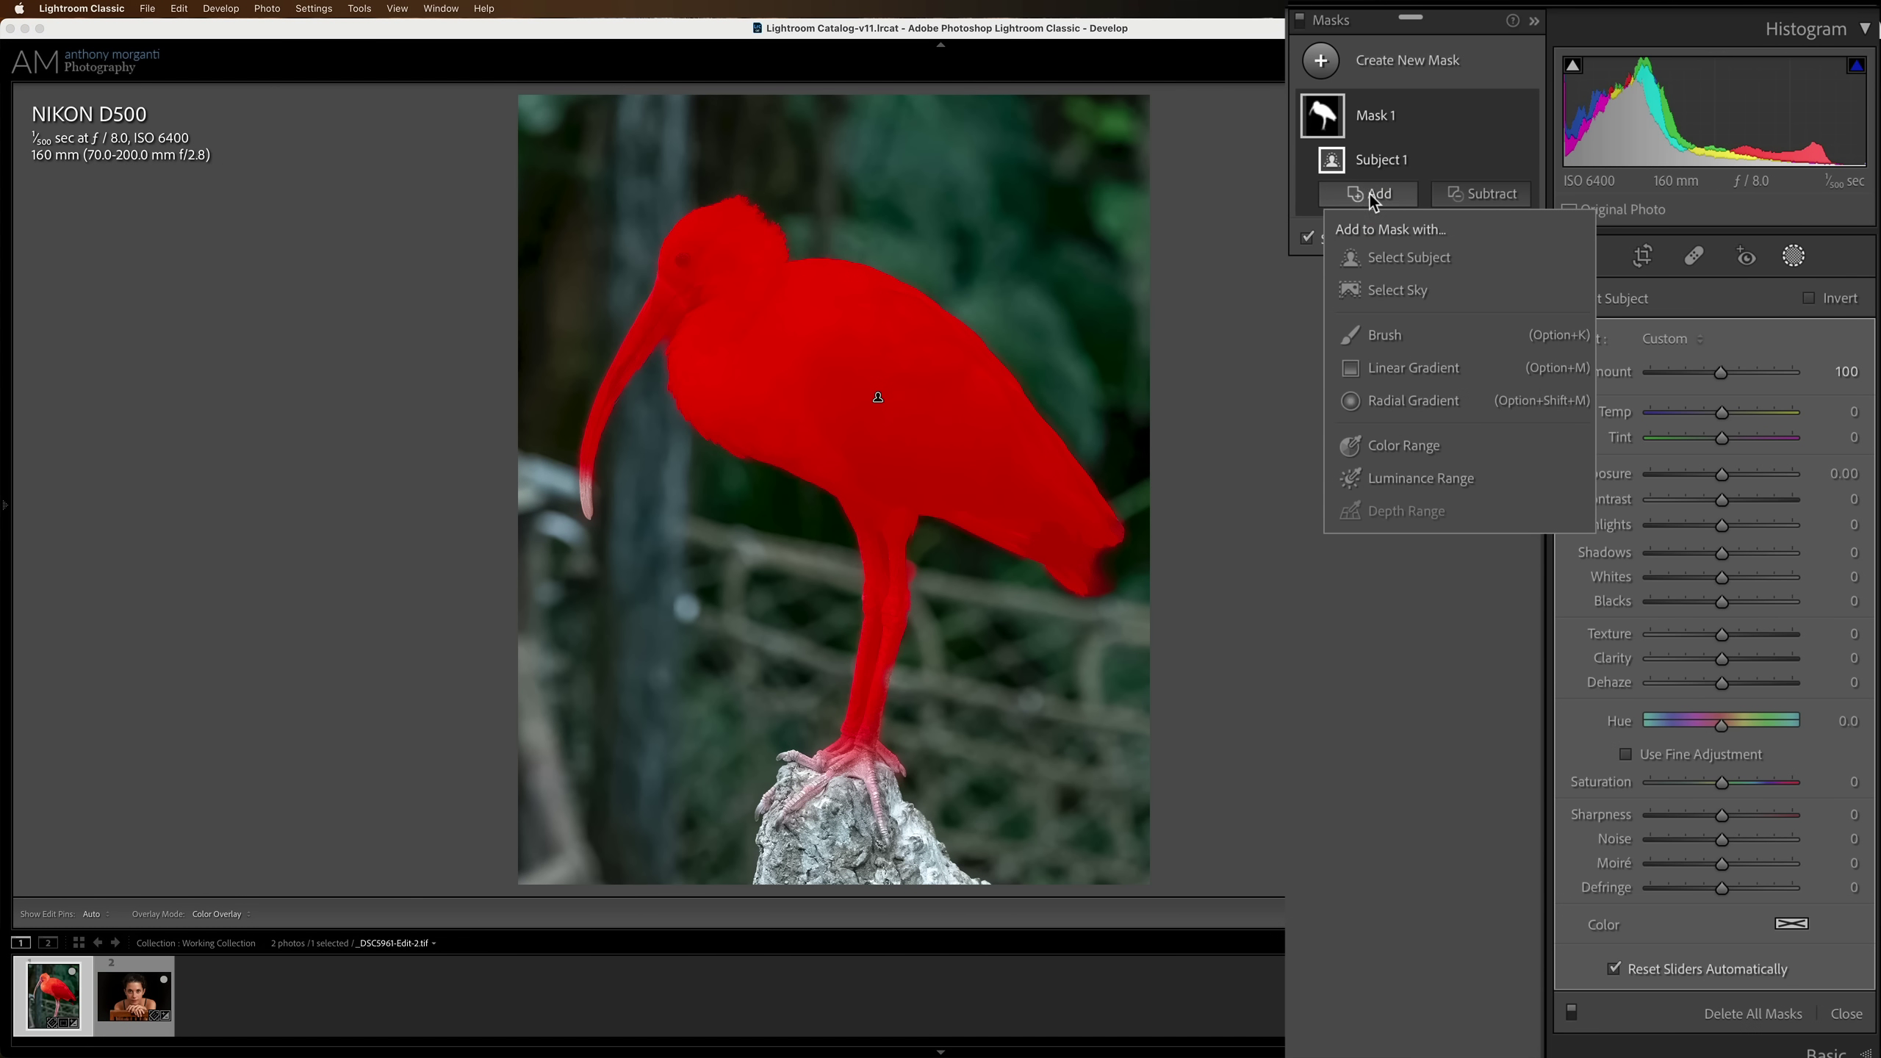
click(1409, 328)
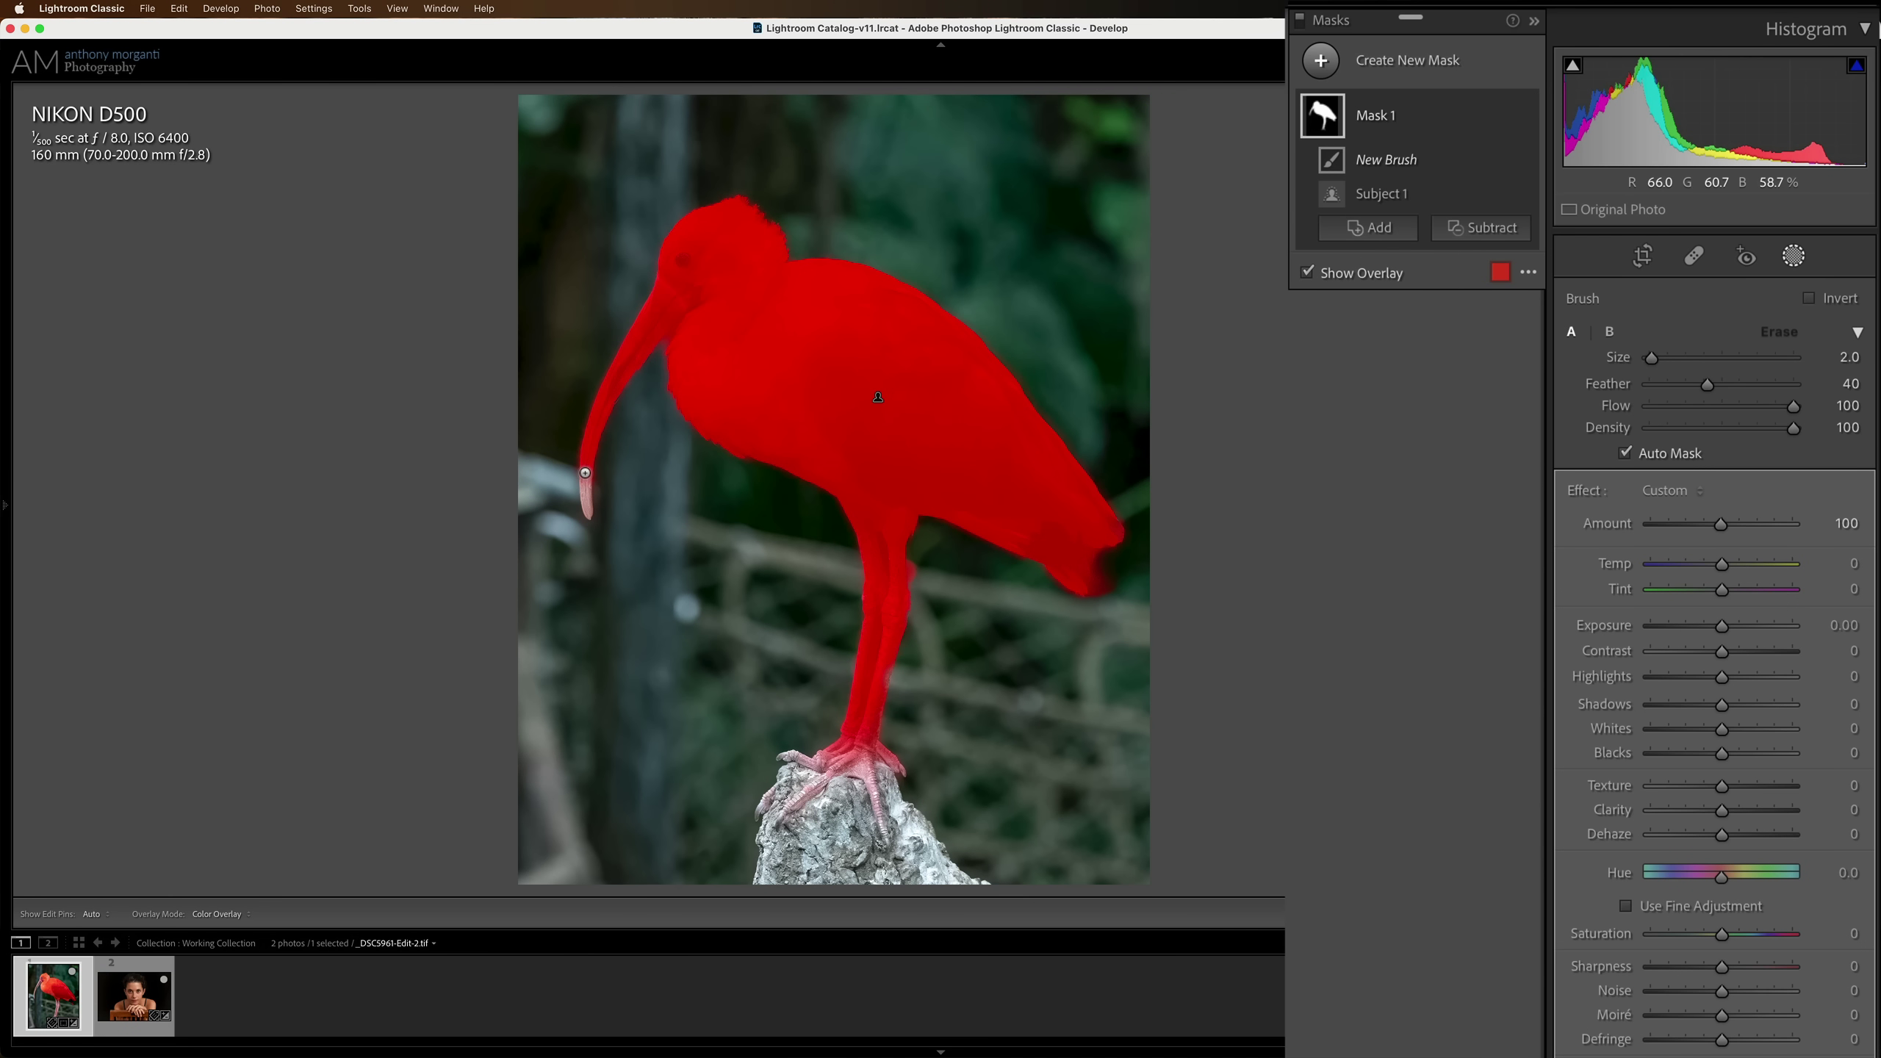
key(h)
drag(585, 471, 589, 513)
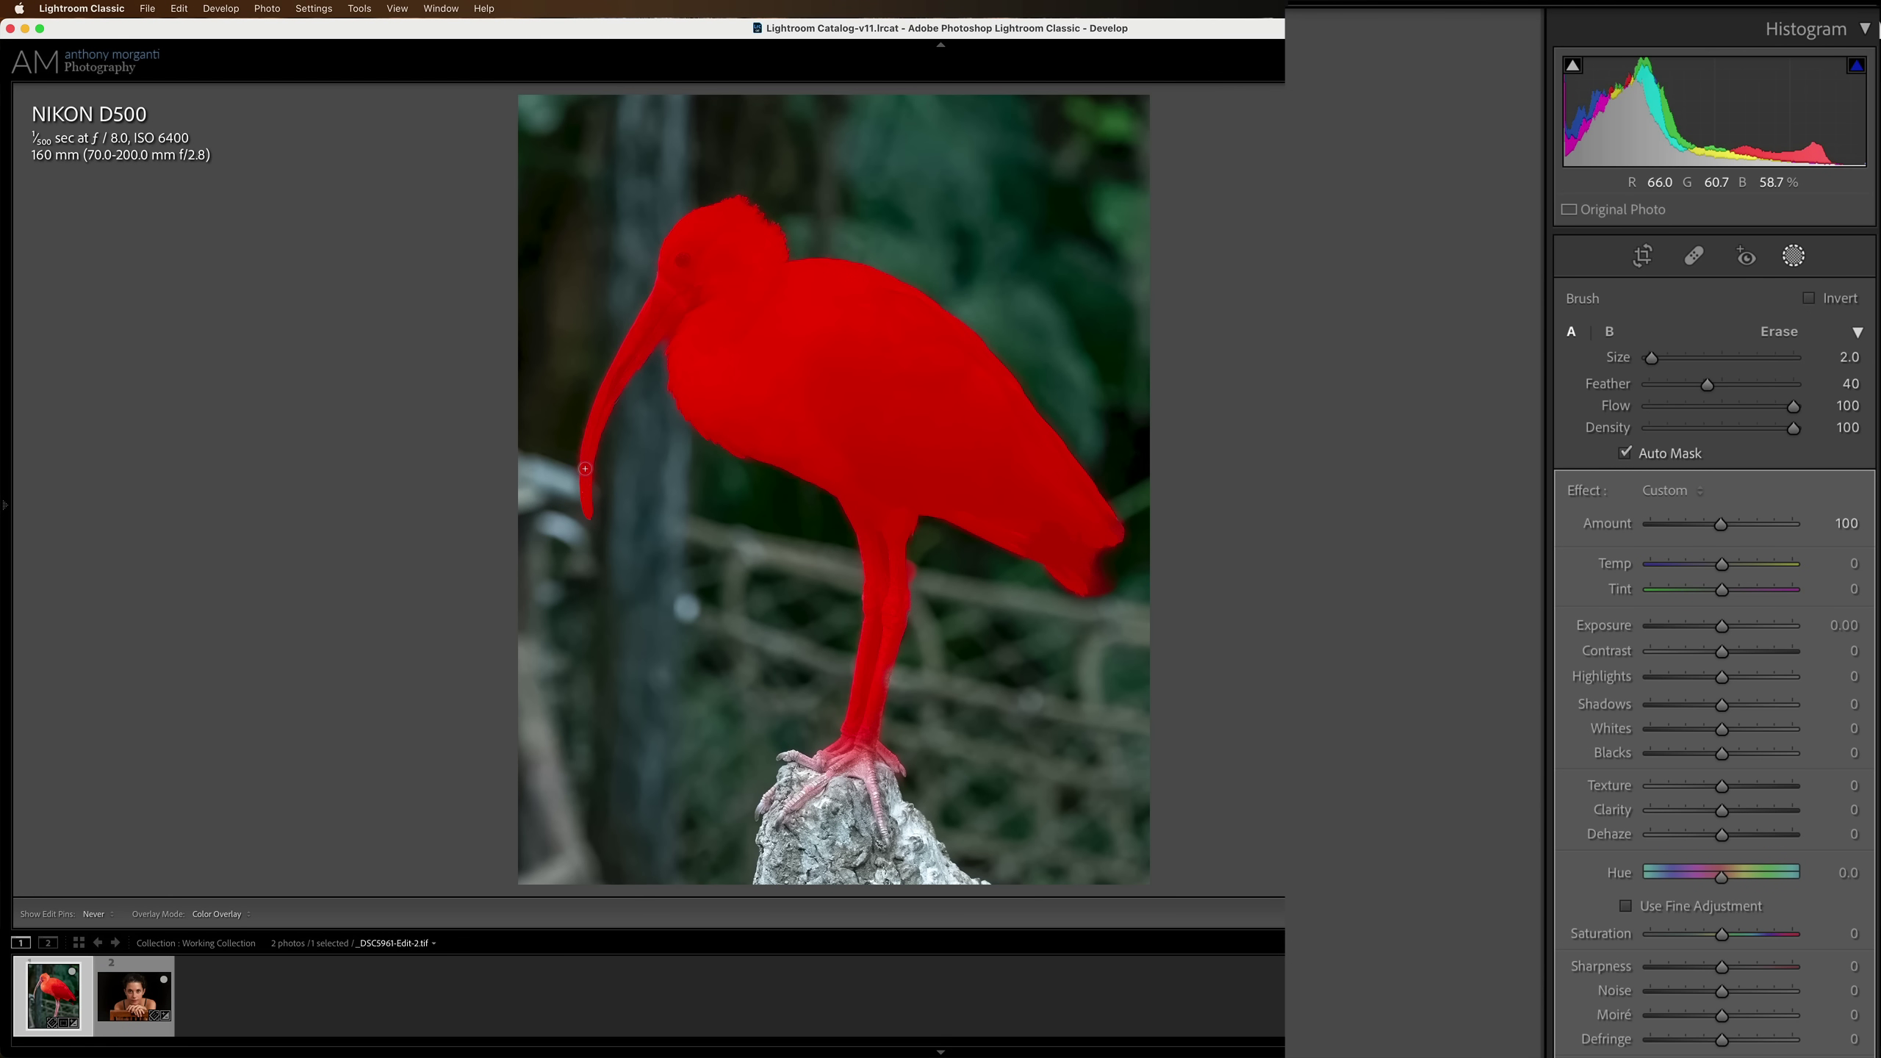
key(h)
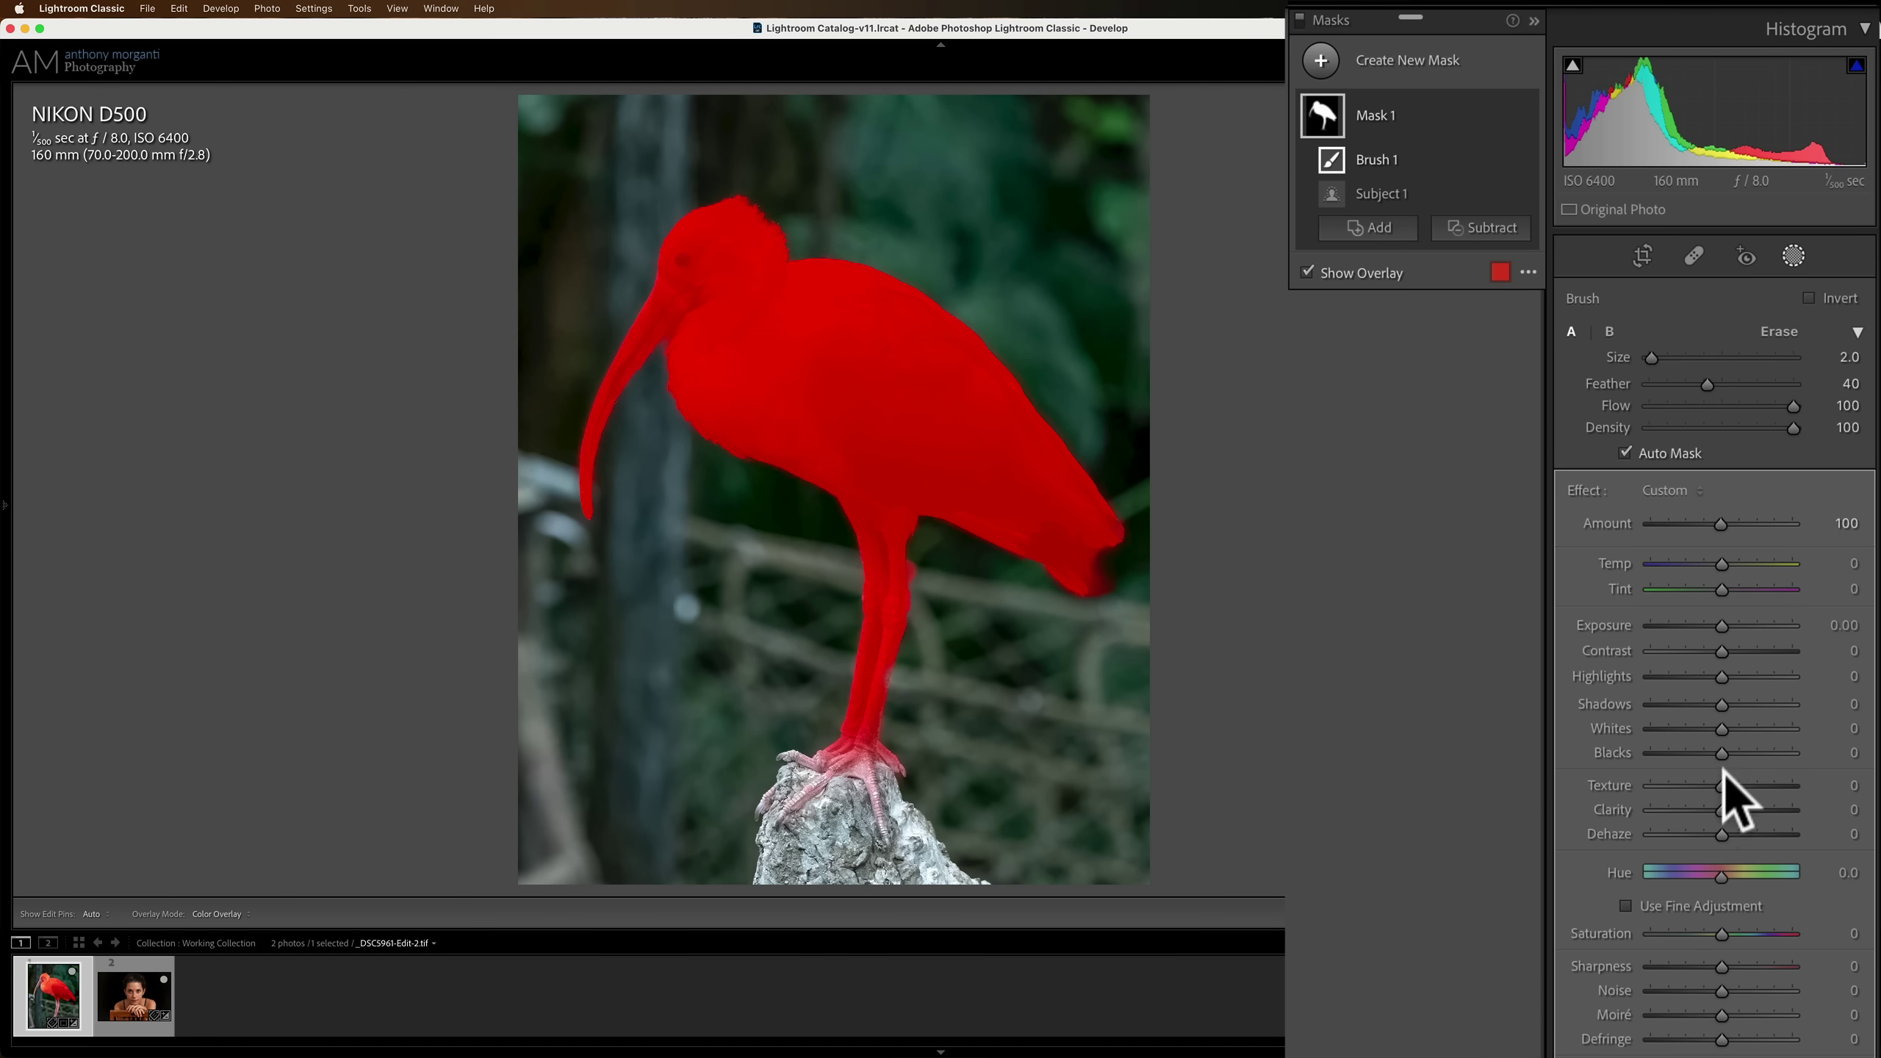
Give the ibis mask Texture 45, Clarity 28, Saturation 10, Sharpness 59, then toggle it off and on to compare
mouse_move(1722, 783)
mouse_down()
mouse_move(1753, 786)
mouse_move(1739, 809)
mouse_up()
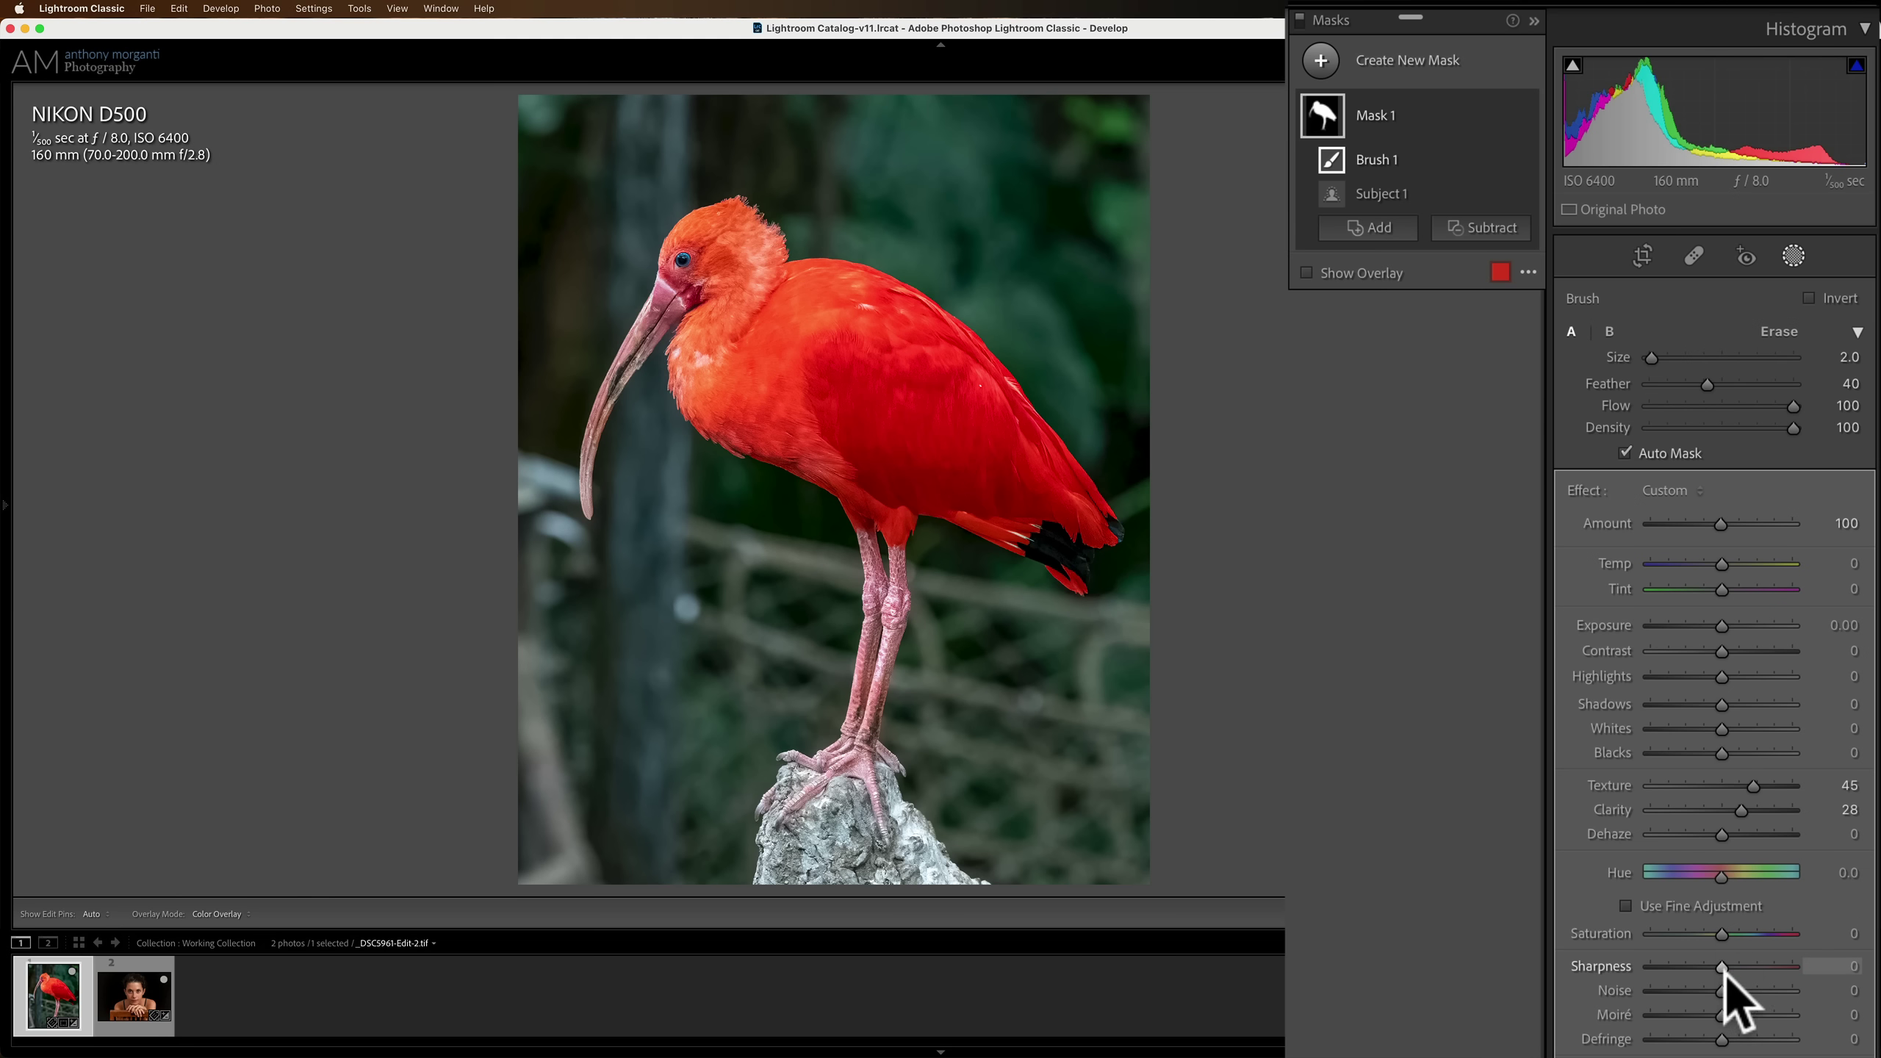
drag(1719, 934, 1764, 961)
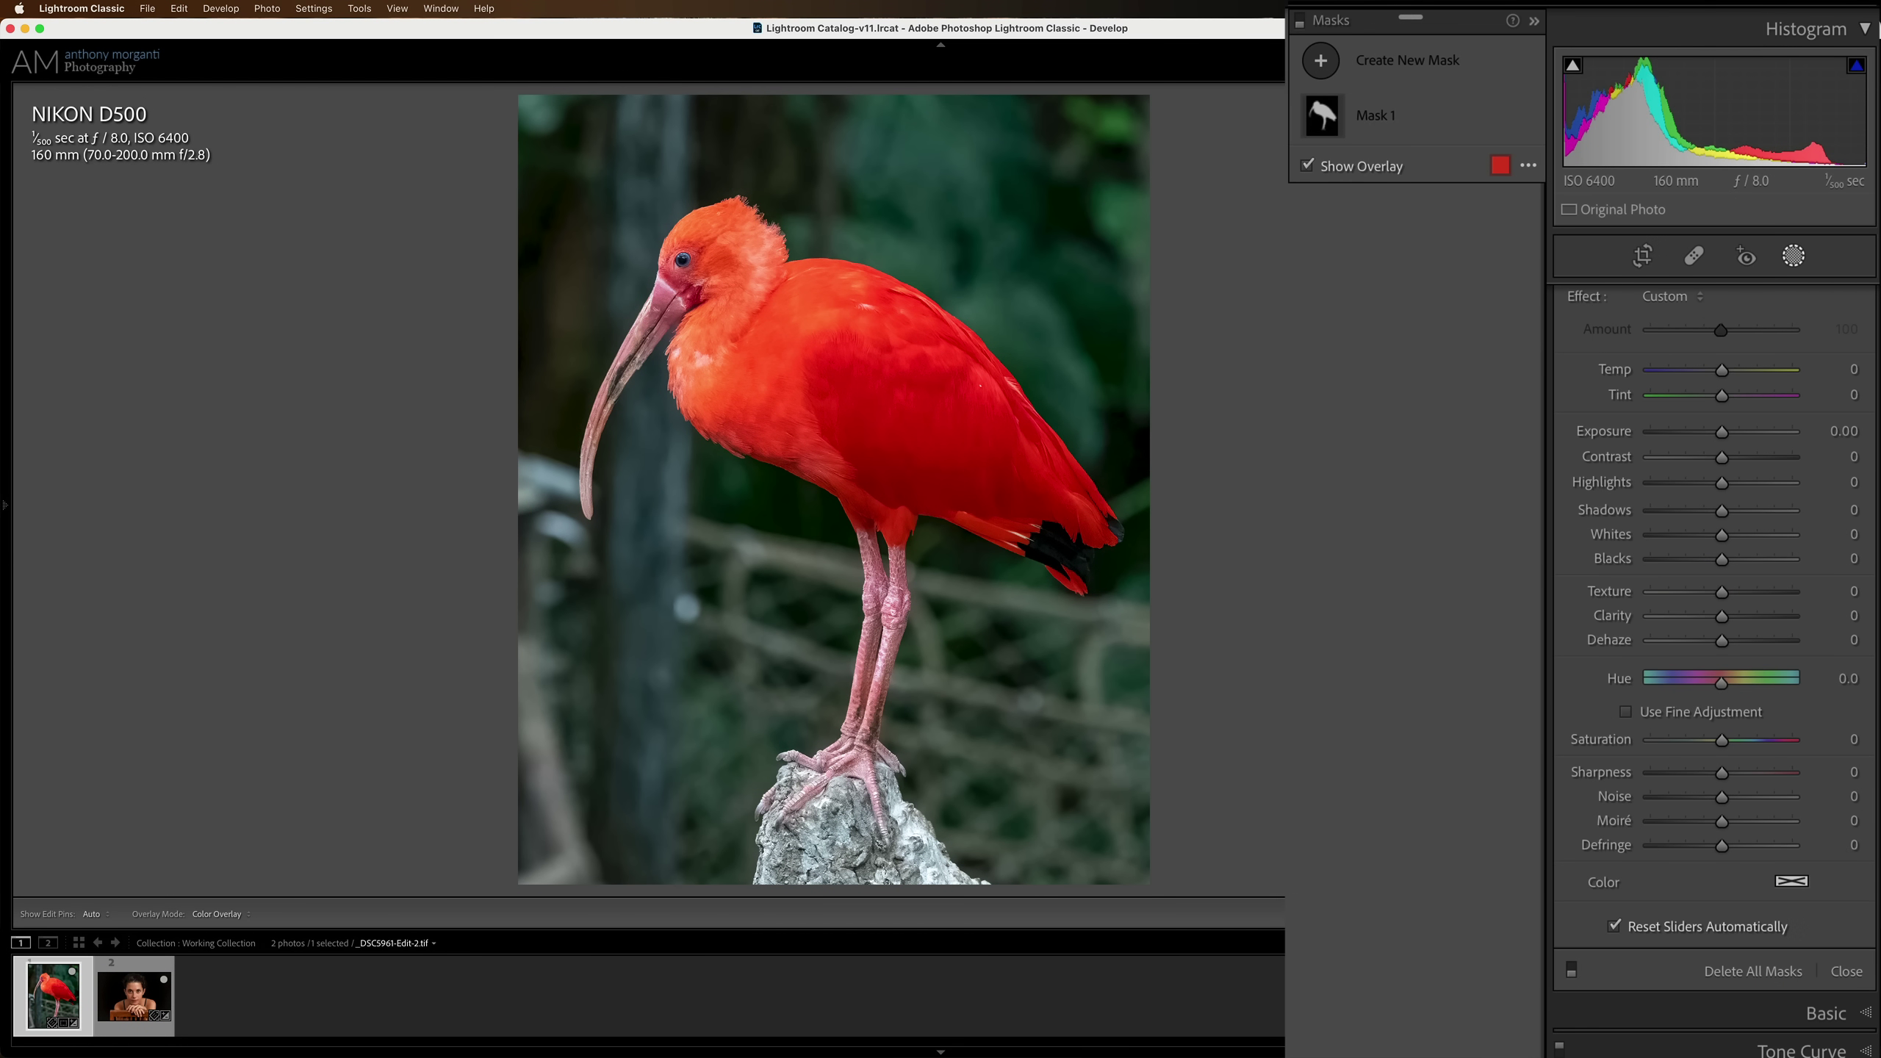
click(1572, 967)
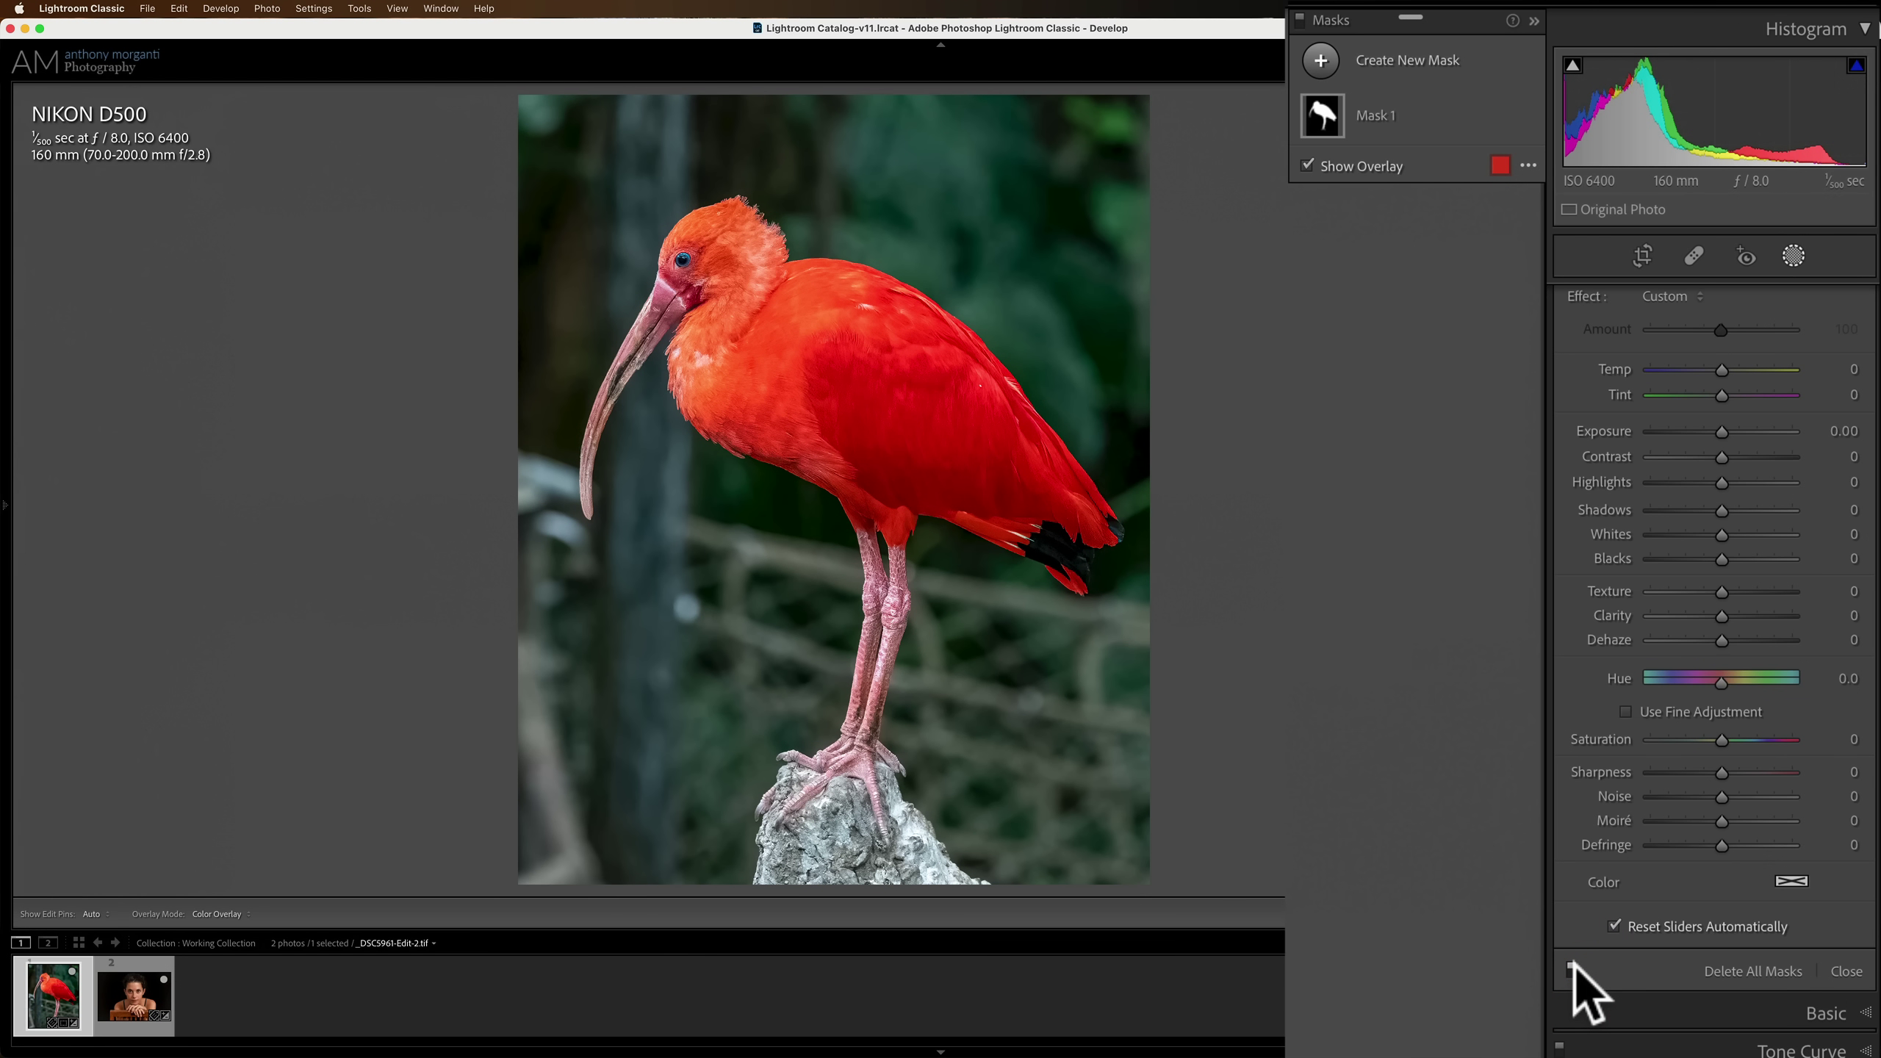
click(1433, 112)
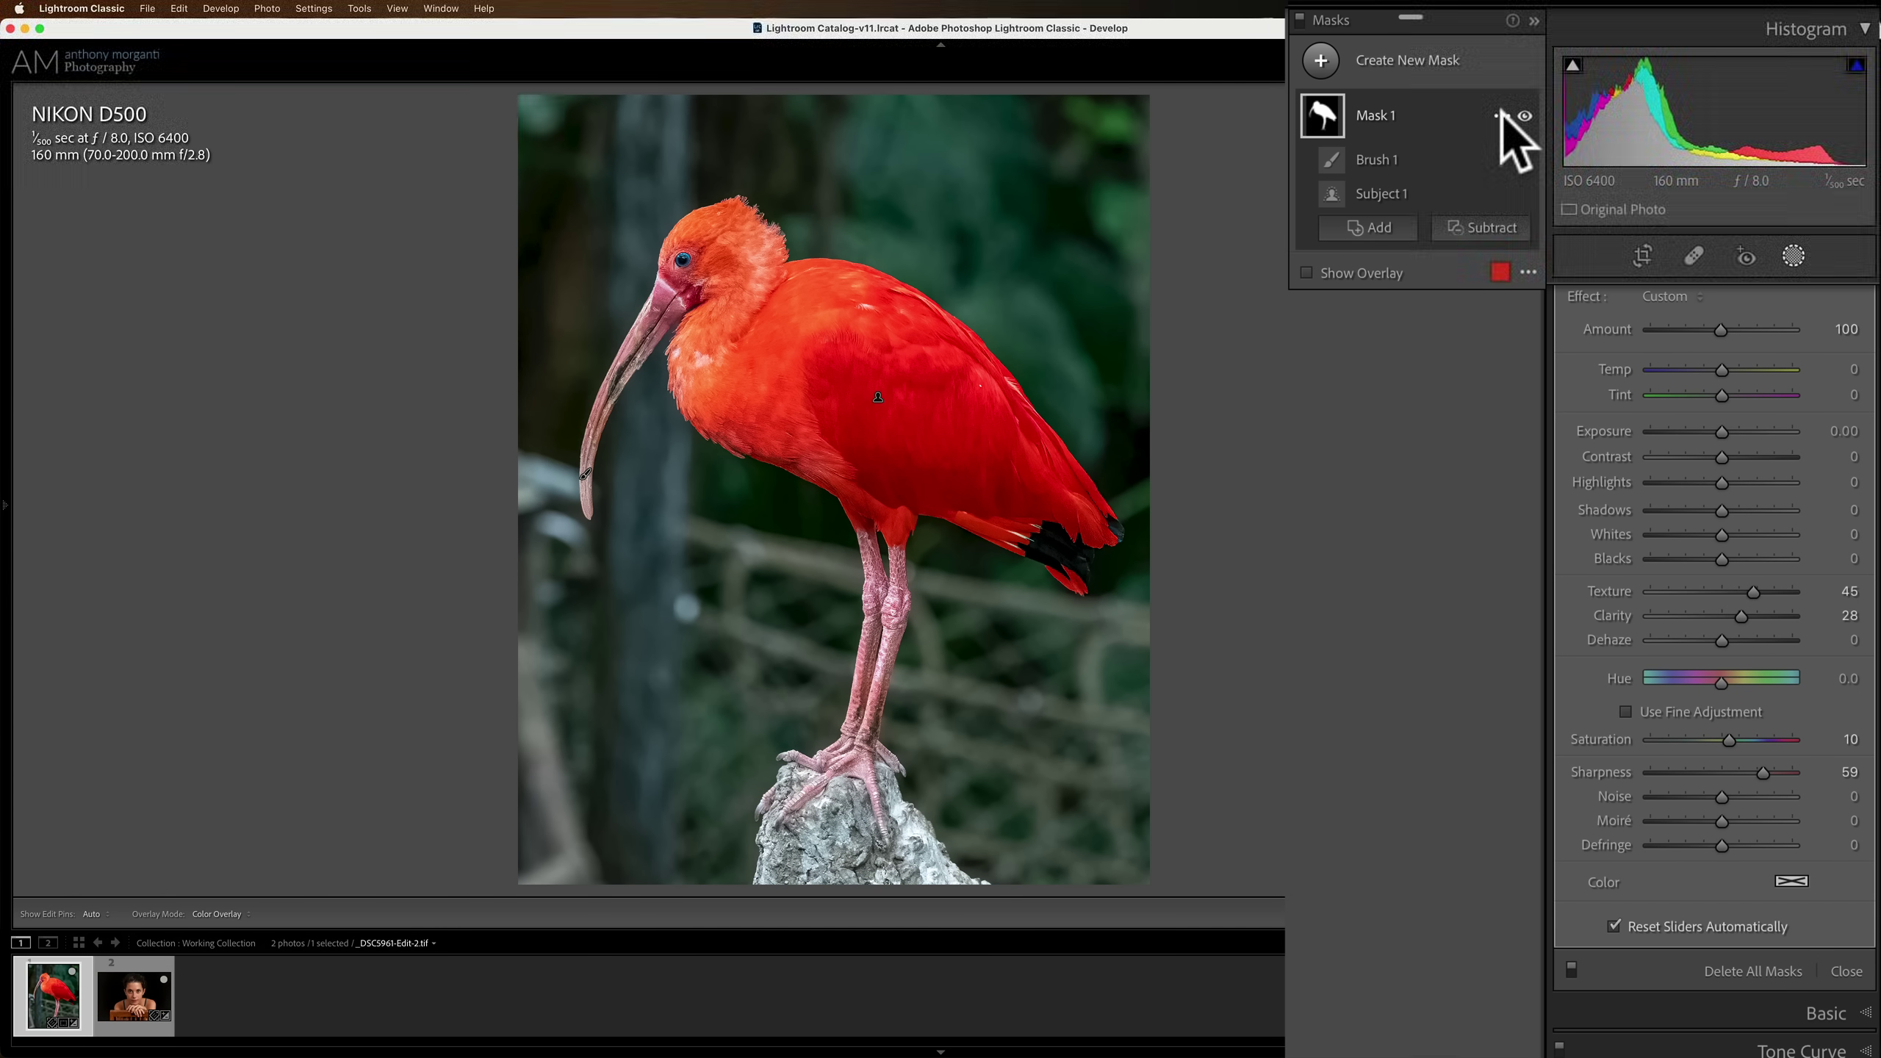
Duplicate and invert Mask 1, then set Clarity and Texture −100, Saturation −38, Exposure −0.43
click(1498, 115)
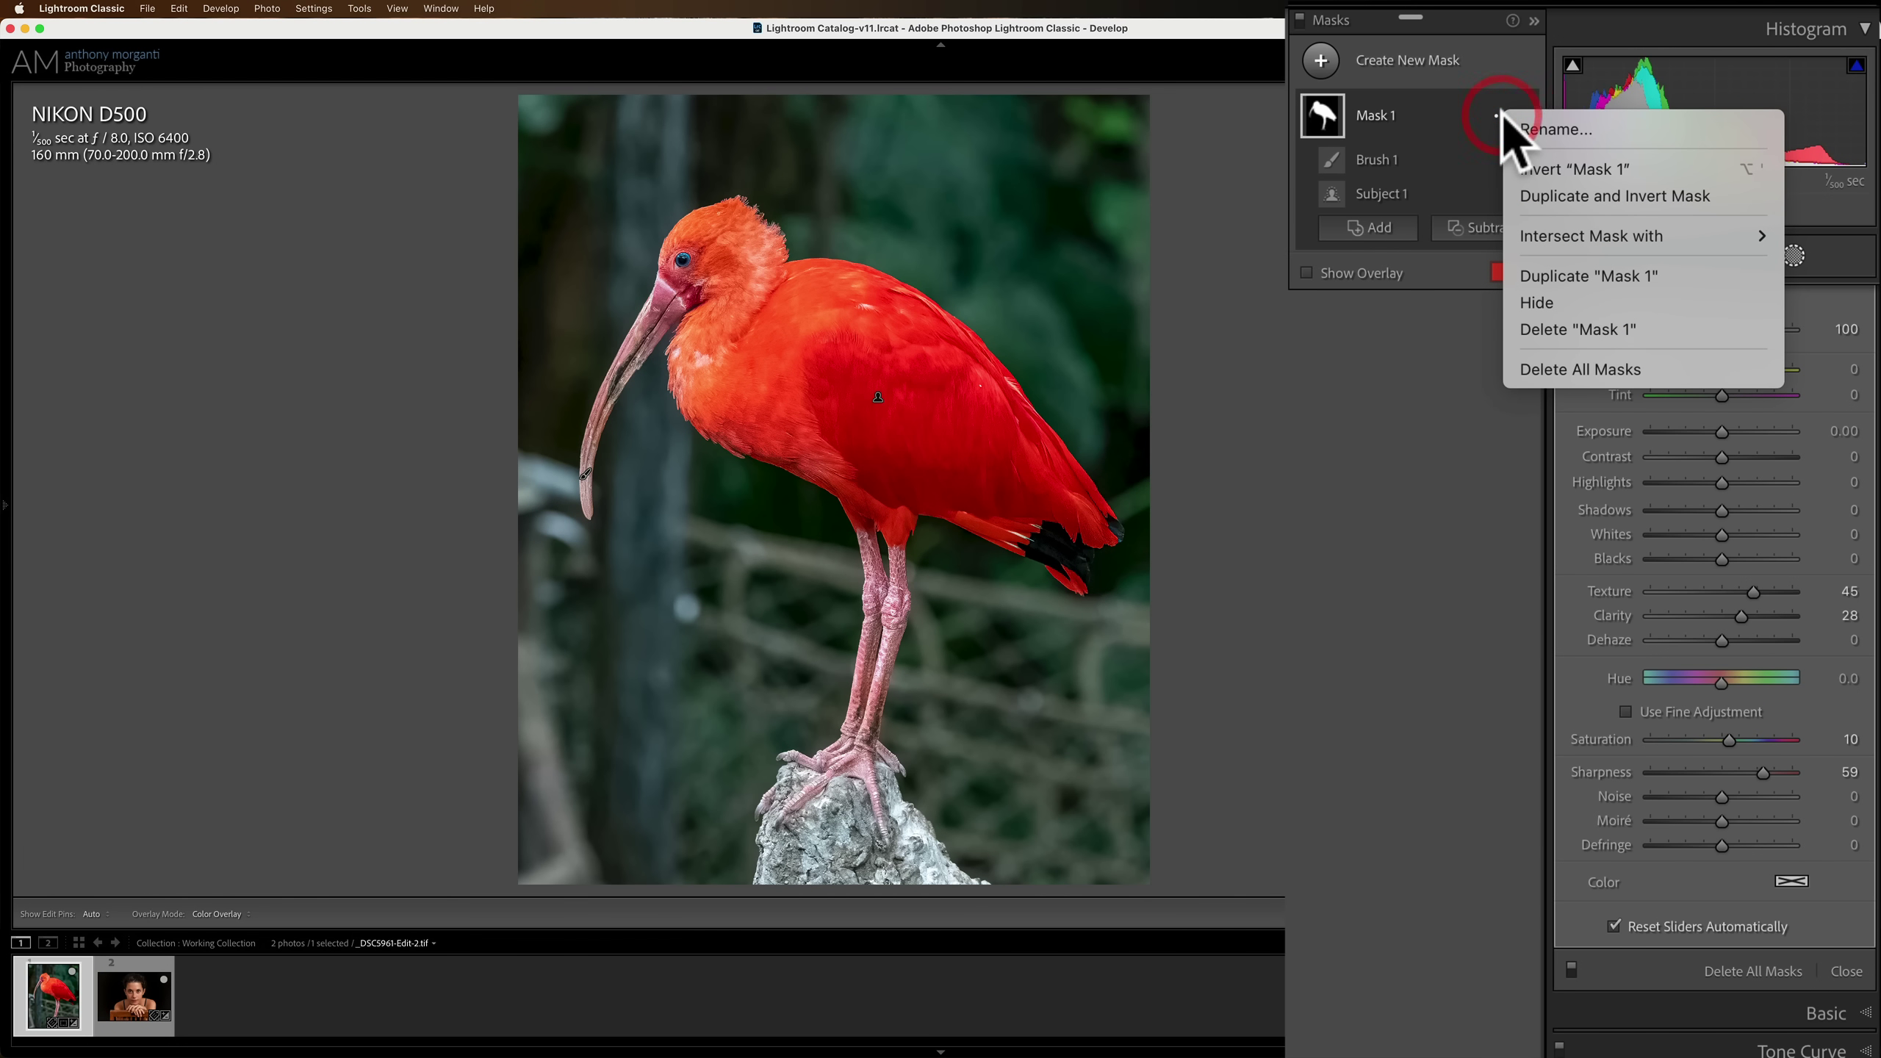
click(1538, 194)
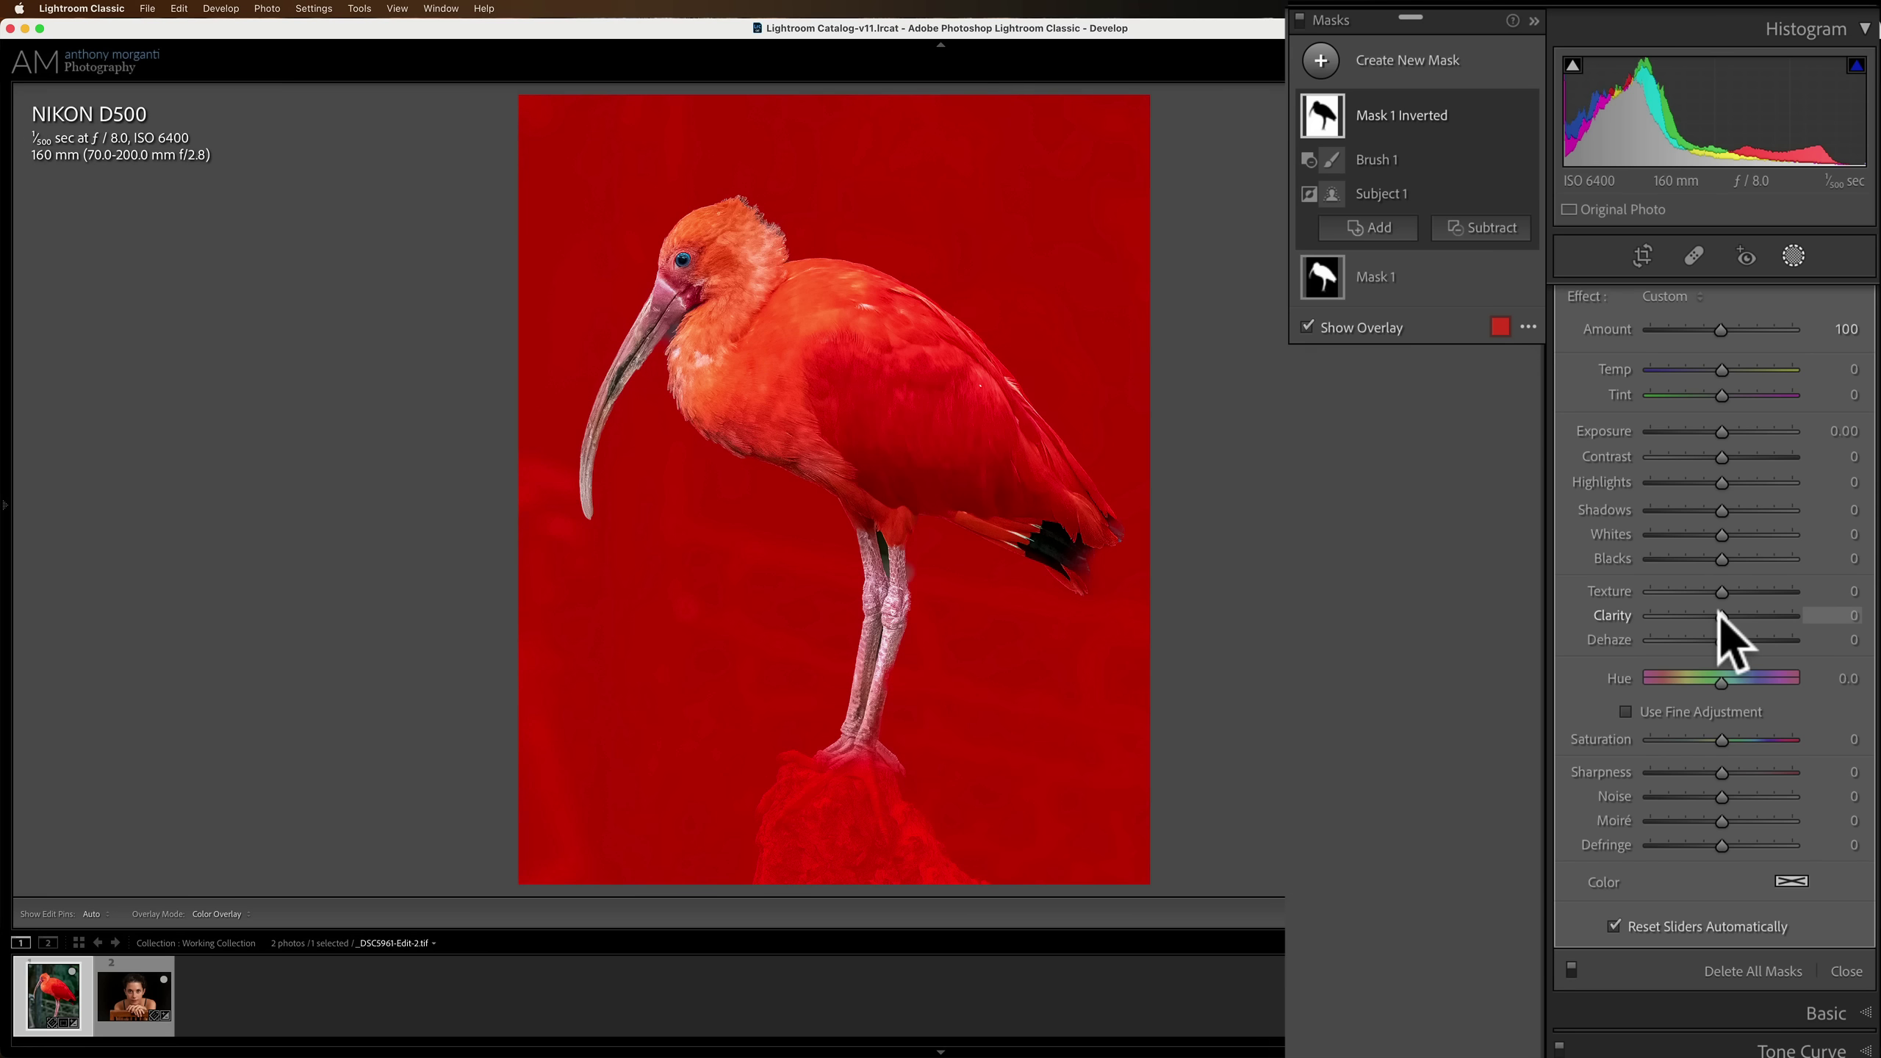
key(o)
drag(1718, 618, 1615, 619)
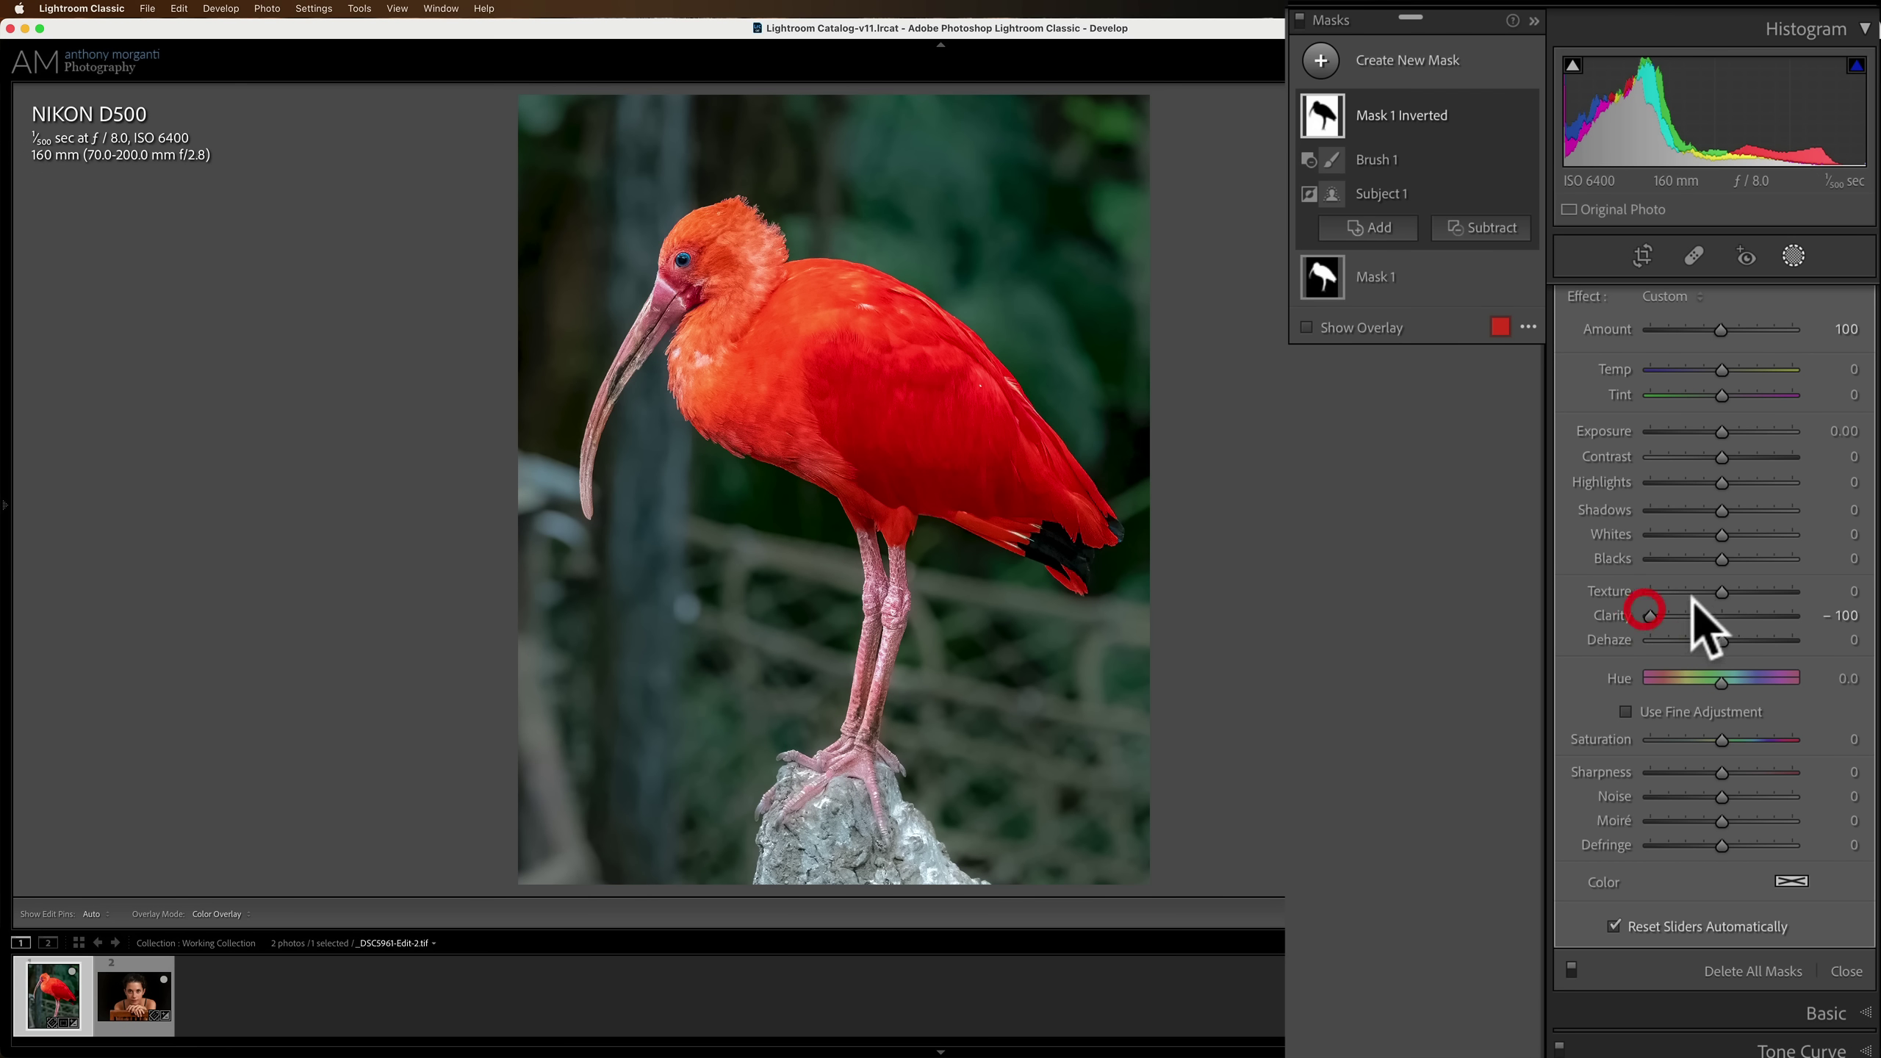
drag(1721, 591, 1630, 592)
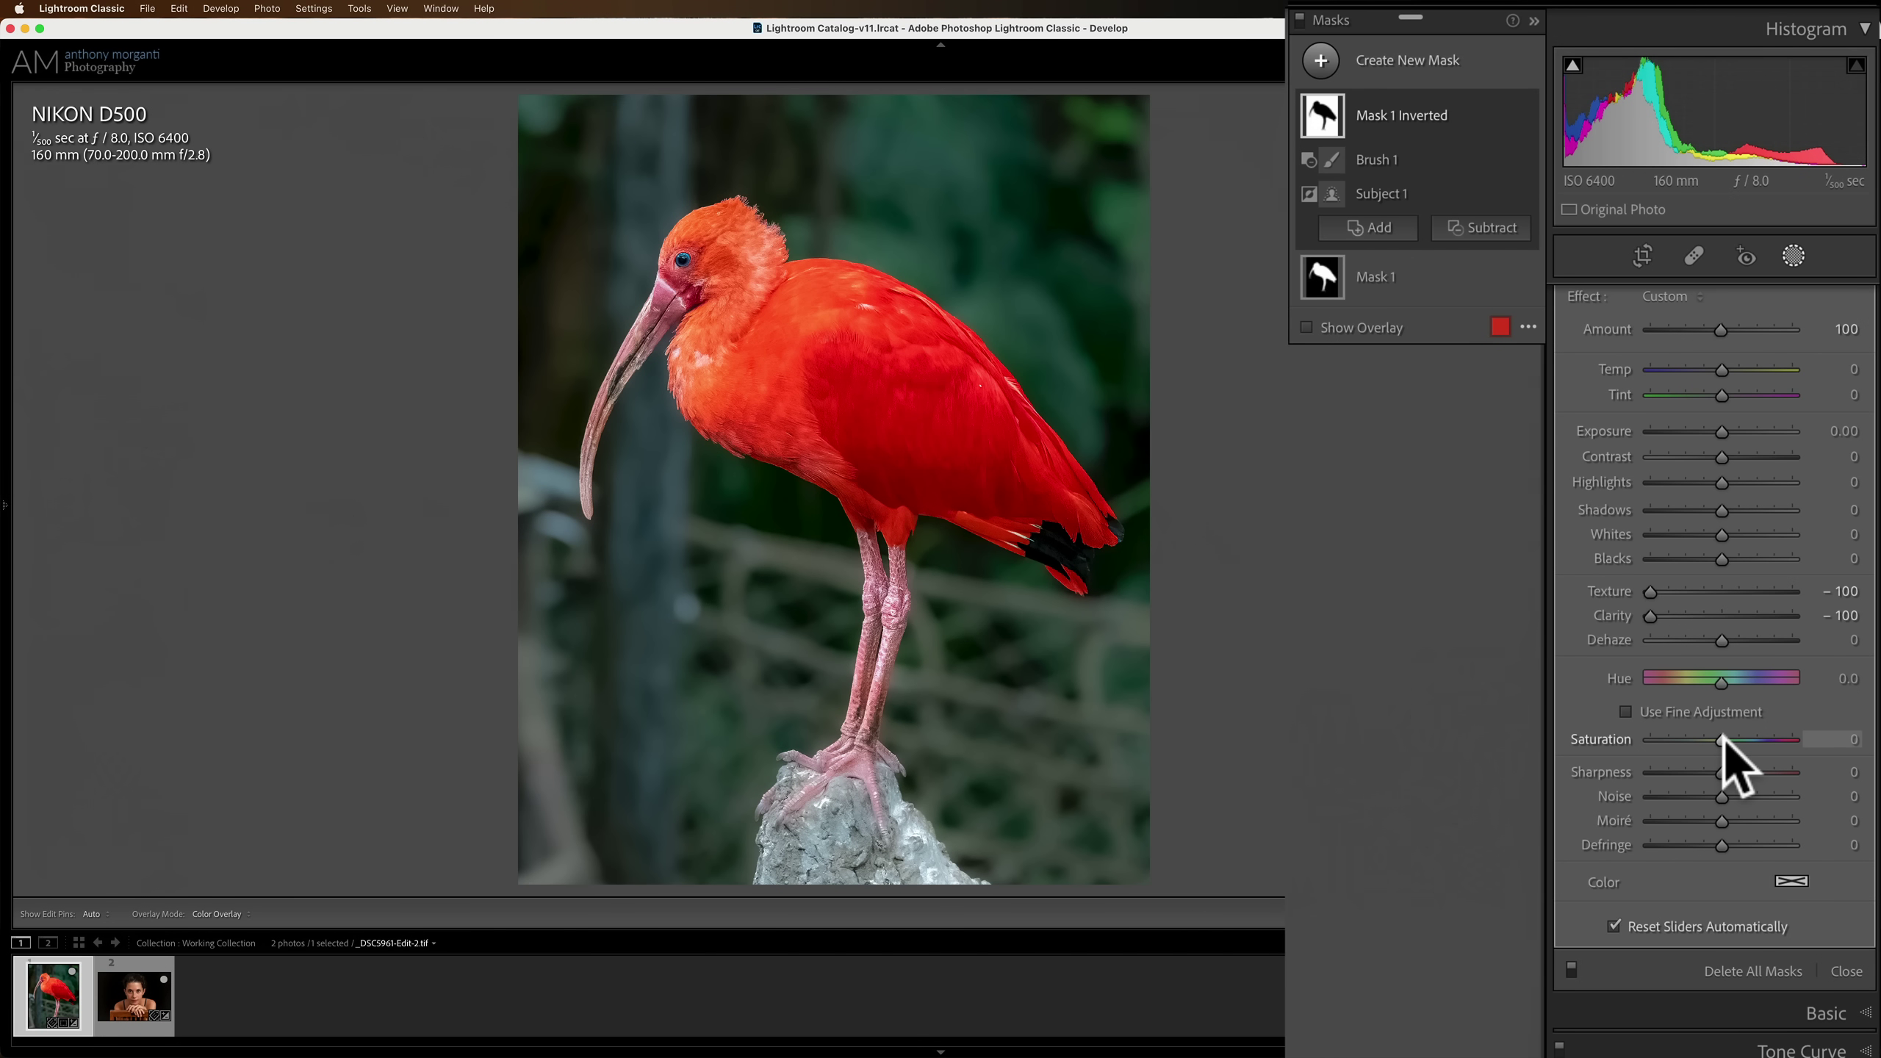
mouse_move(1717, 737)
mouse_down()
mouse_move(1624, 738)
mouse_move(1716, 737)
mouse_move(1695, 739)
mouse_up()
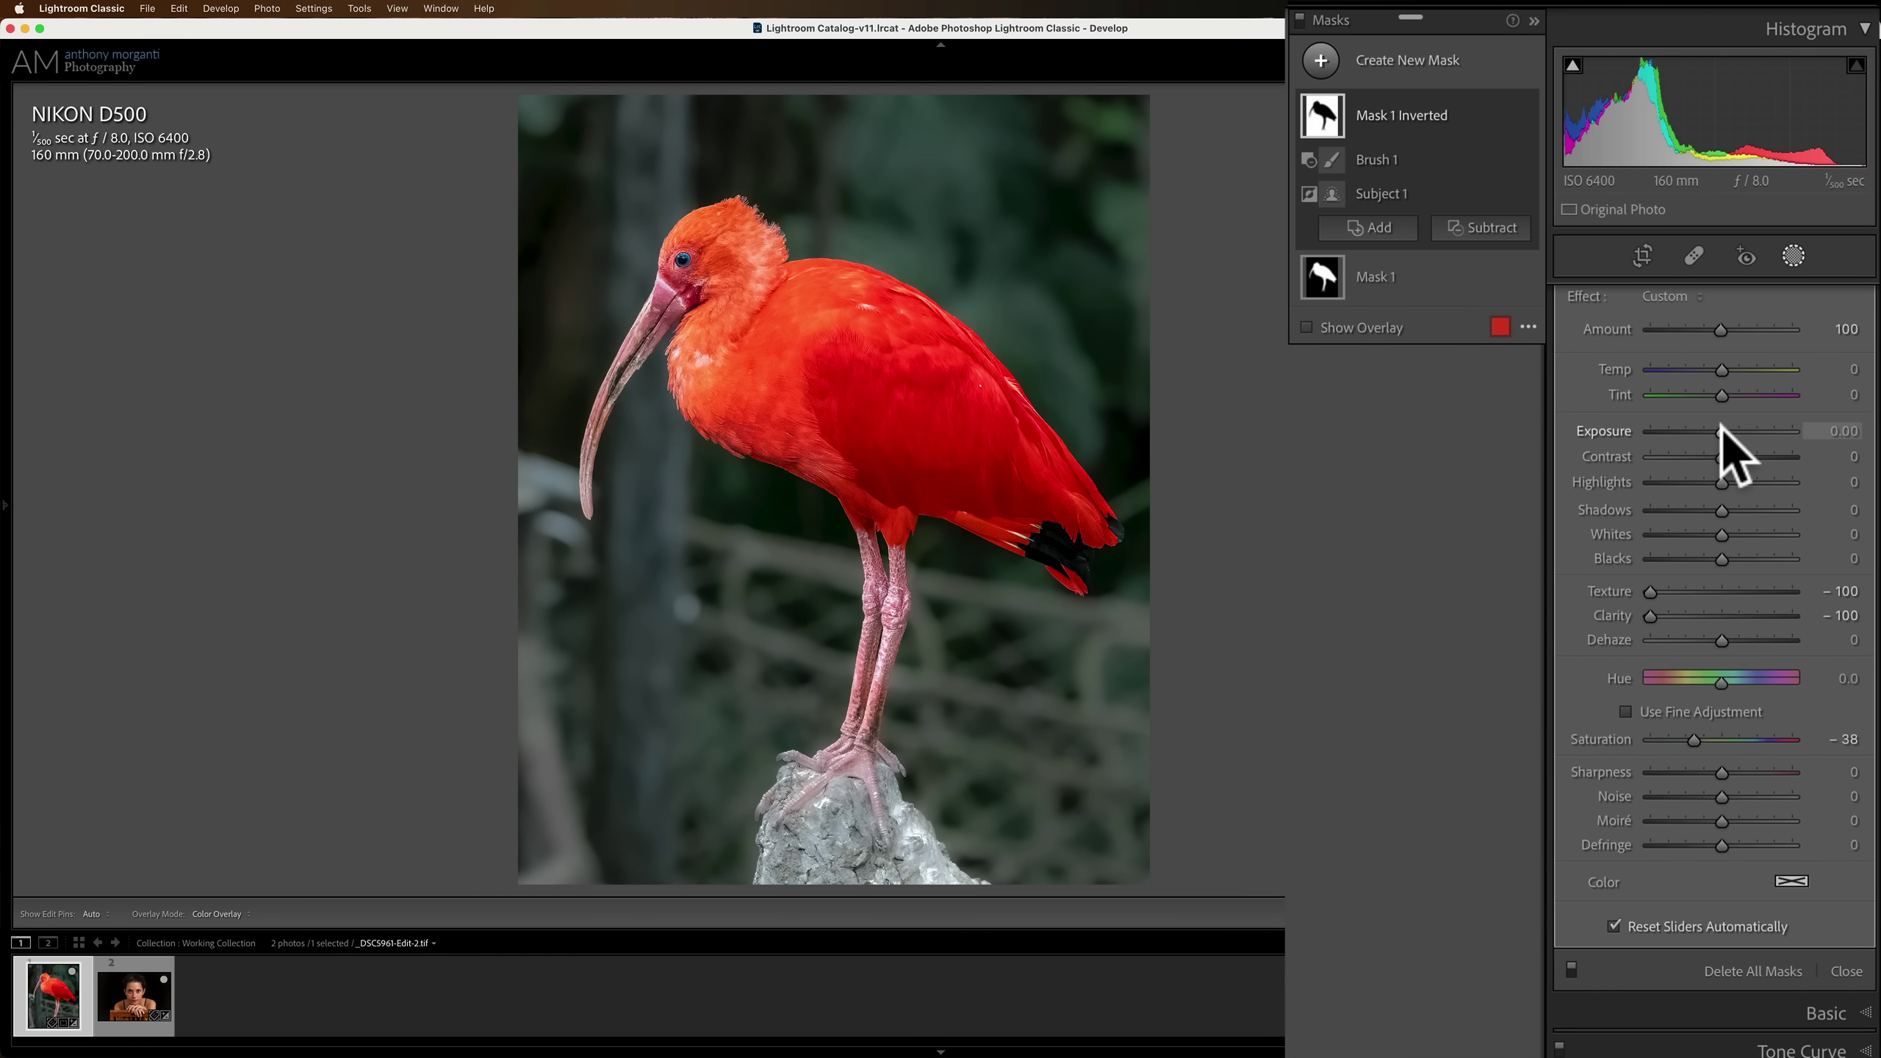
mouse_move(1719, 431)
mouse_down()
mouse_move(1691, 431)
mouse_move(1713, 432)
mouse_up()
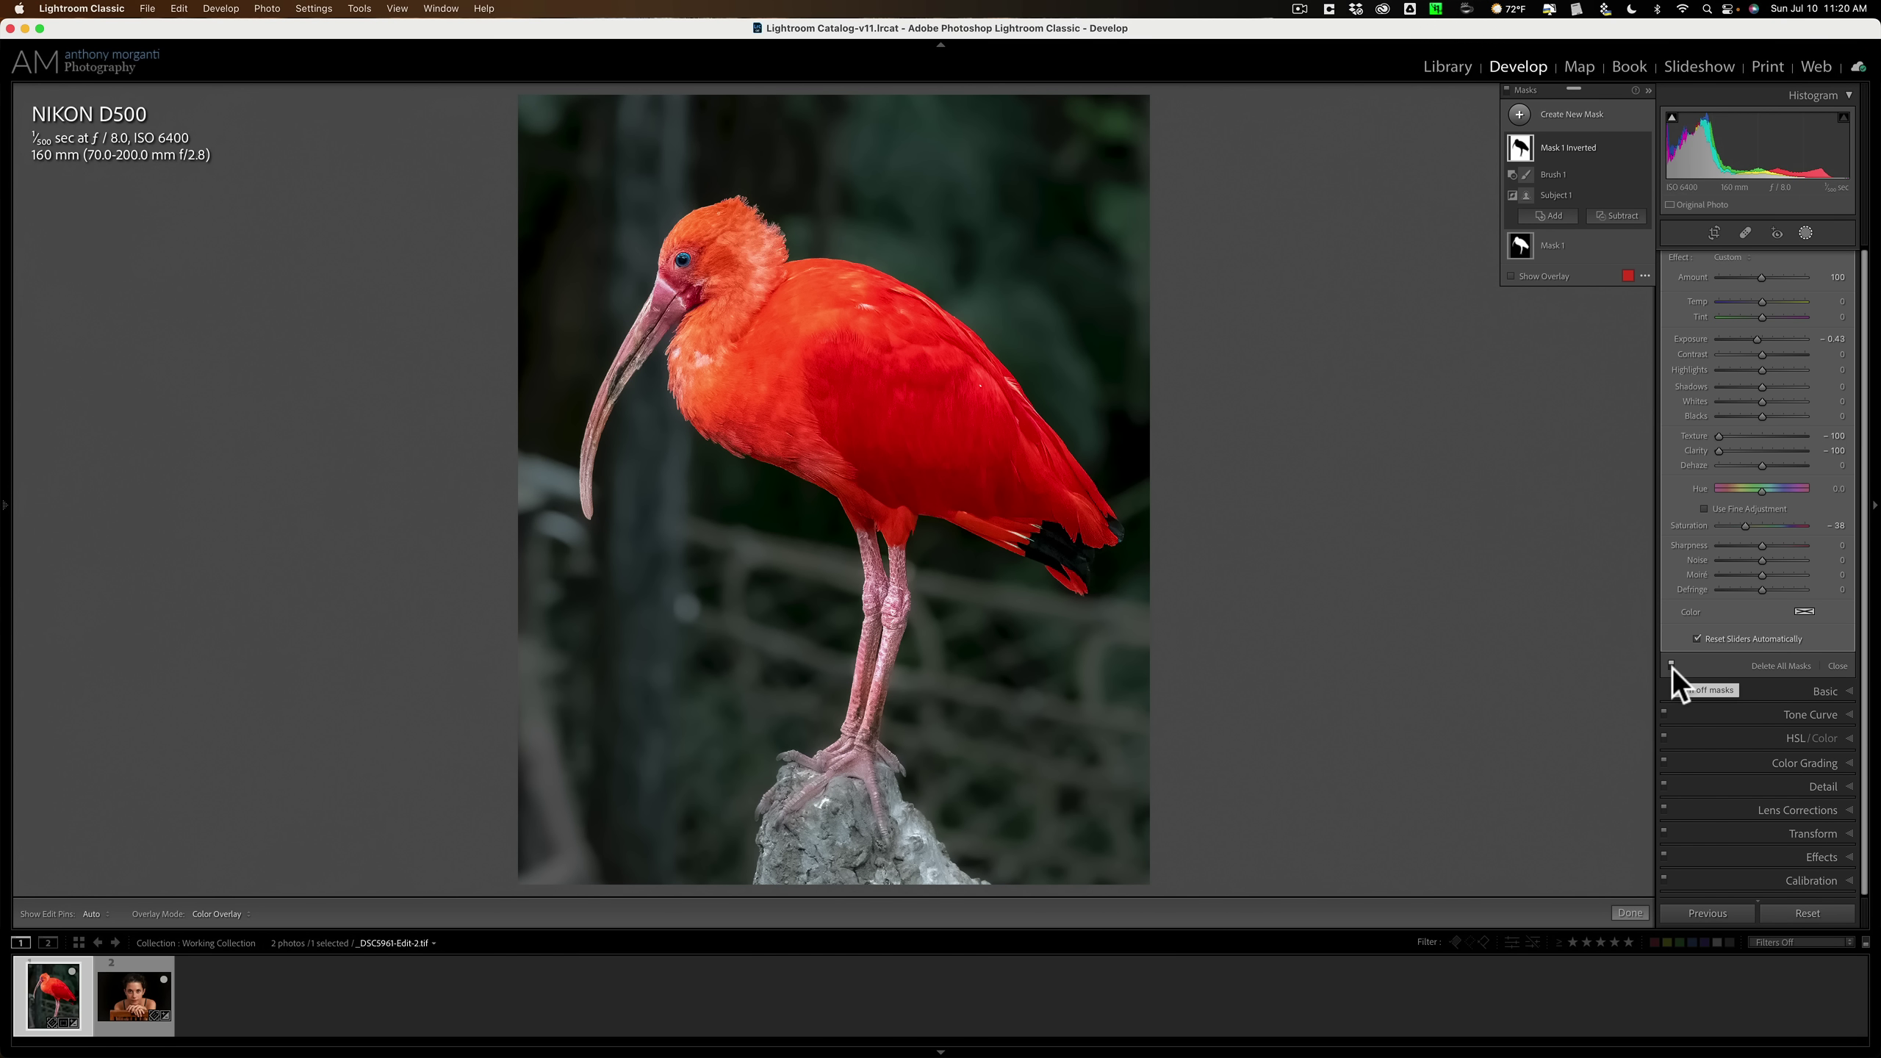
Compare with all masks off, then set Mask 1 Inverted's Exposure to −0.40
click(1671, 666)
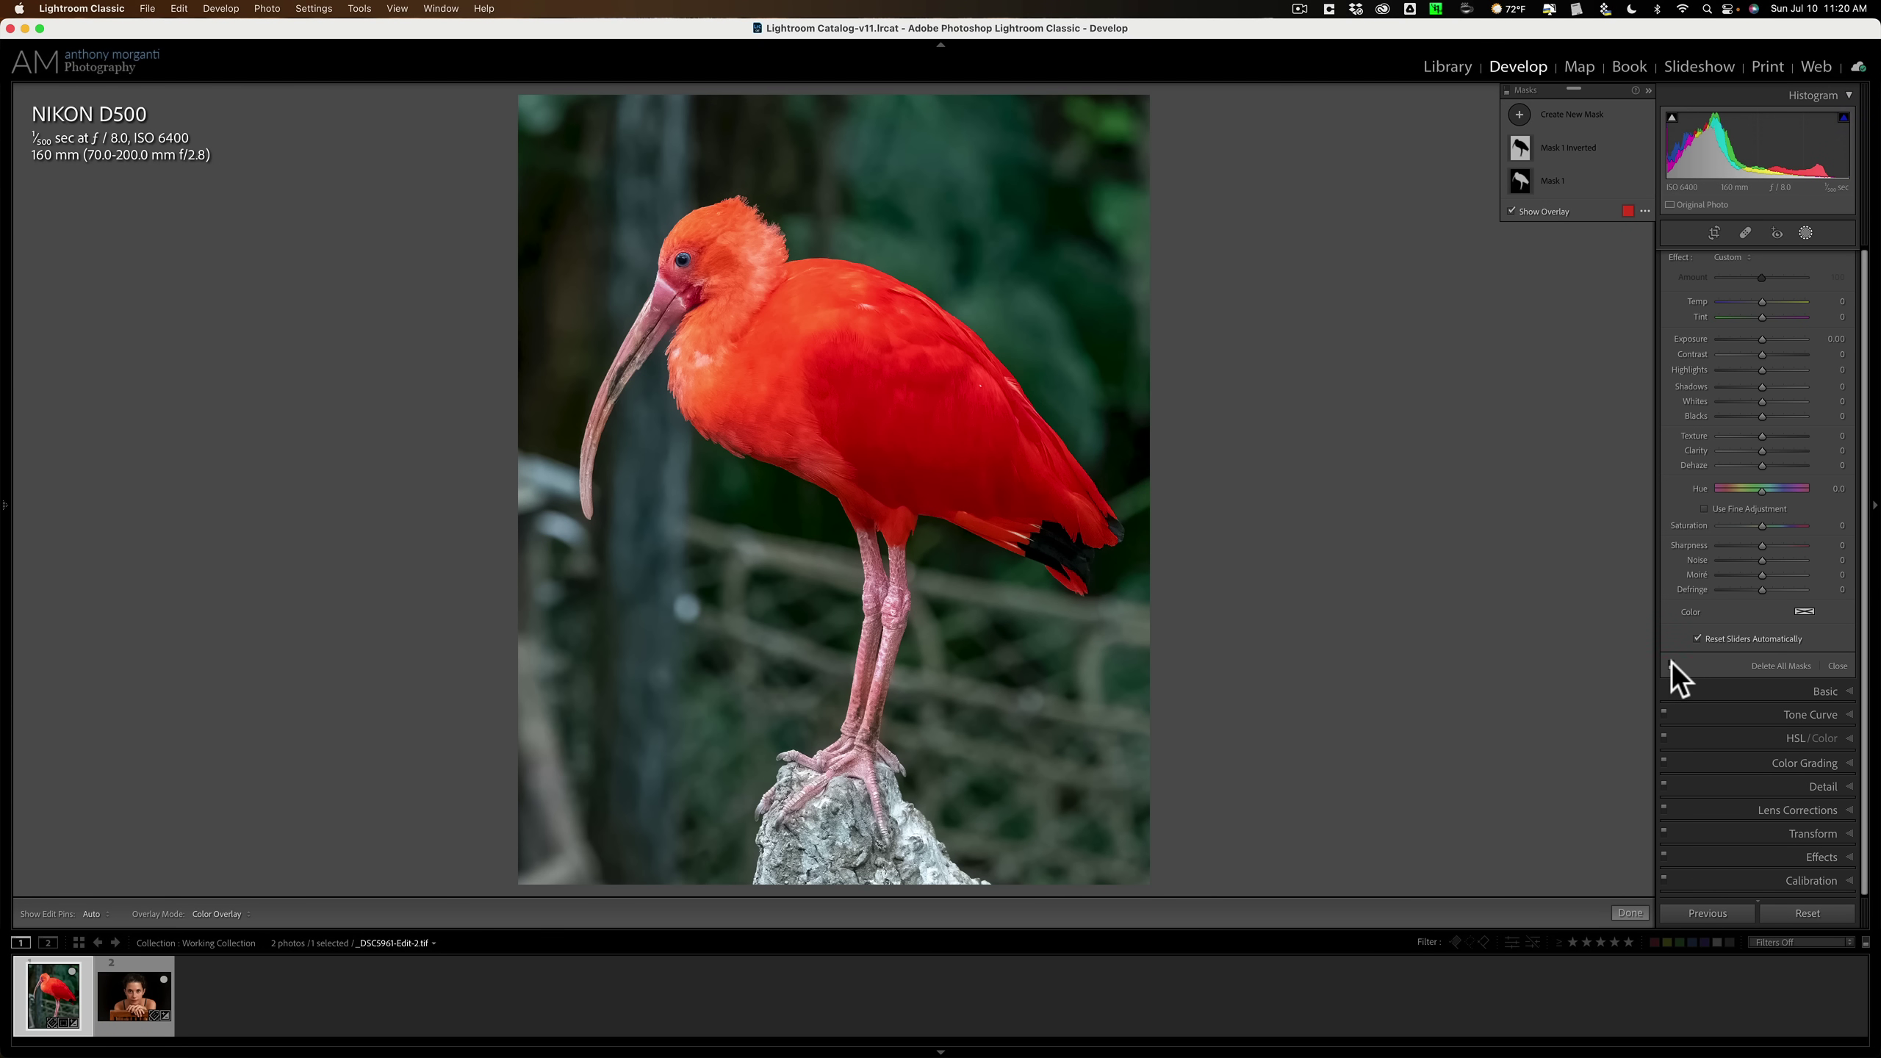
click(1671, 663)
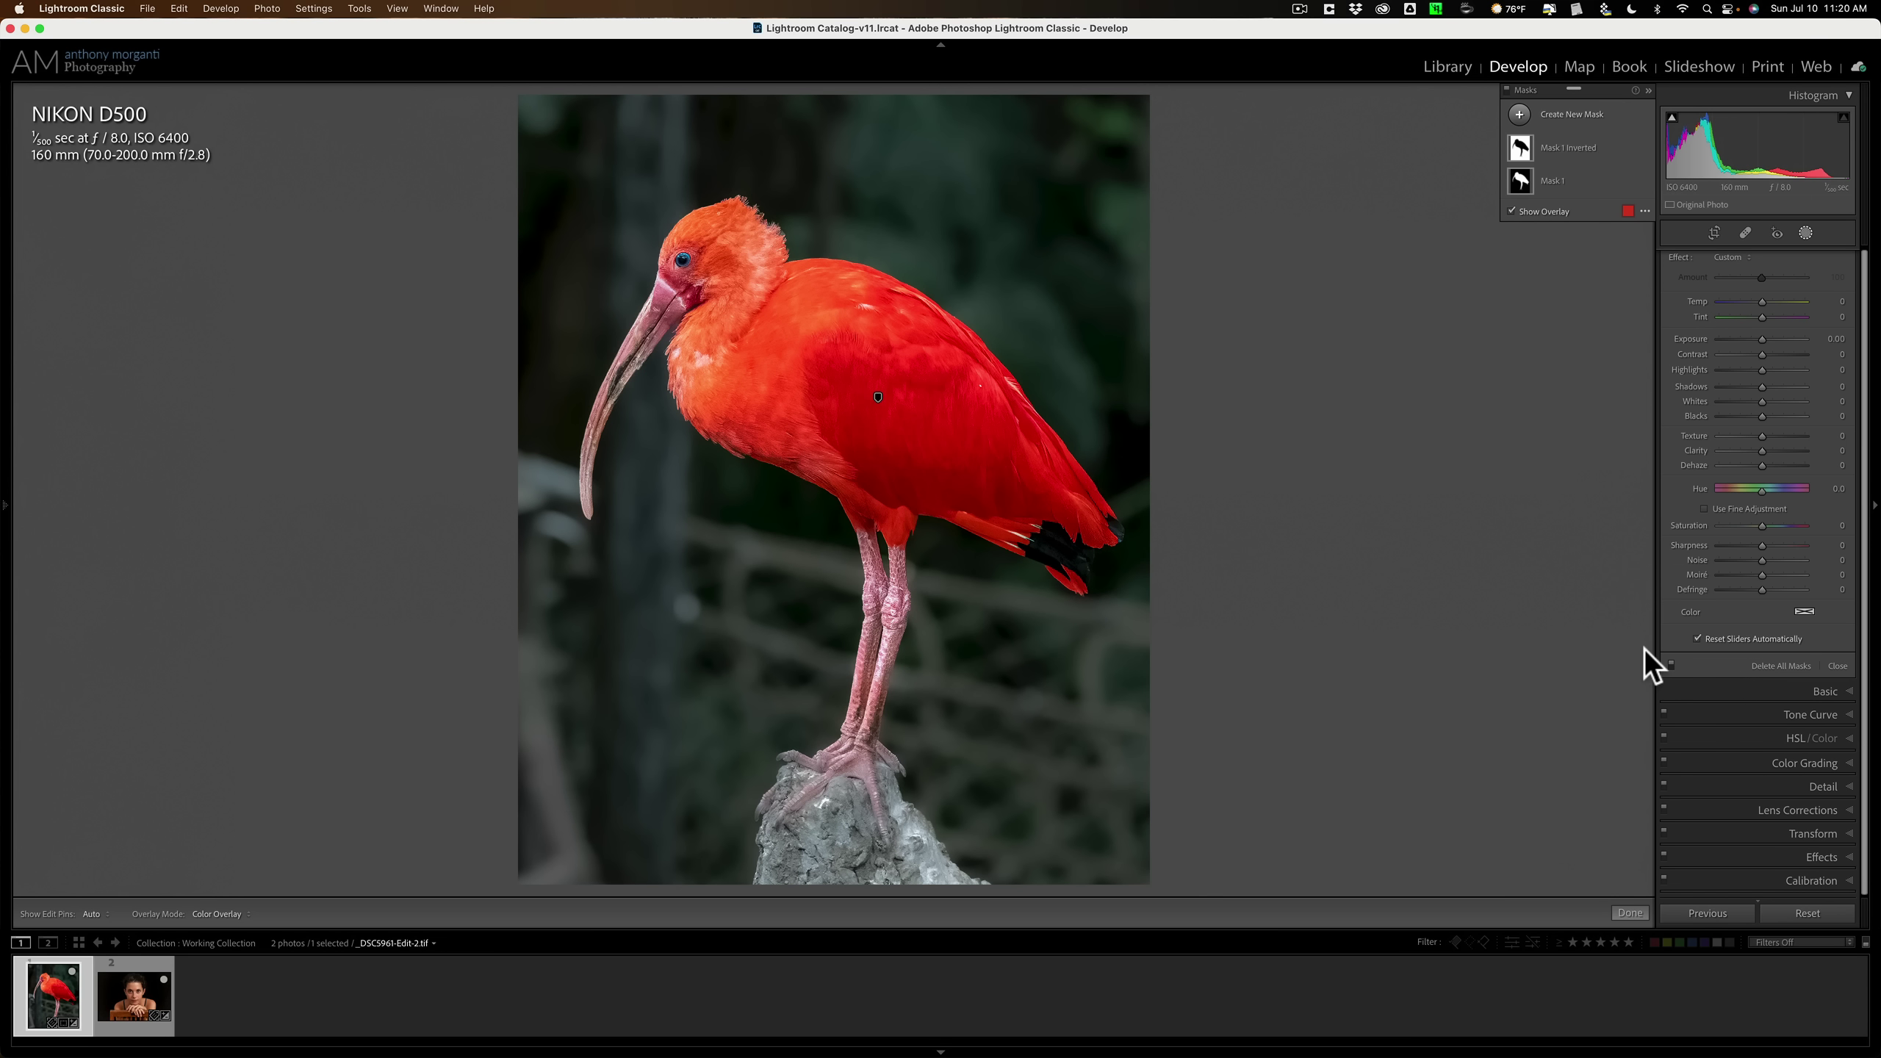
click(1604, 150)
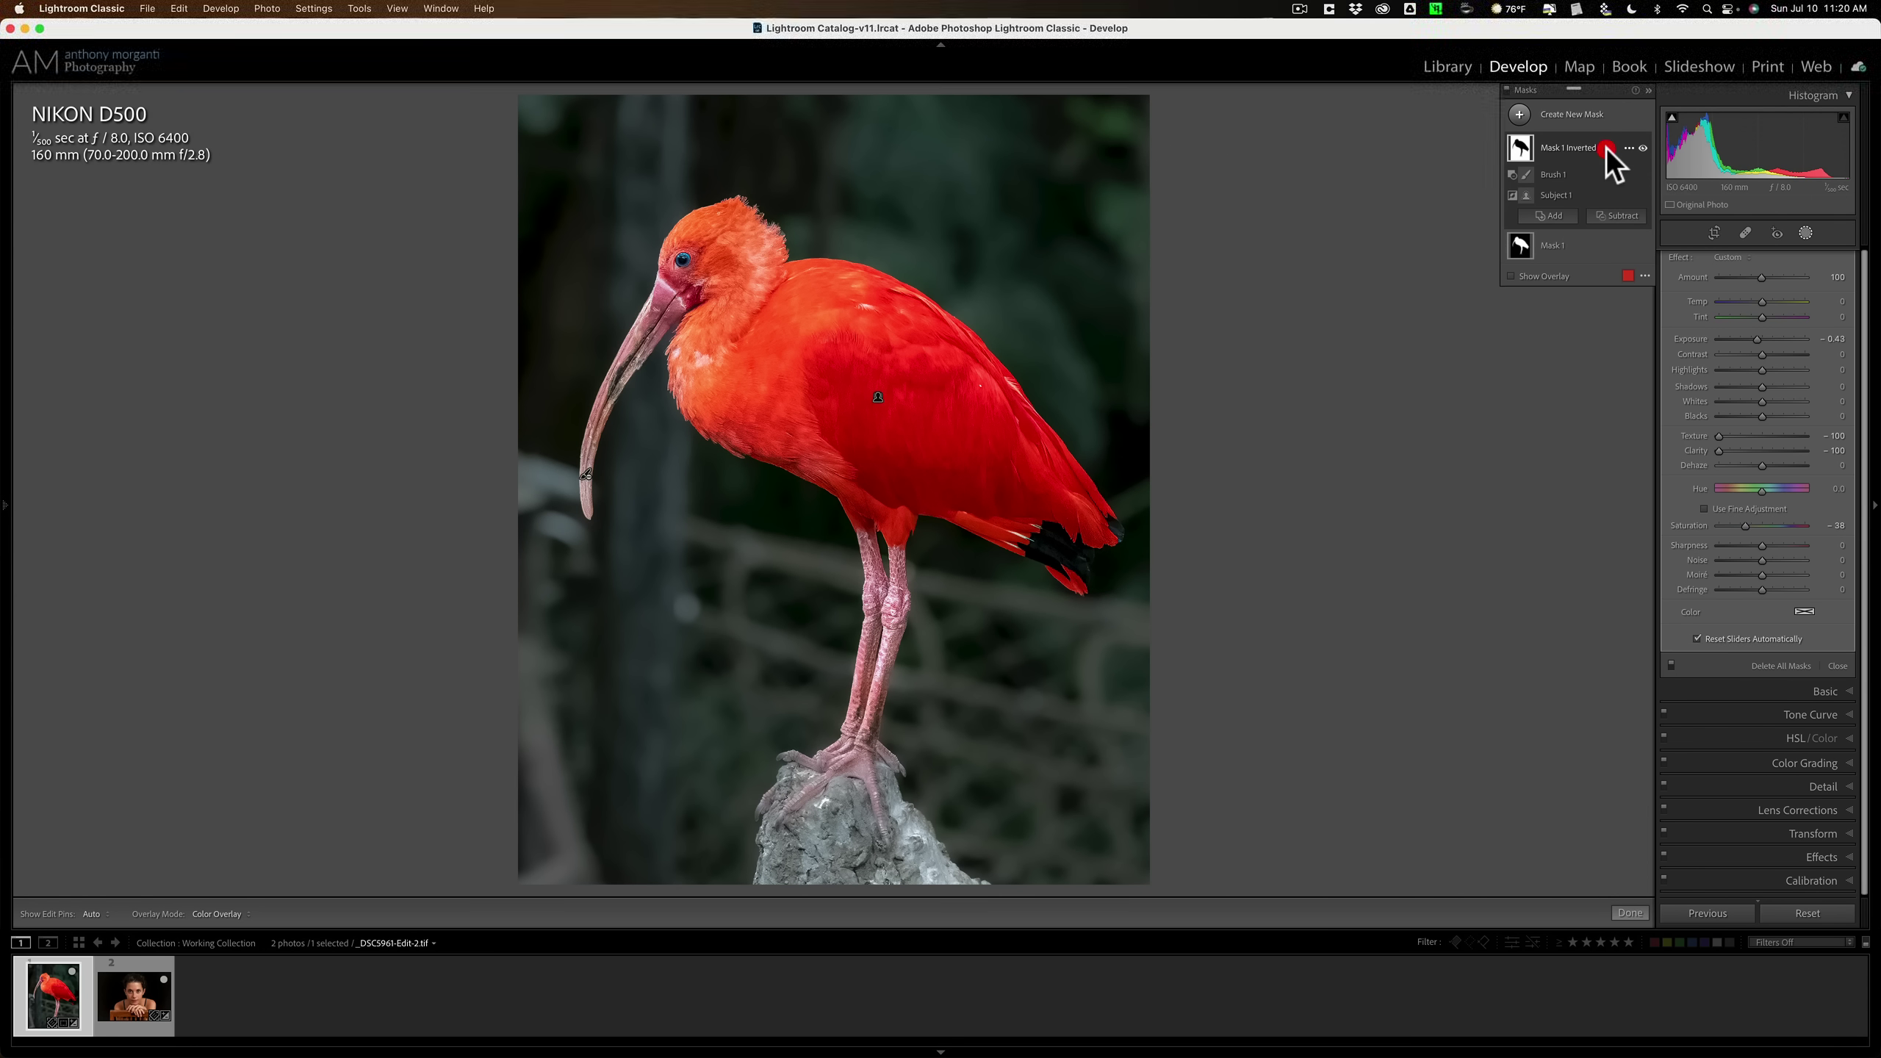
click(1761, 338)
Switch to the woman's chair portrait and set its Blacks to −54
click(129, 994)
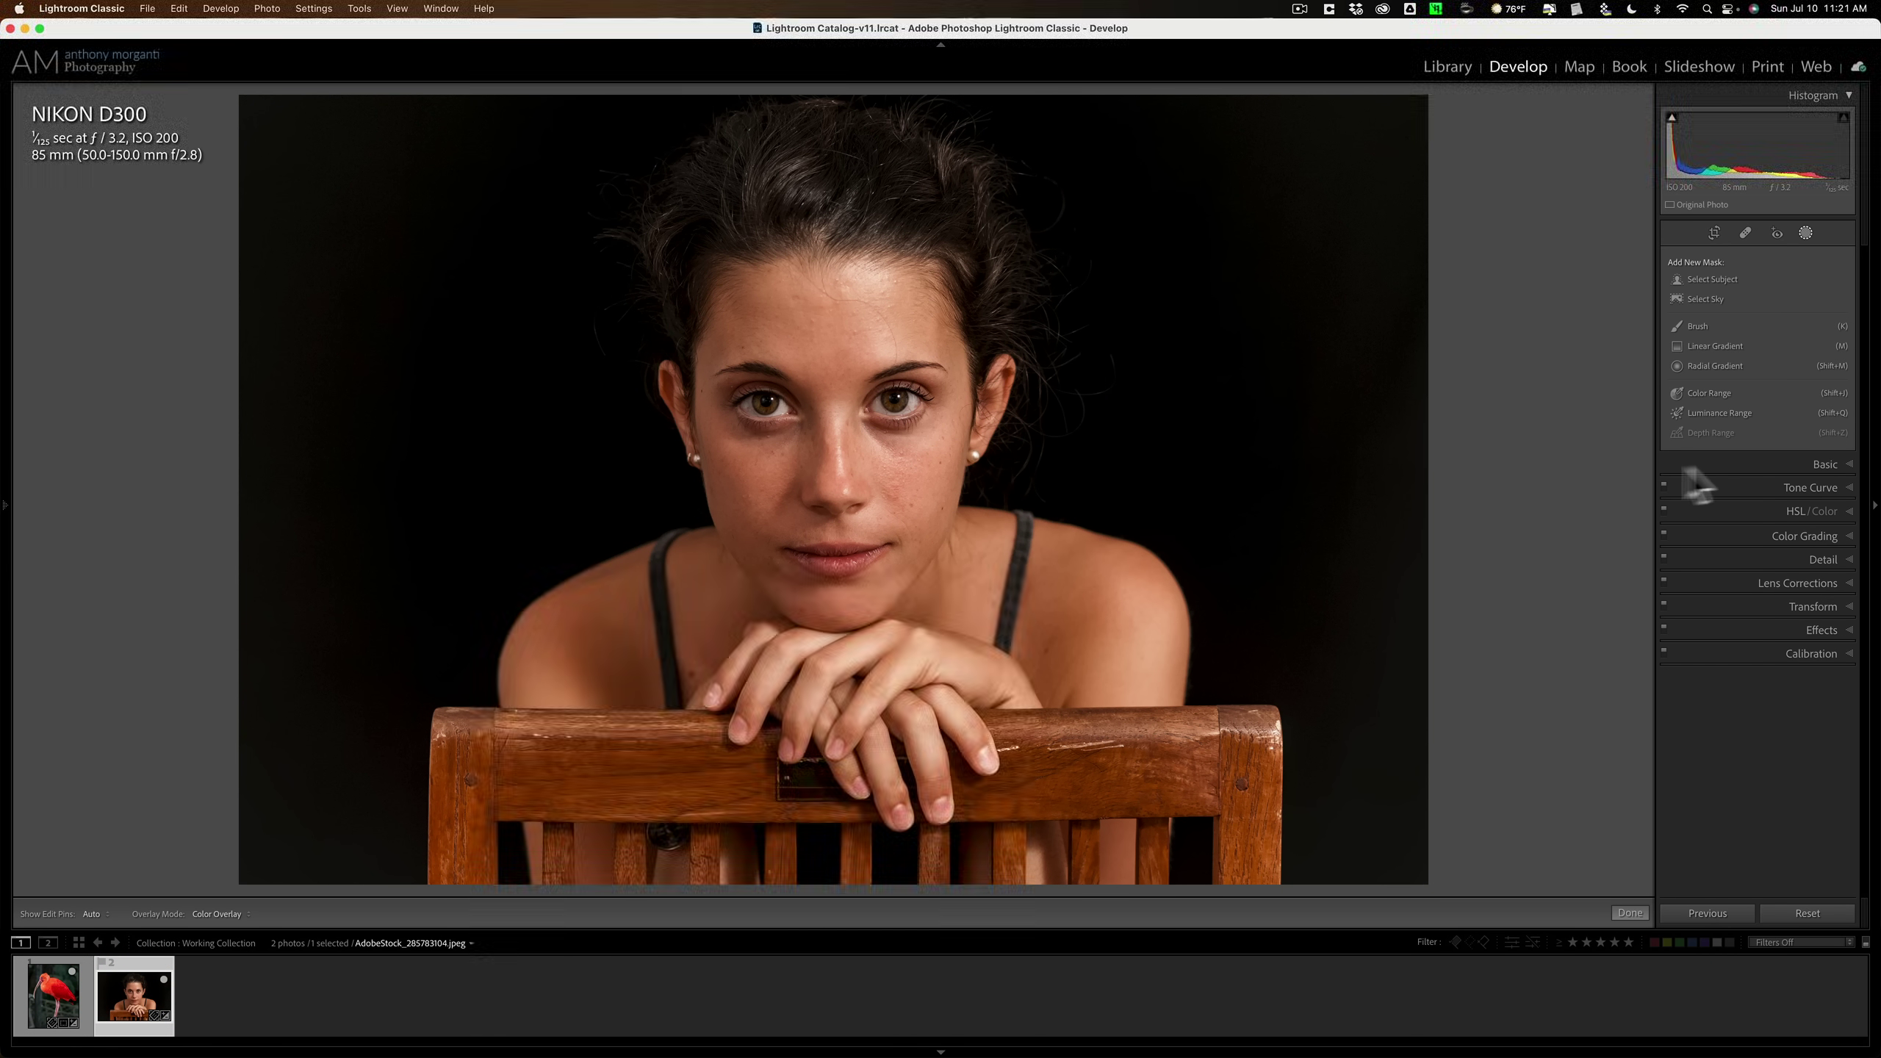
click(1816, 460)
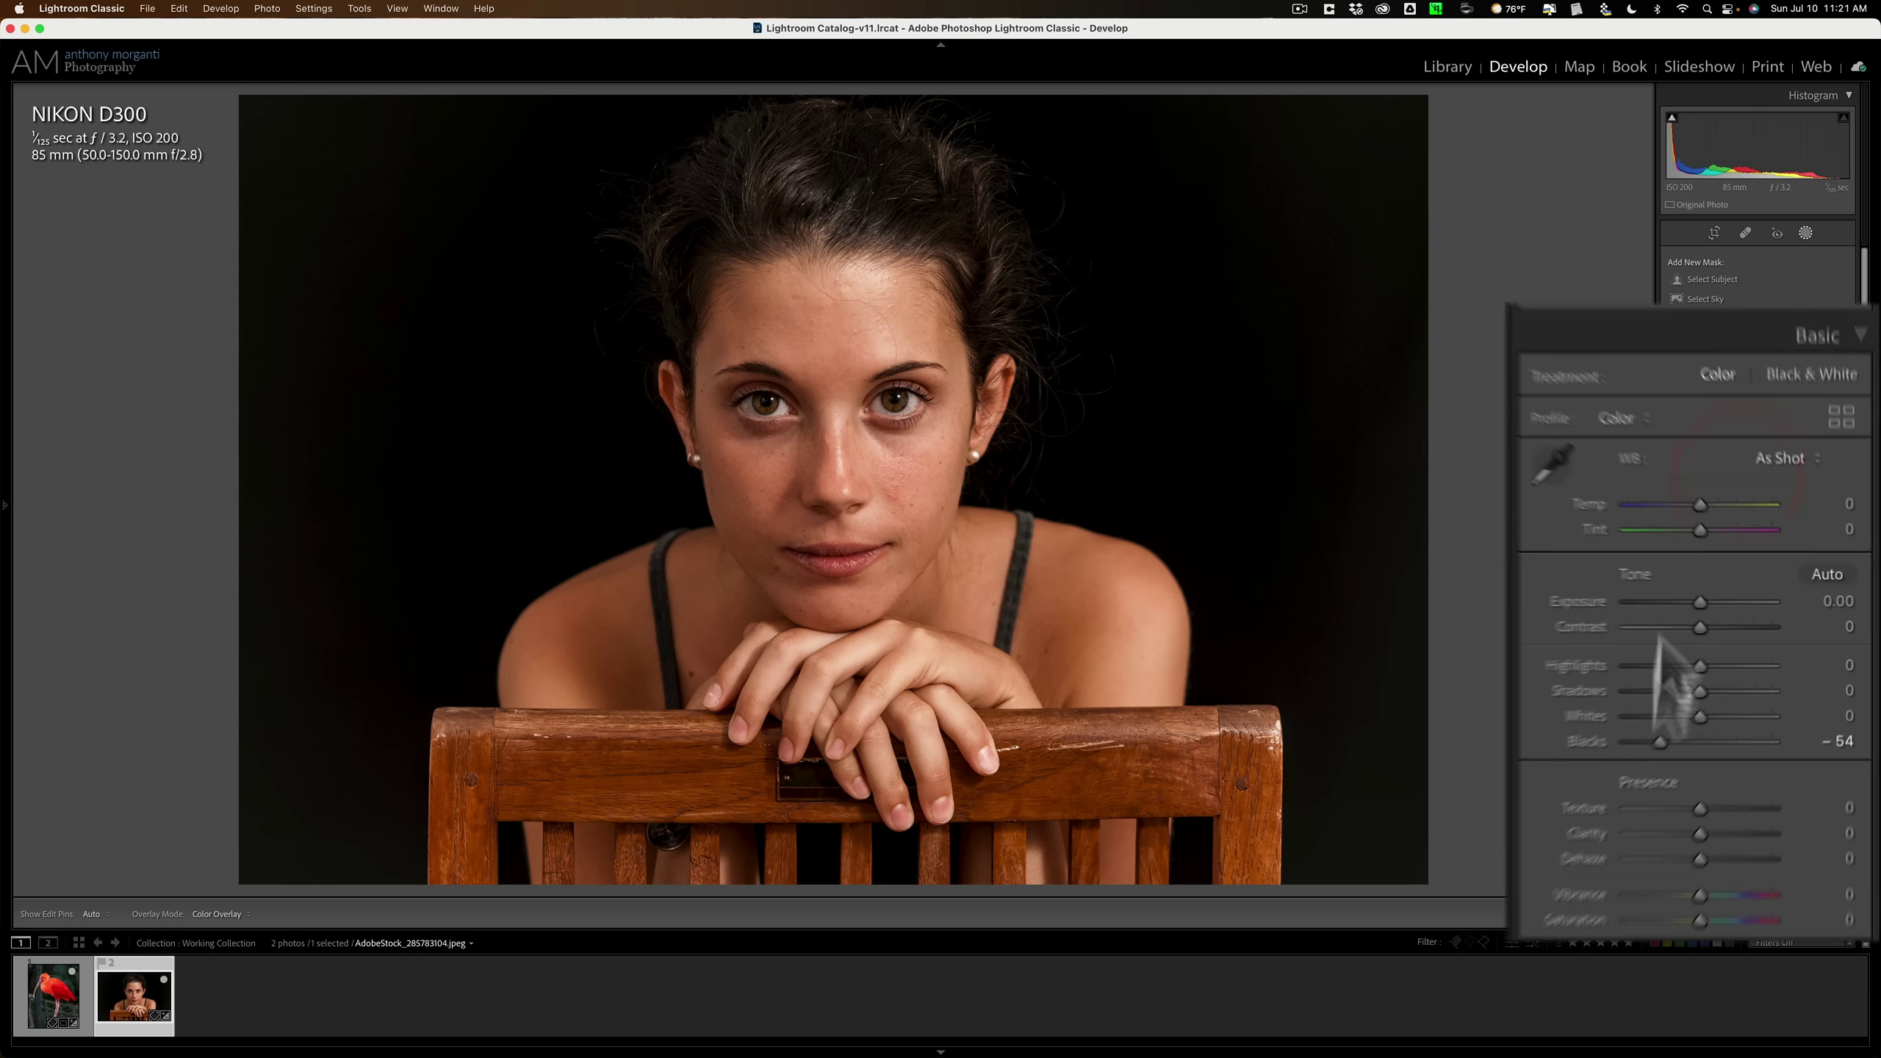
drag(1681, 753, 1638, 753)
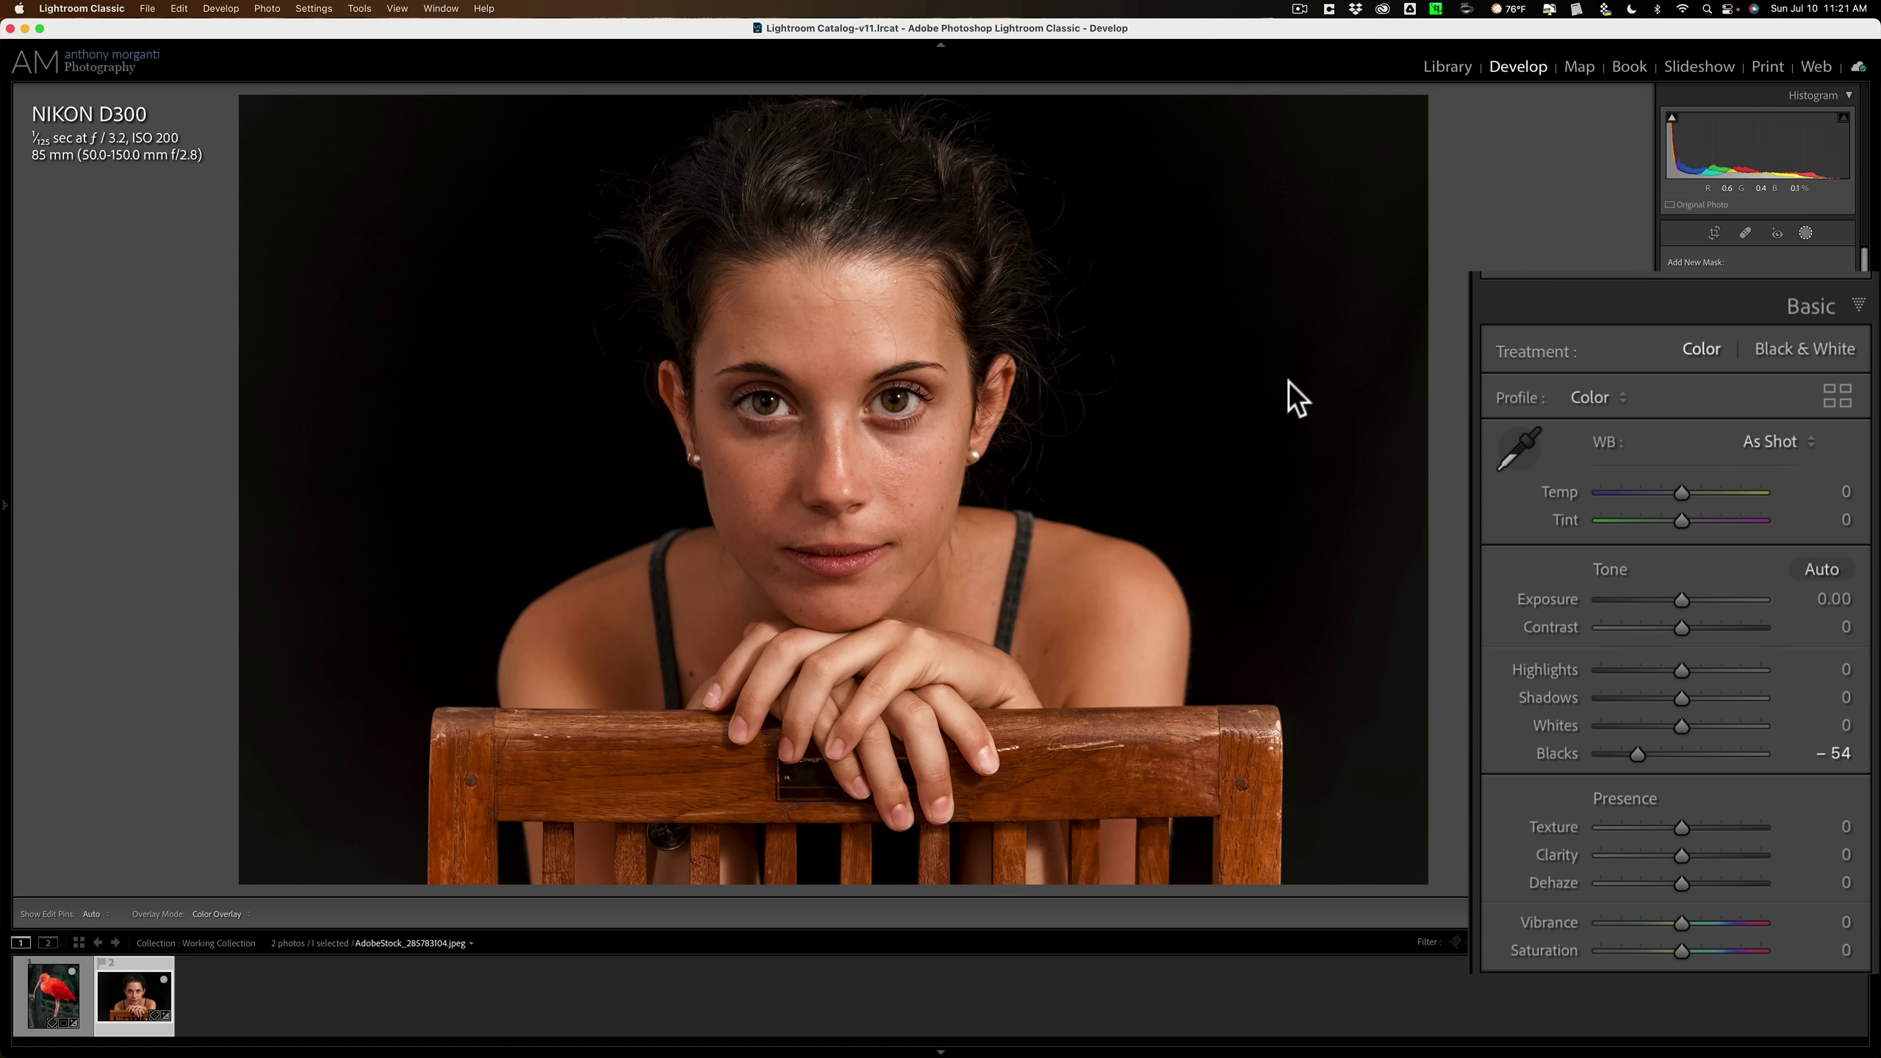
click(1824, 462)
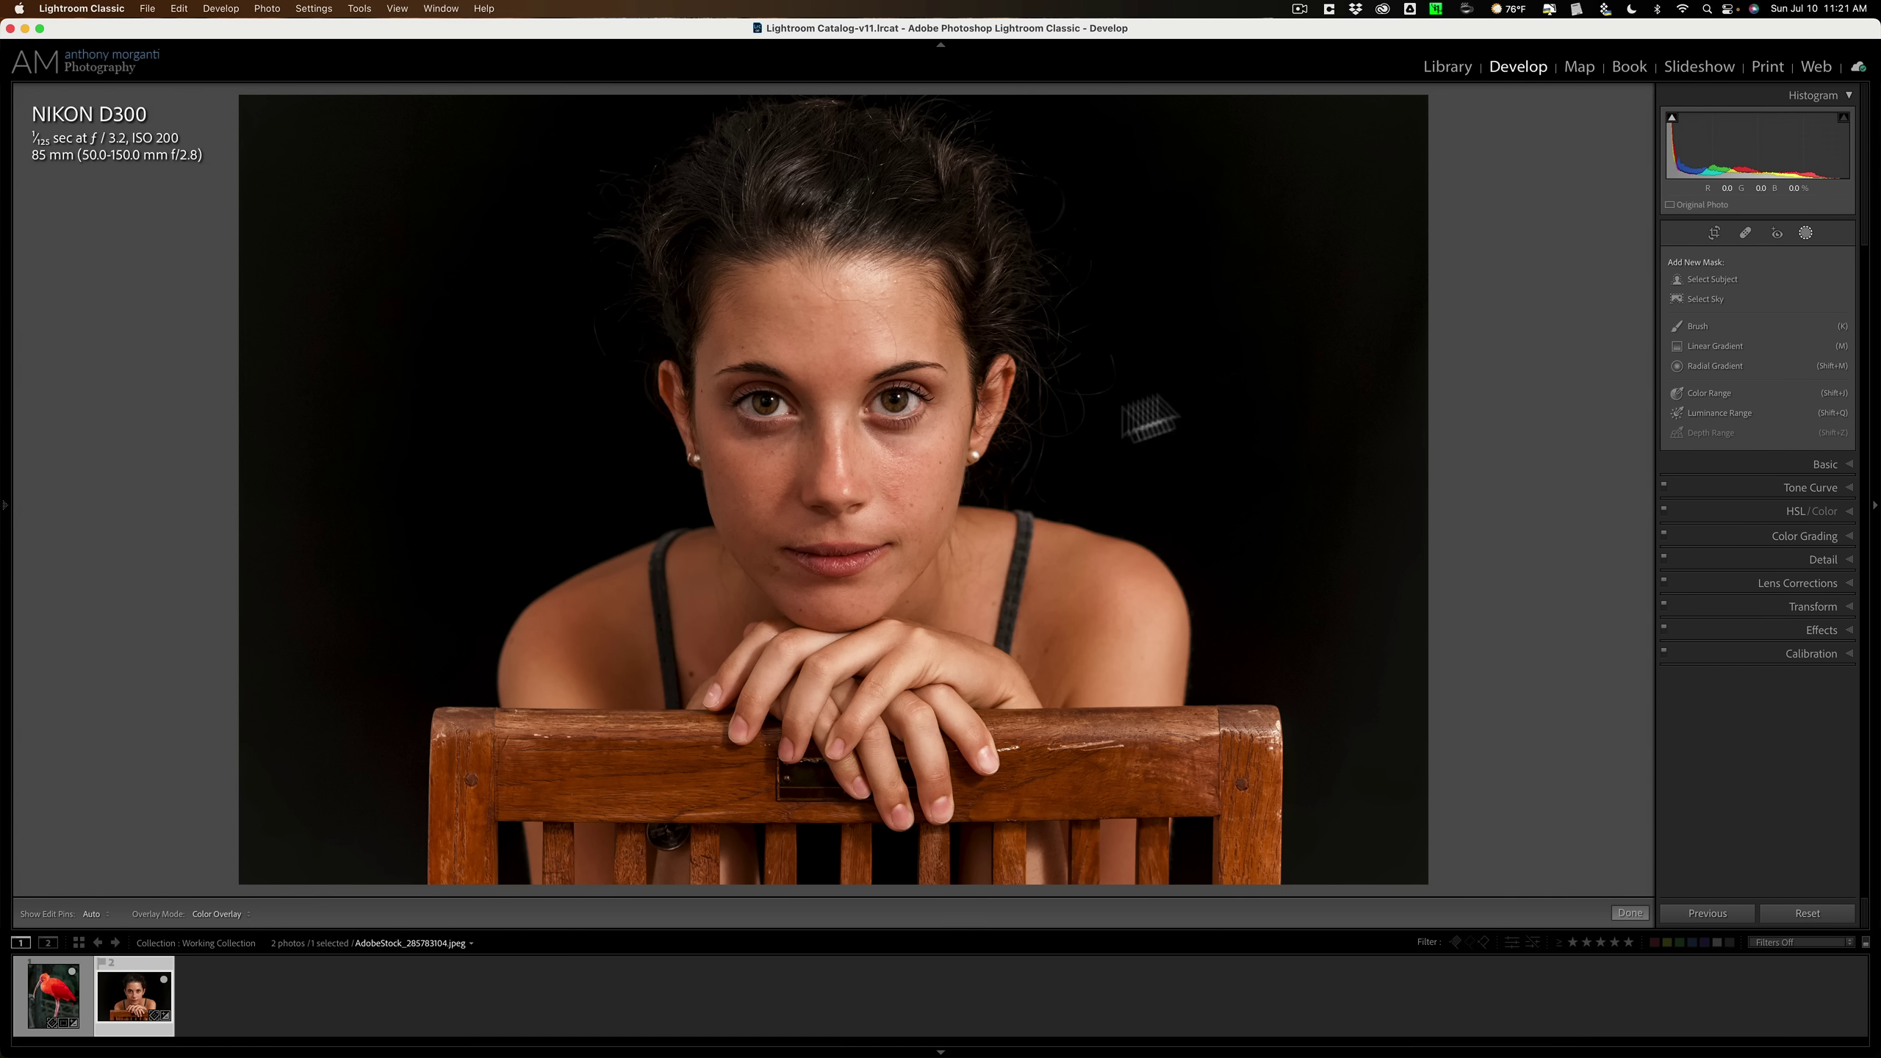
Mask the woman as the subject and subtract a colour range sampled from her forehead skin
click(1653, 357)
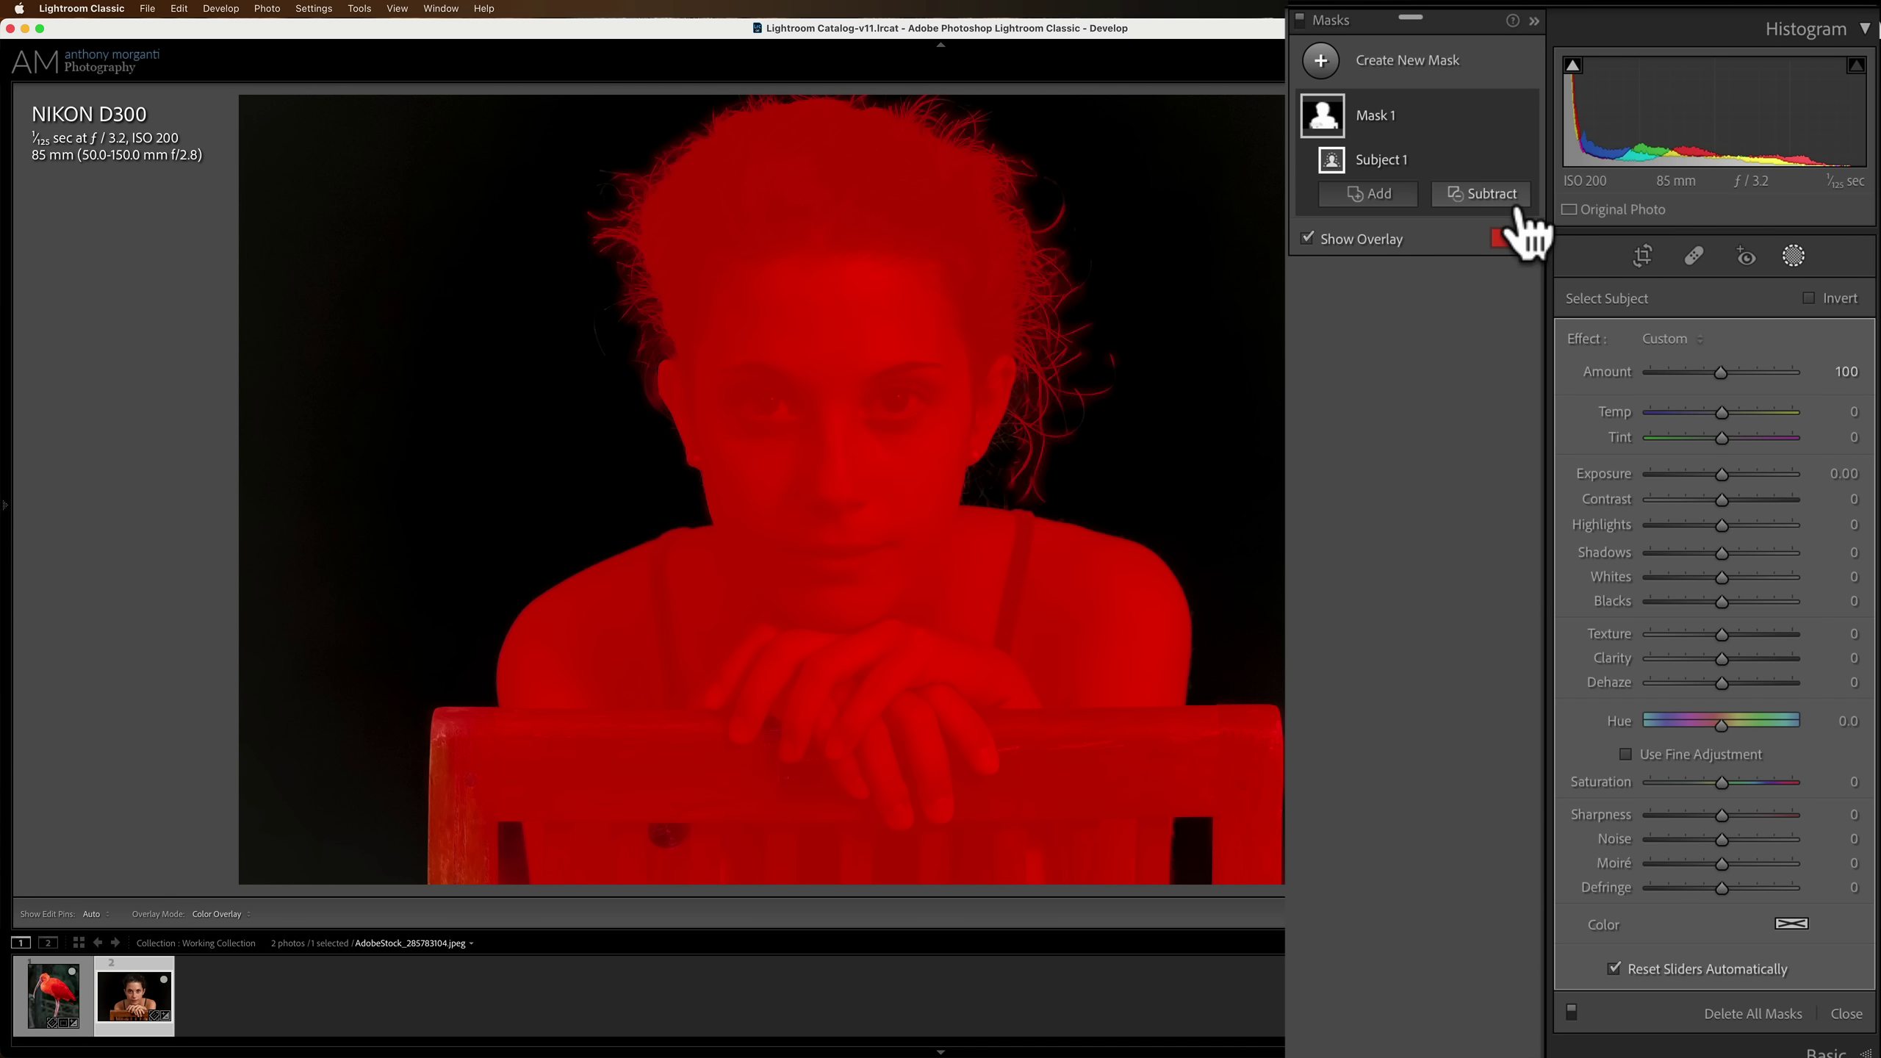
click(1485, 194)
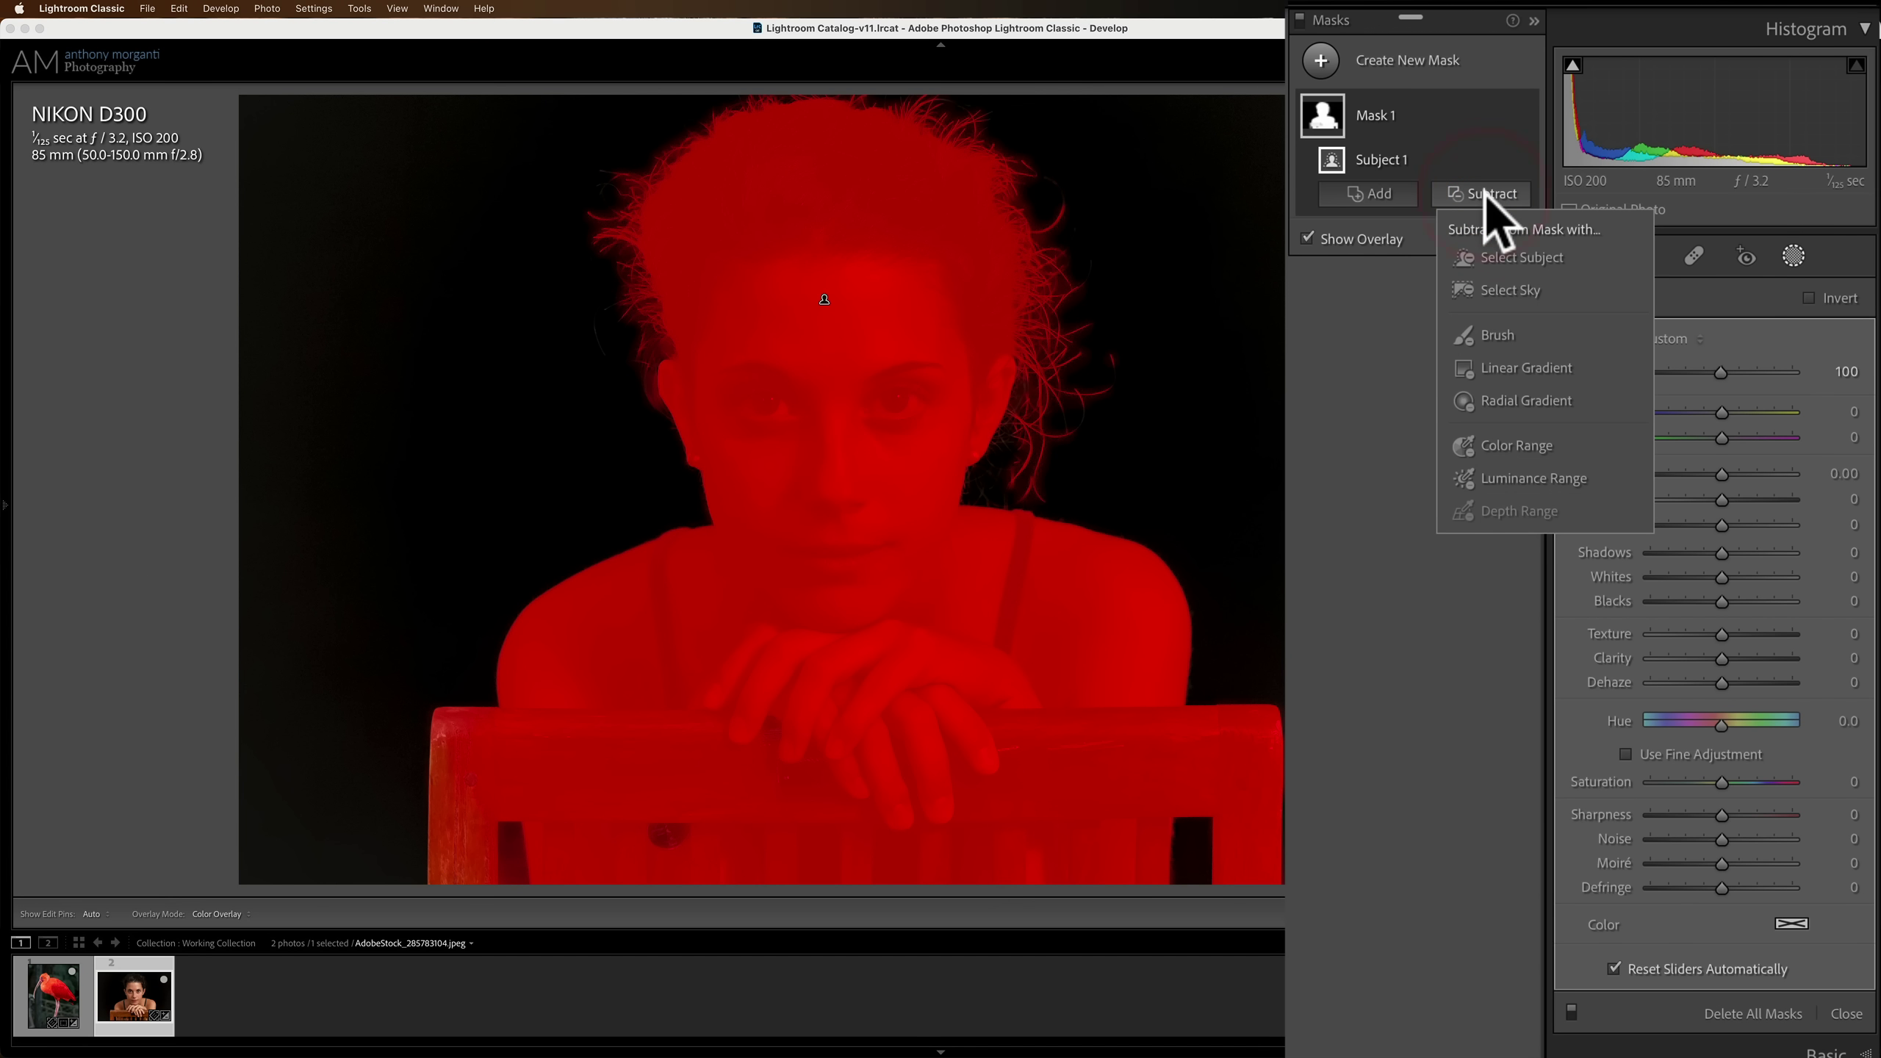
click(1533, 443)
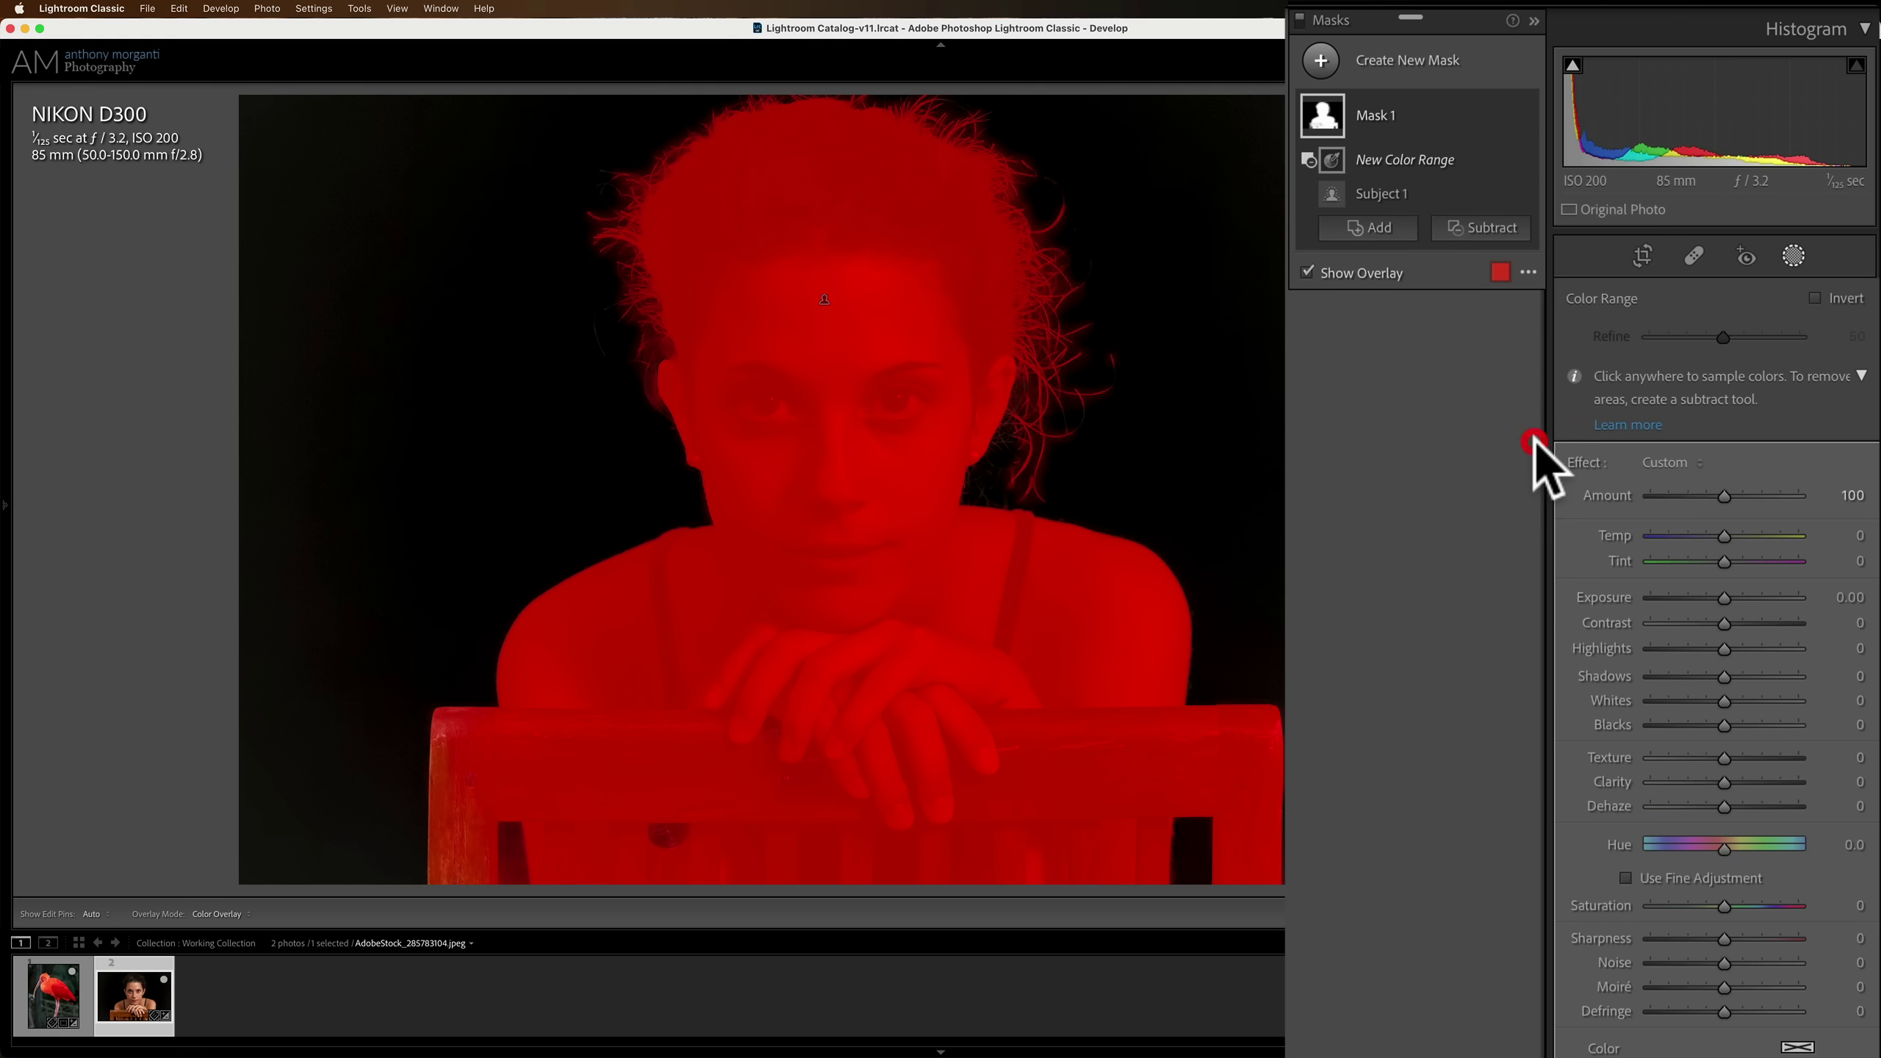
click(839, 344)
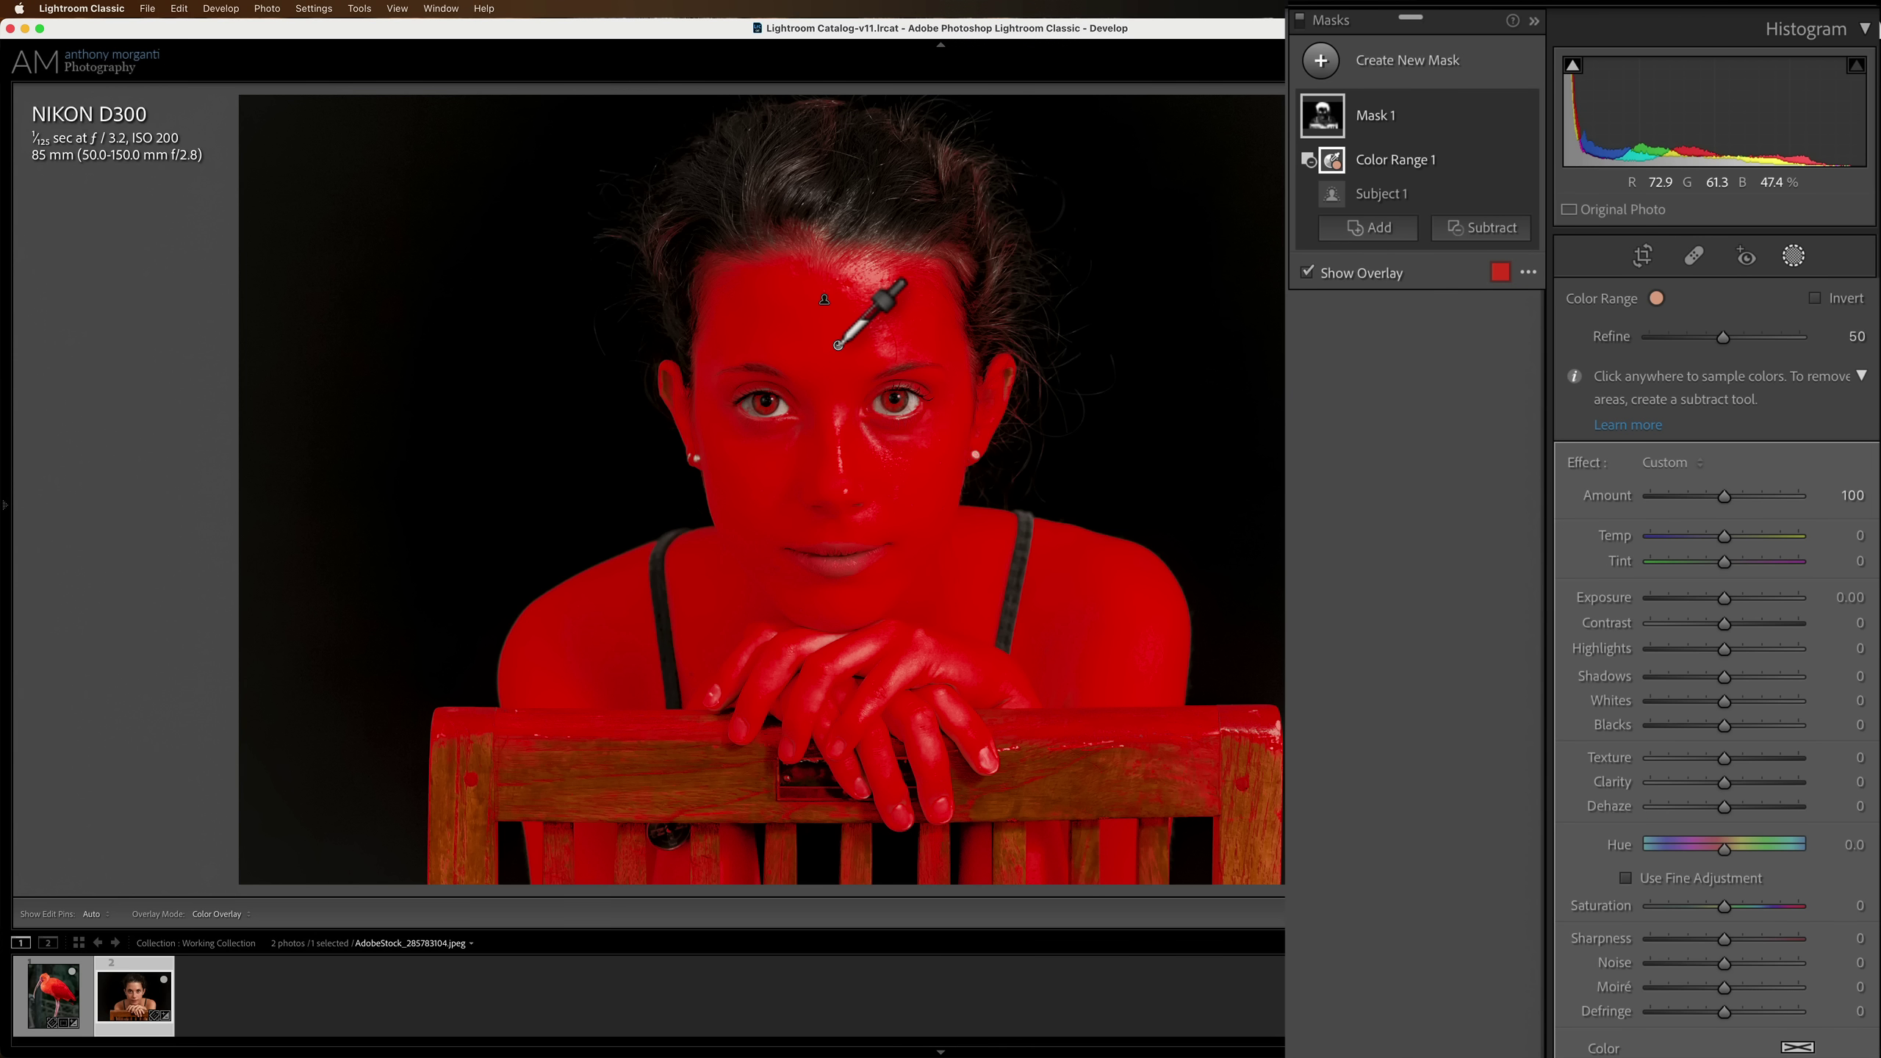
click(838, 344)
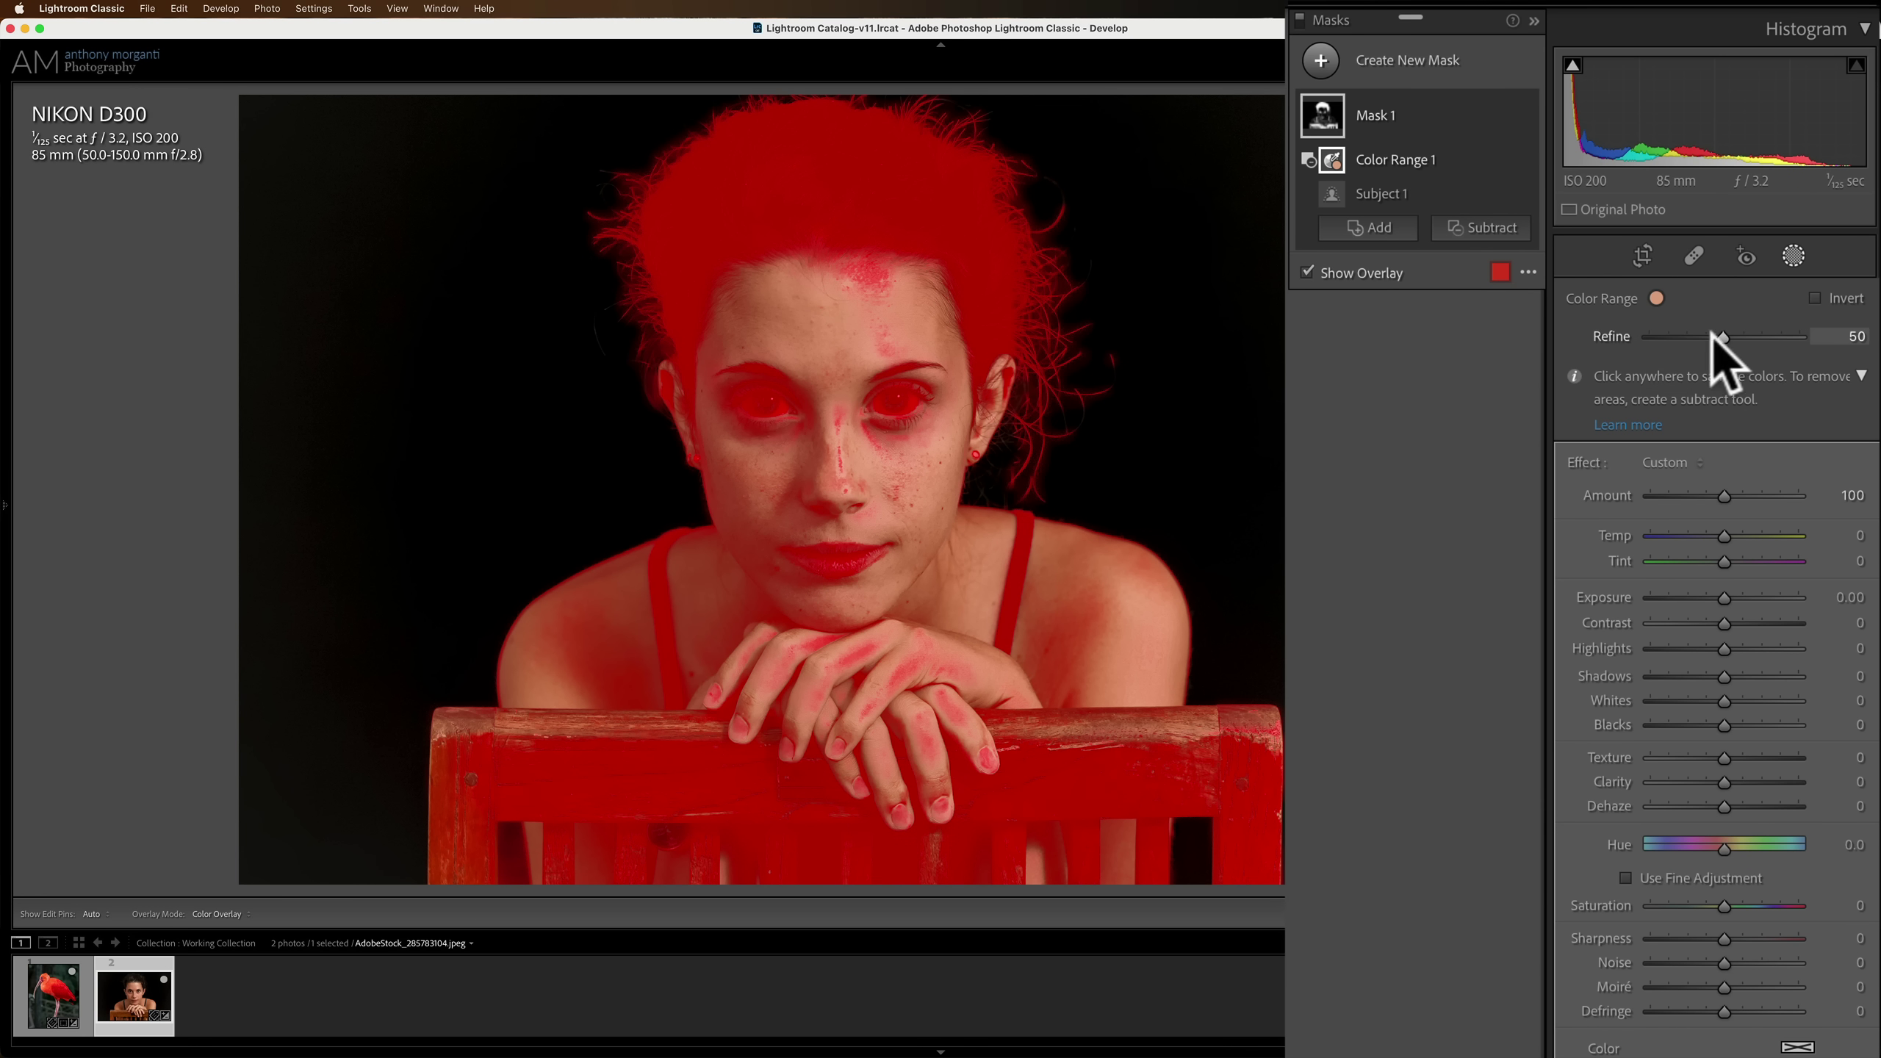
Set Color Range 1's Refine to 83 so the face drops out of the mask
drag(1719, 335, 1771, 335)
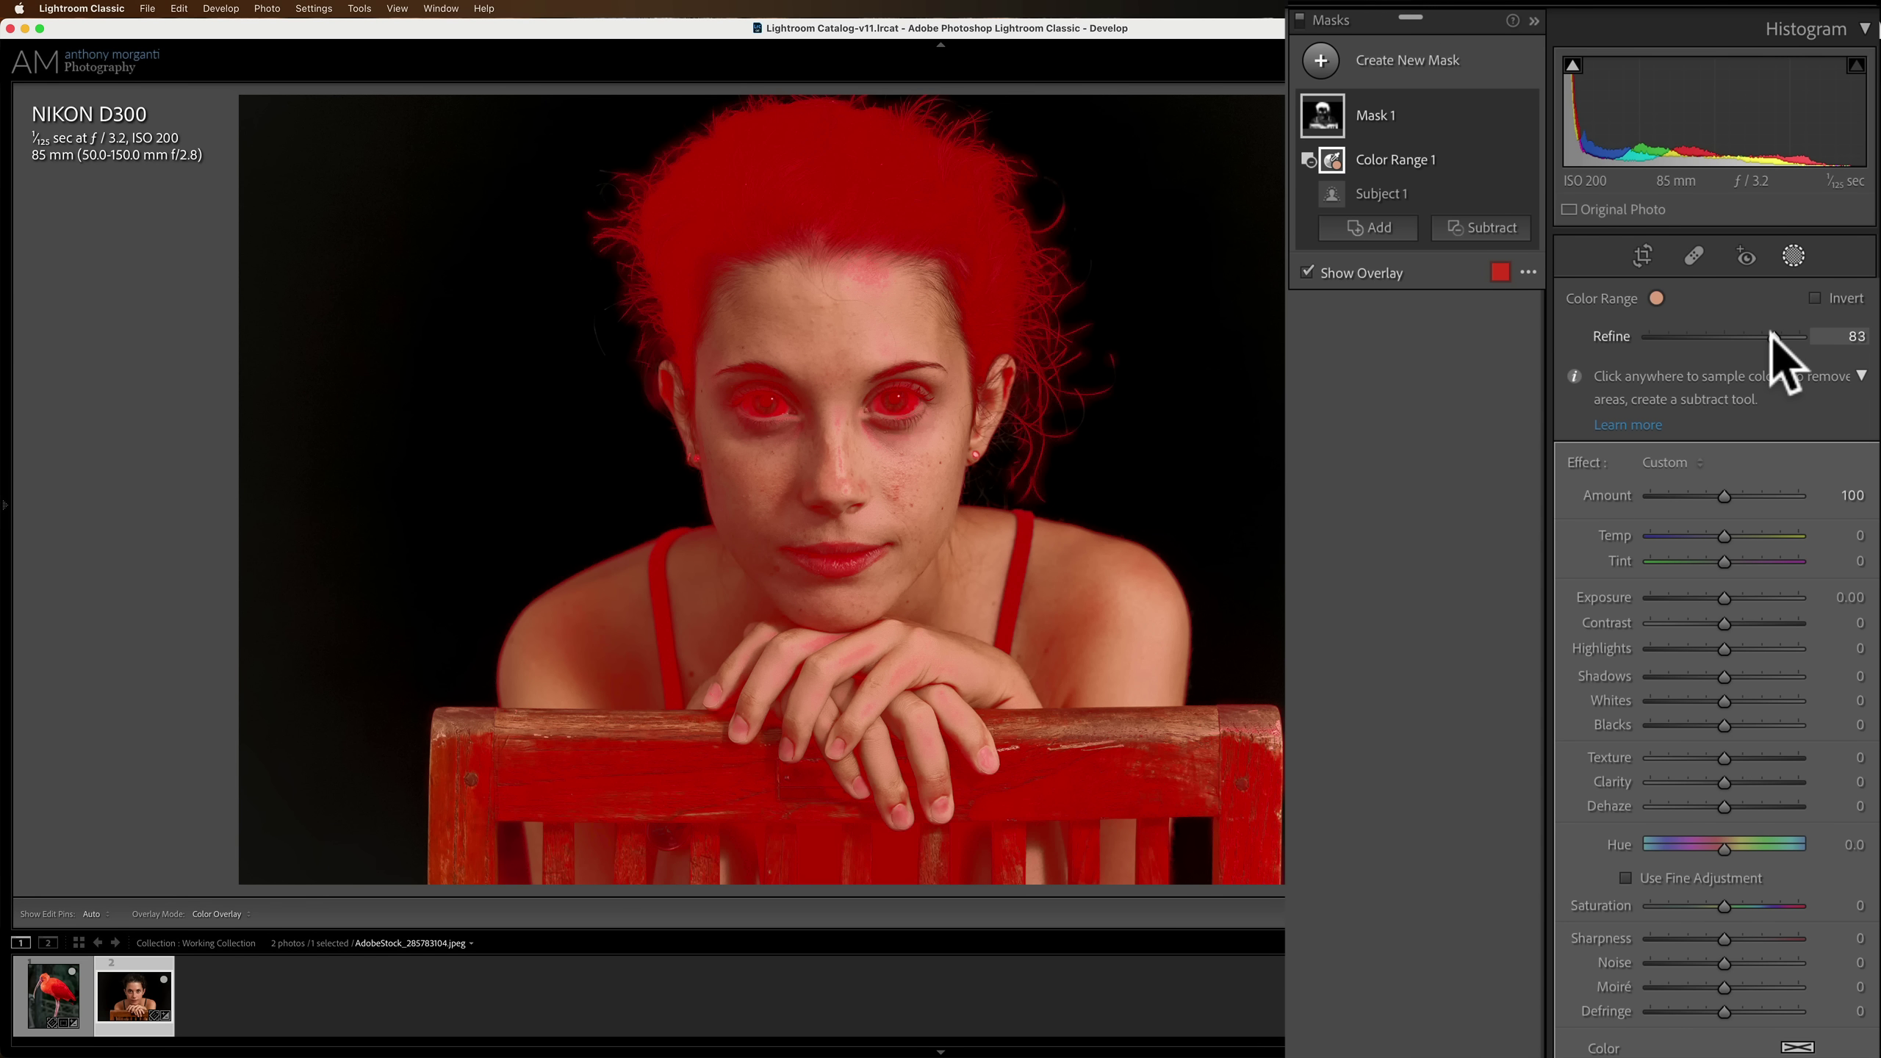
click(1771, 335)
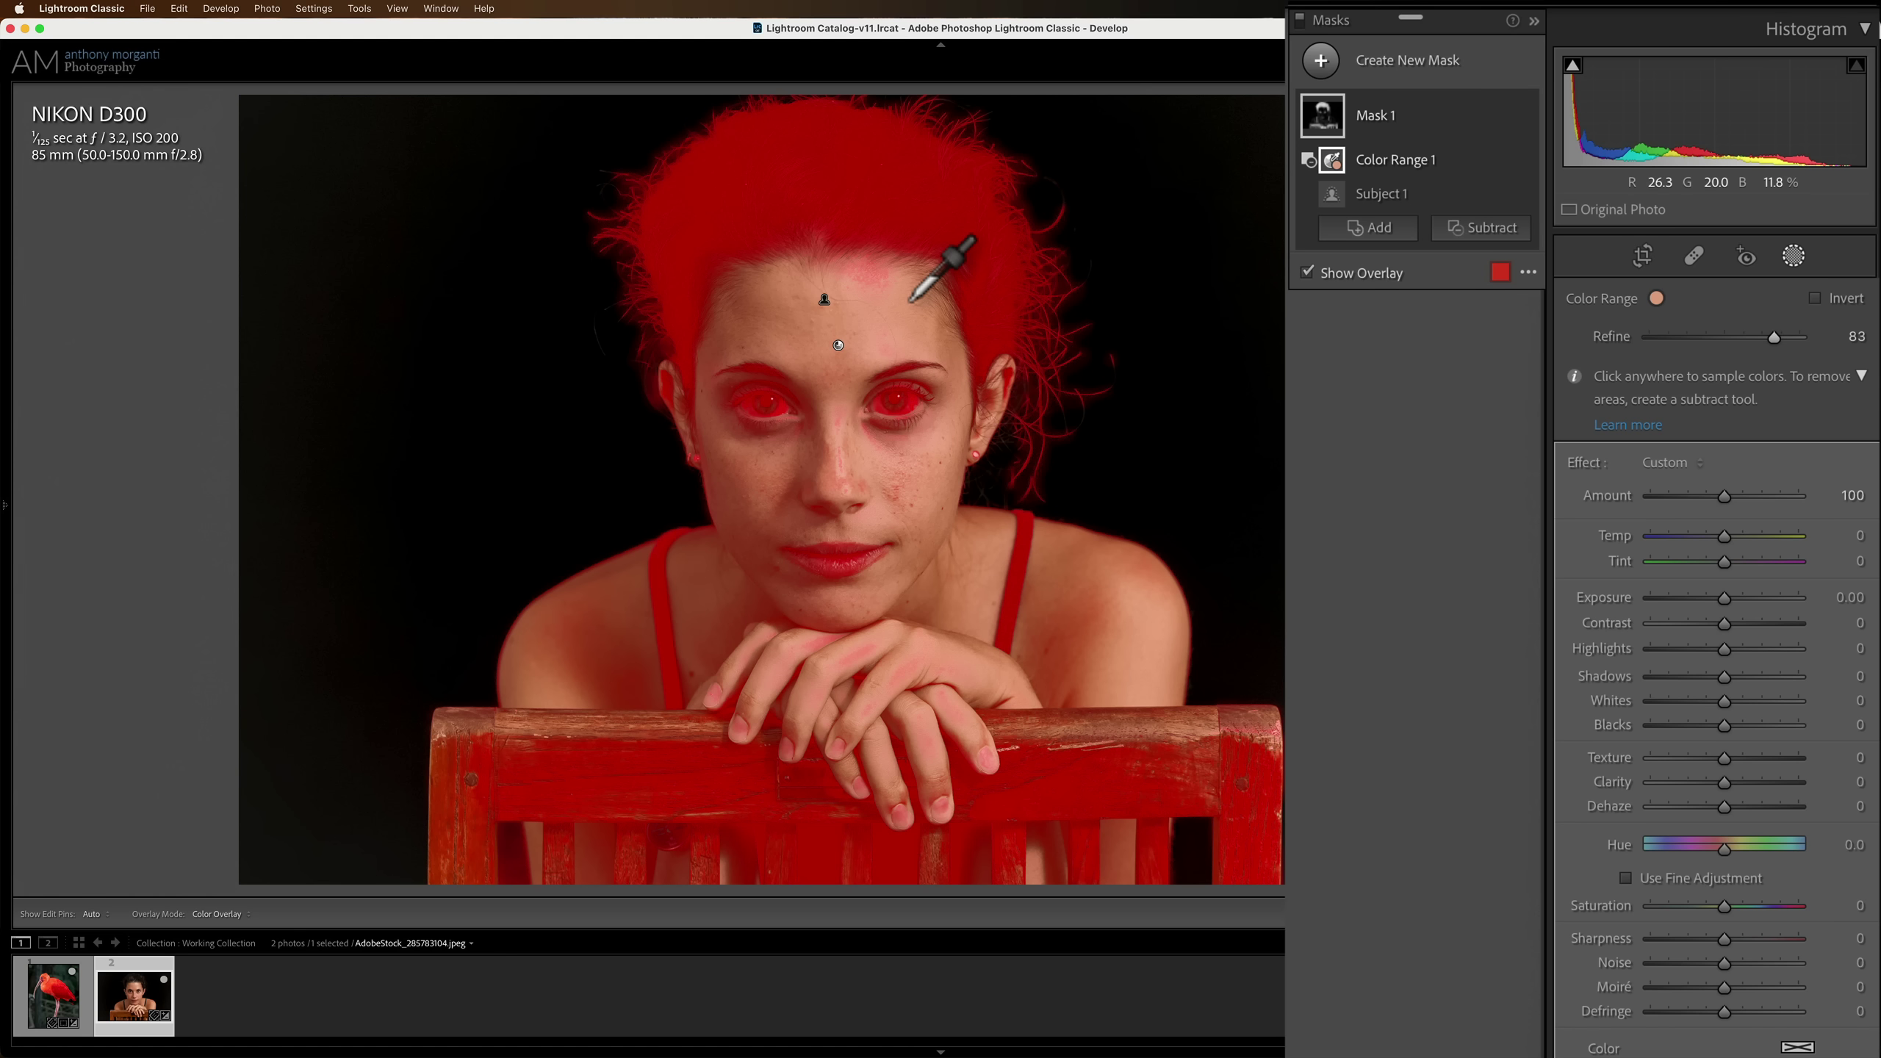
key(shift)
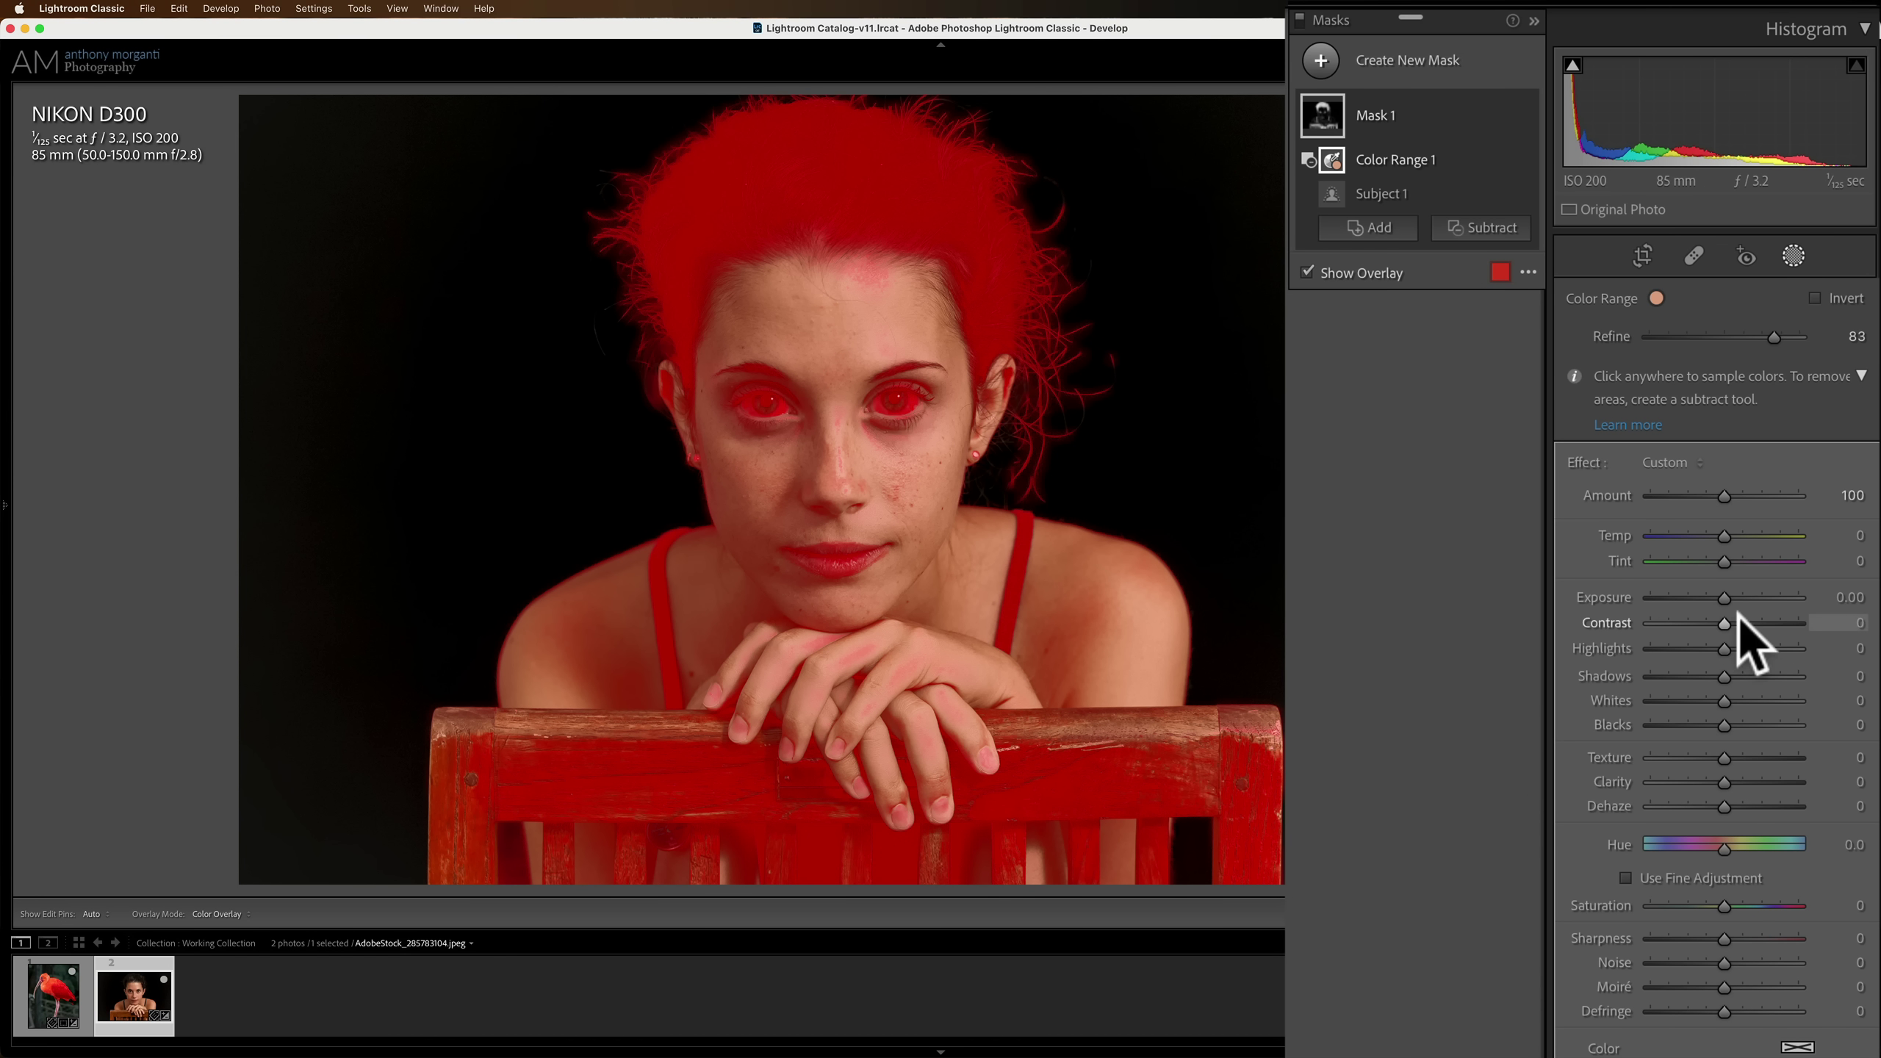
Boost hair, eyes and chair: Texture 31, Clarity 24, Saturation 26, Sharpness 29; compare with masks off
key(o)
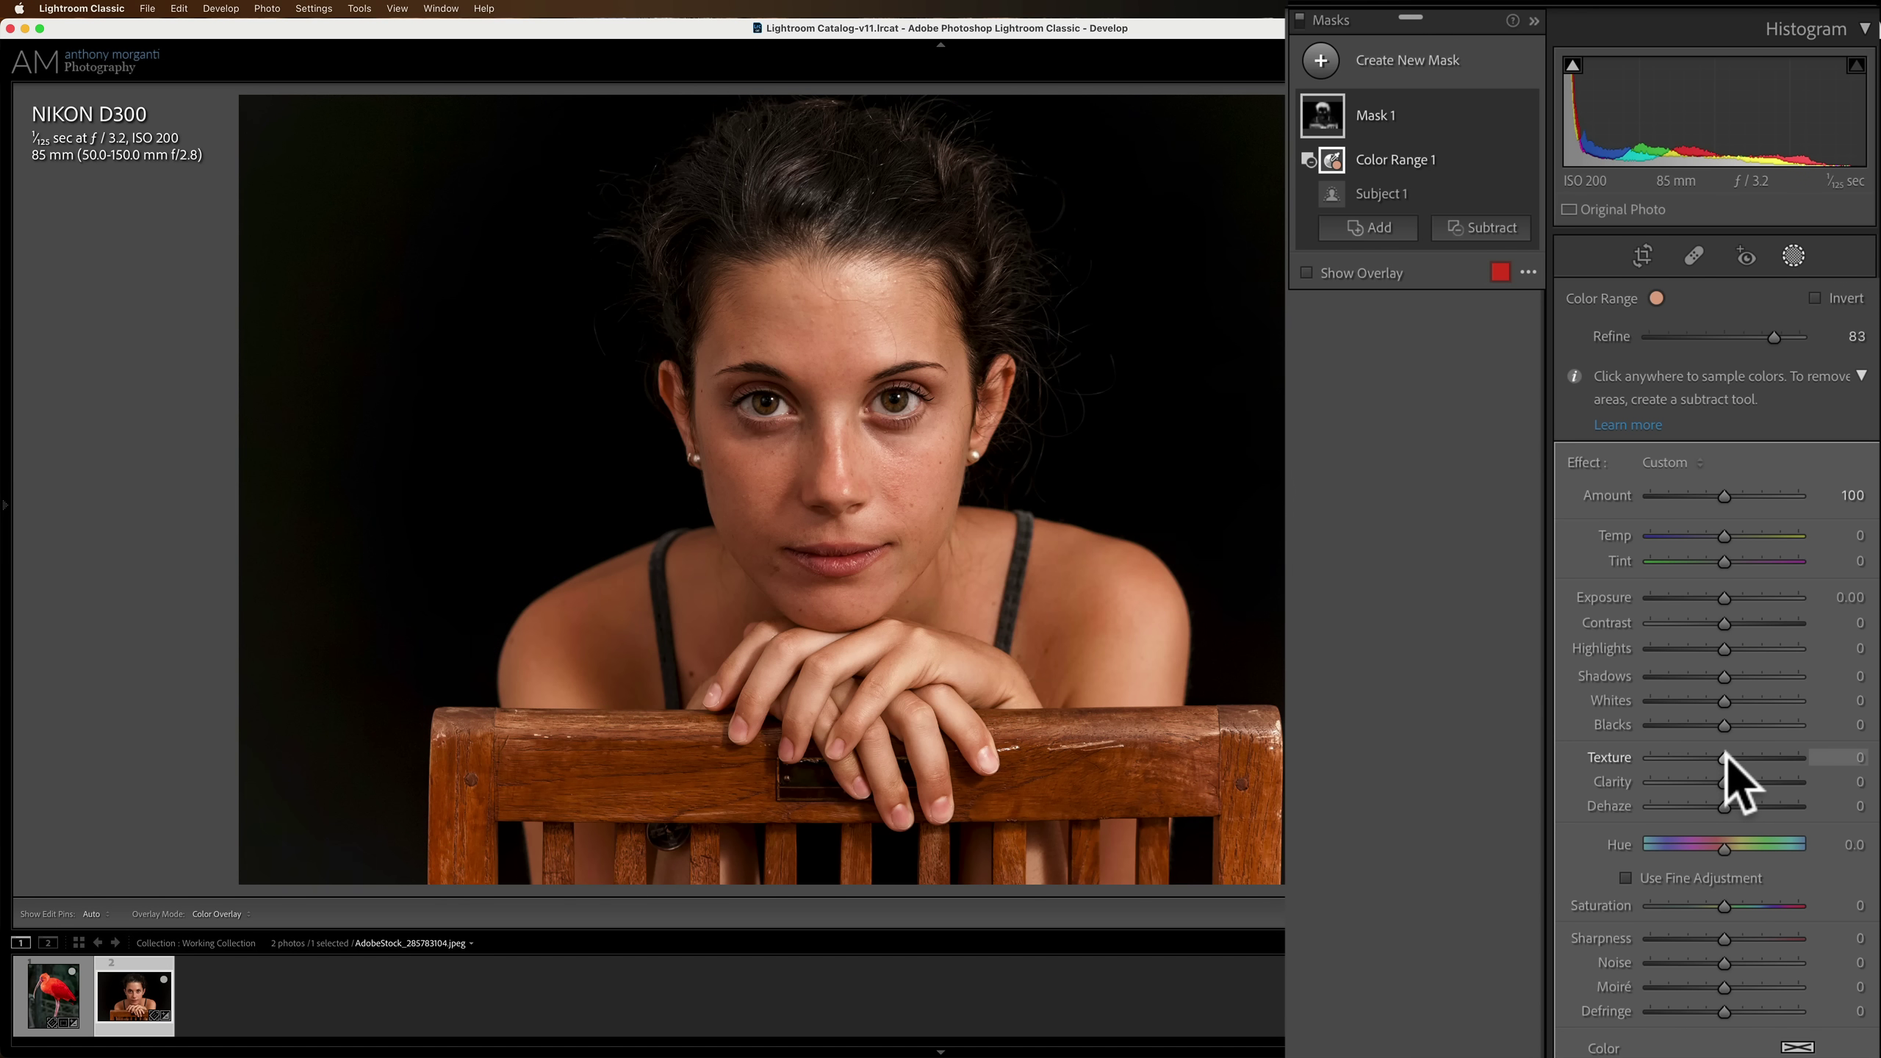
mouse_move(1726, 756)
mouse_down()
mouse_move(1748, 756)
mouse_move(1742, 782)
mouse_up()
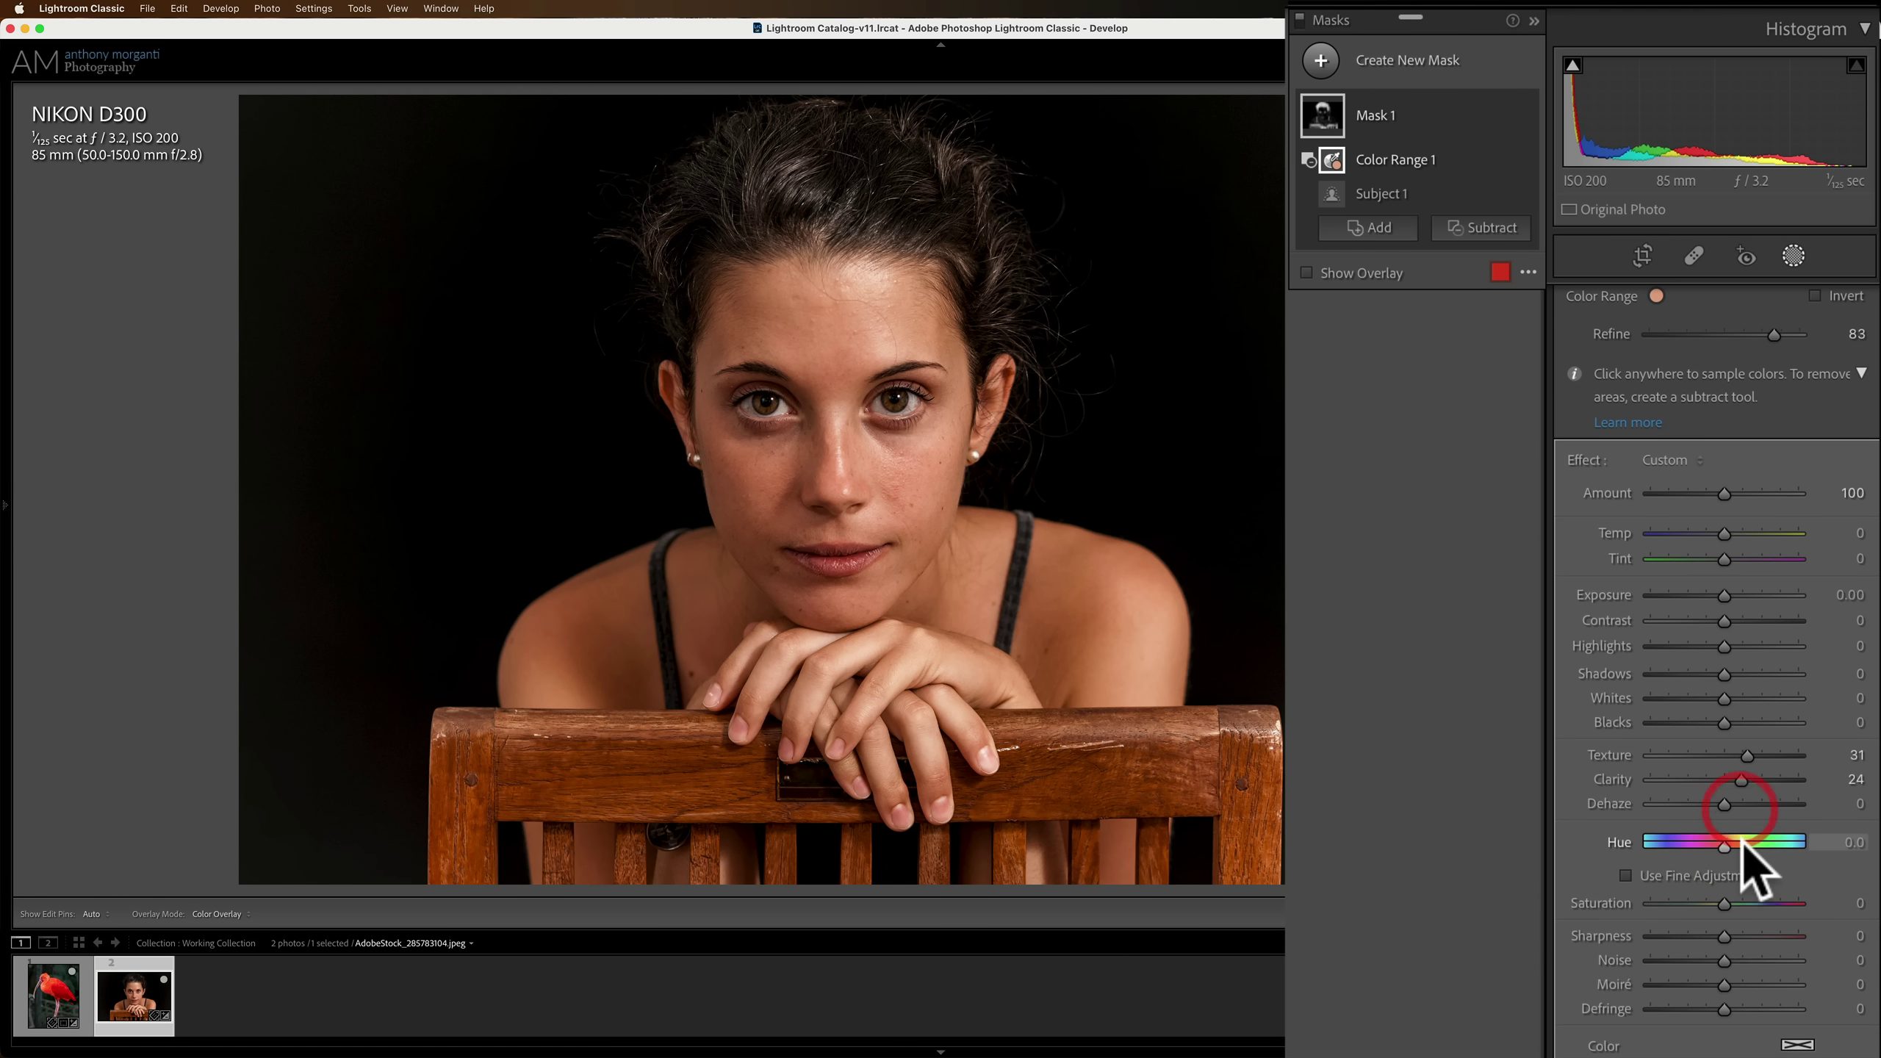
drag(1724, 936, 1741, 936)
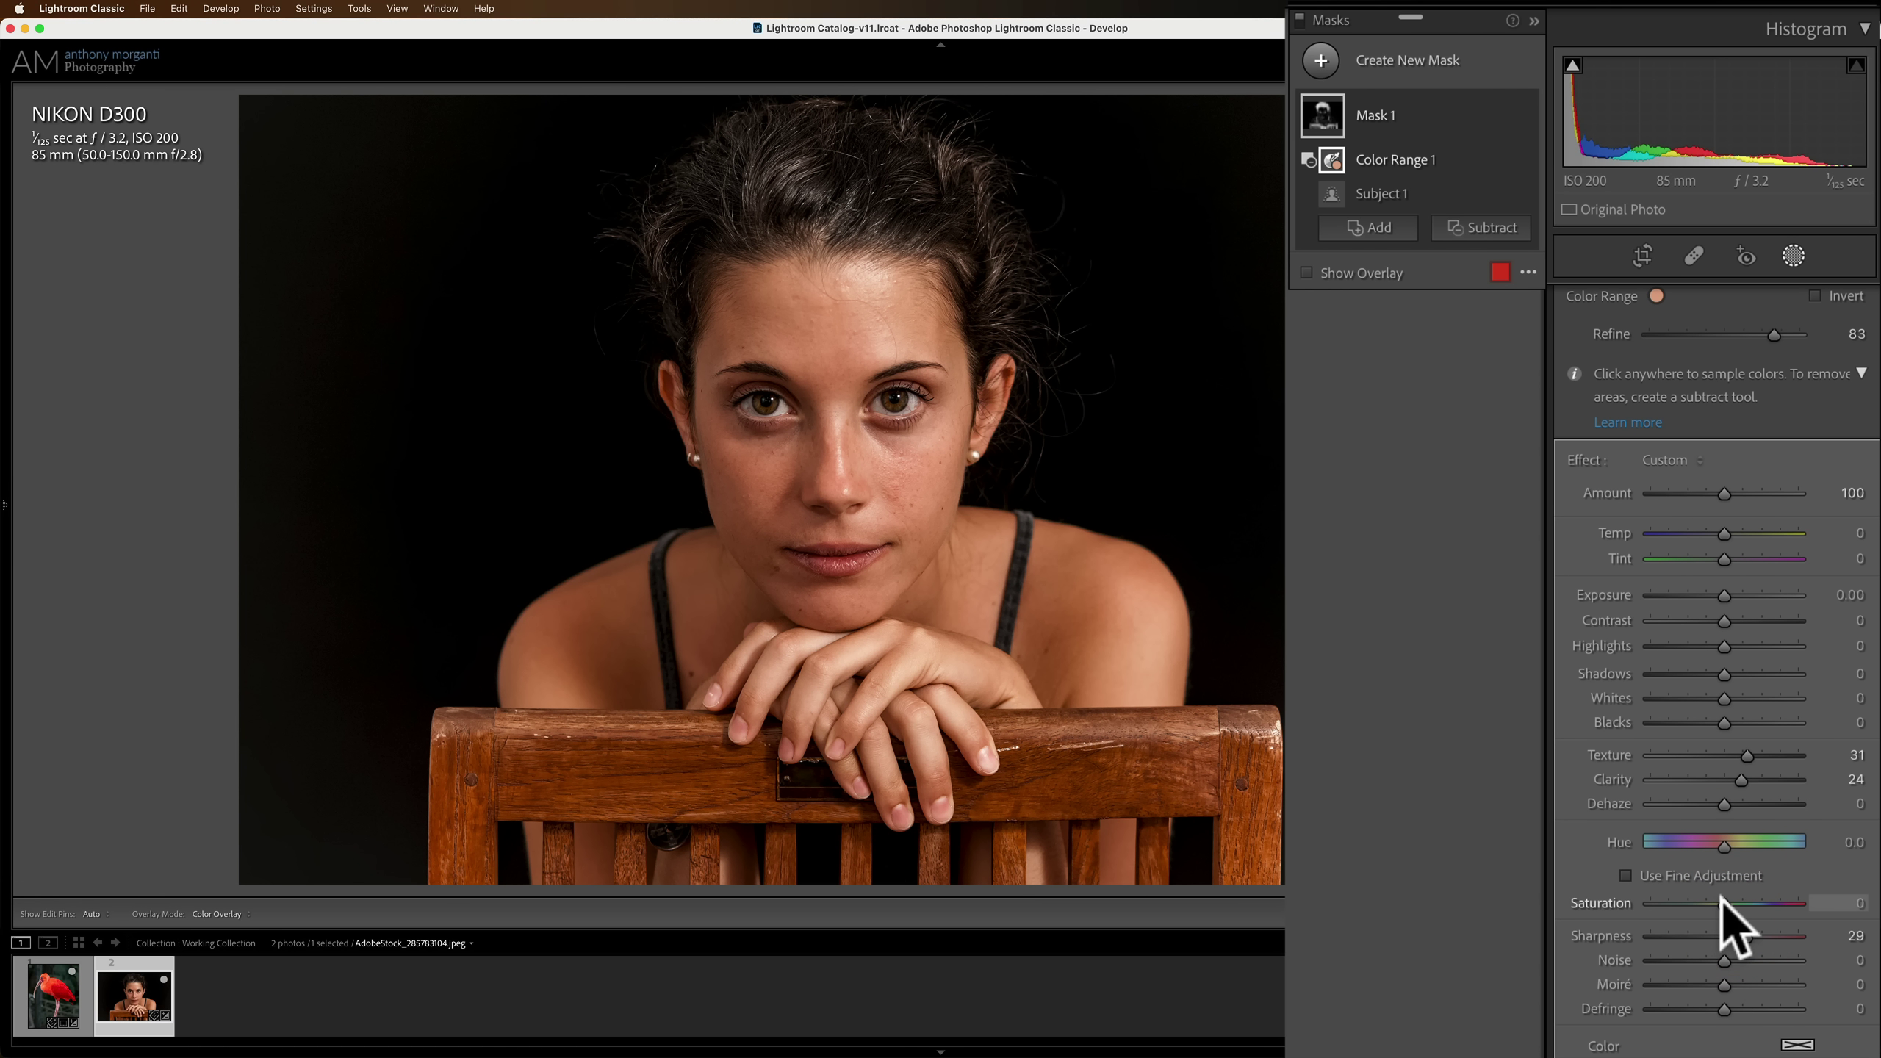
drag(1720, 902, 1740, 902)
click(1739, 905)
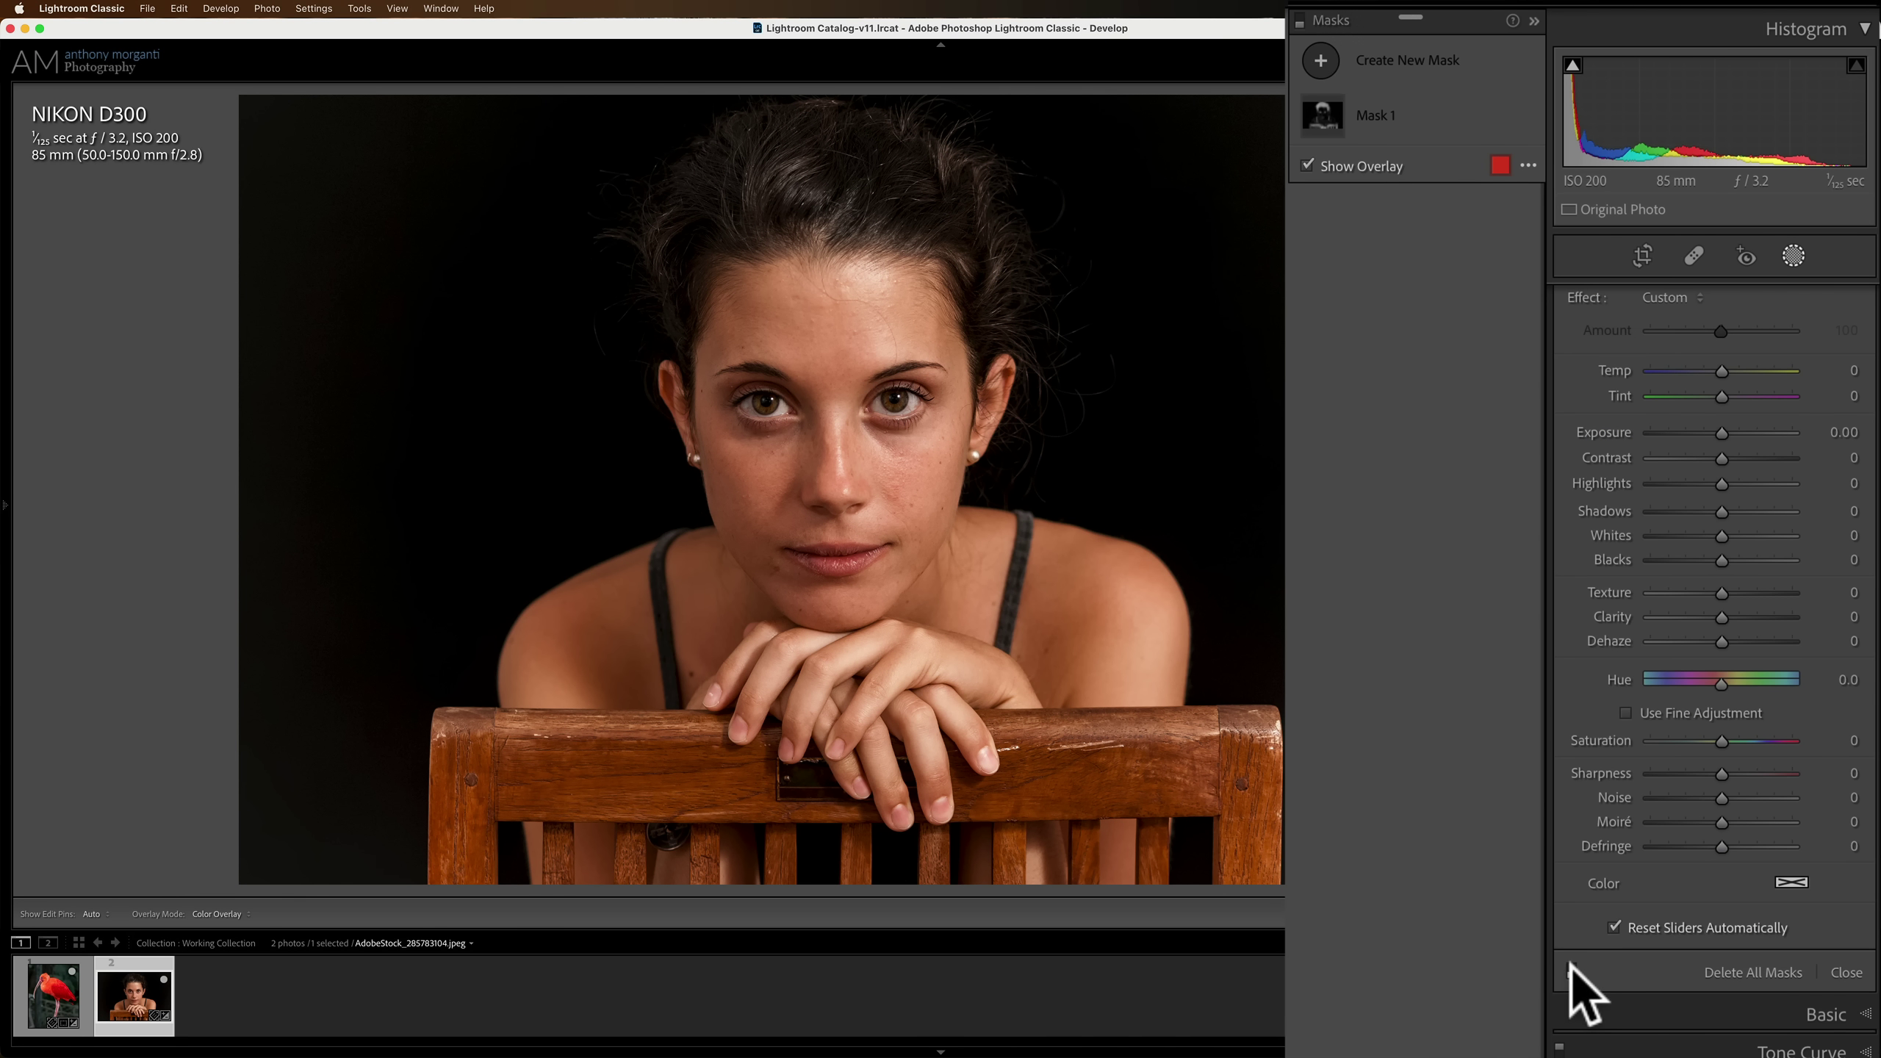
click(1570, 965)
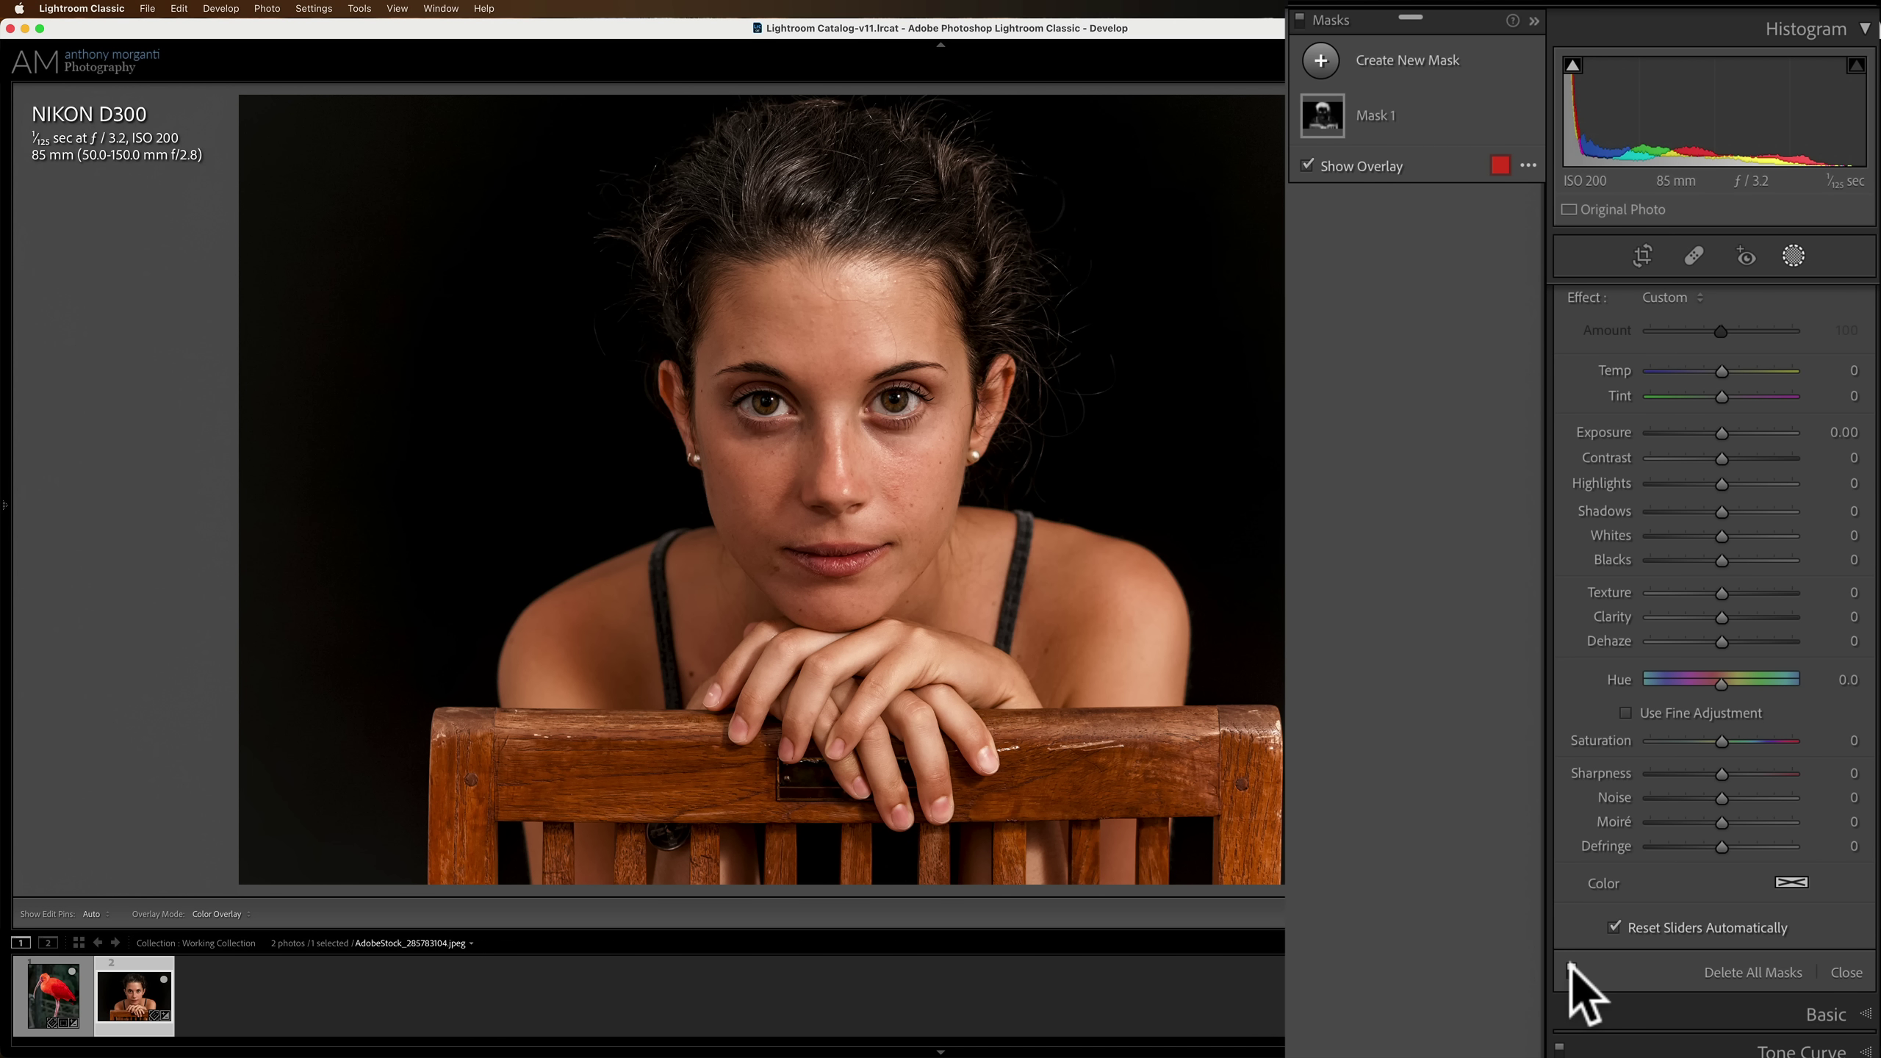
Select Mask 1 and create its inverted duplicate, Mask 1 Inverted
click(1436, 116)
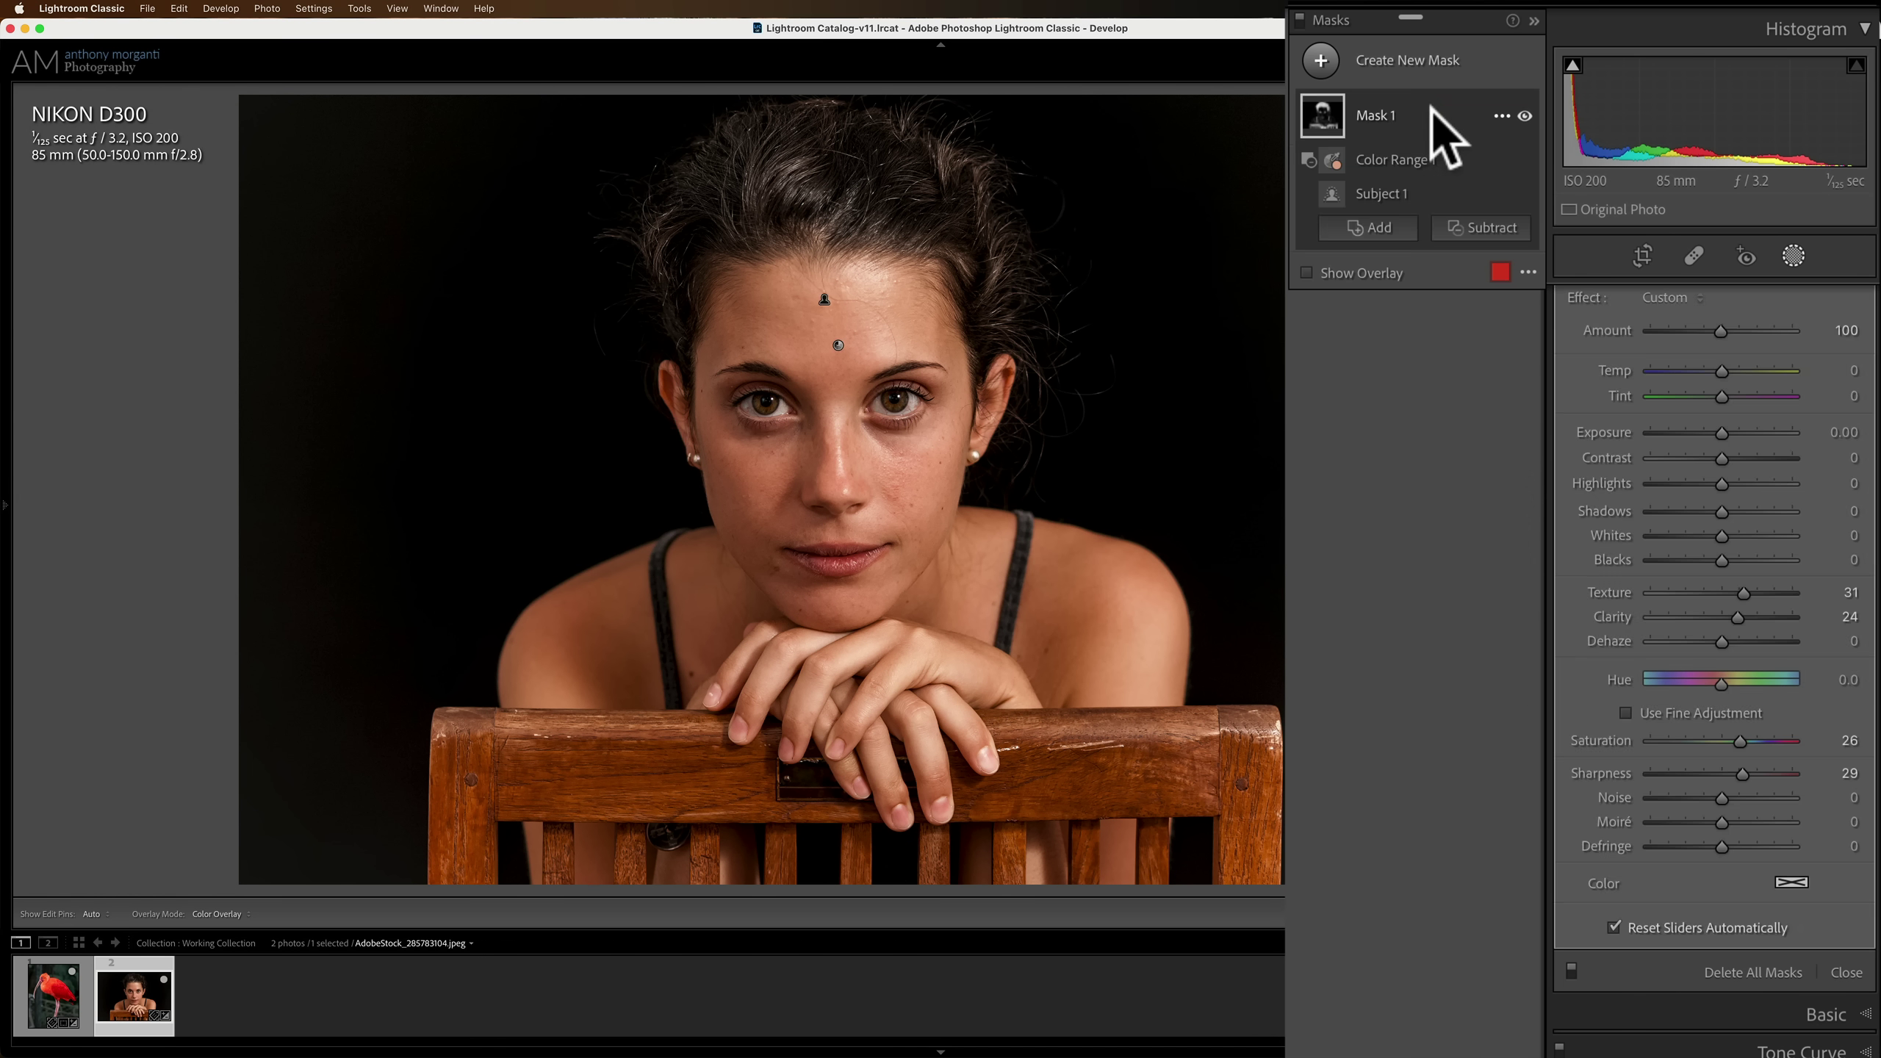
click(1500, 116)
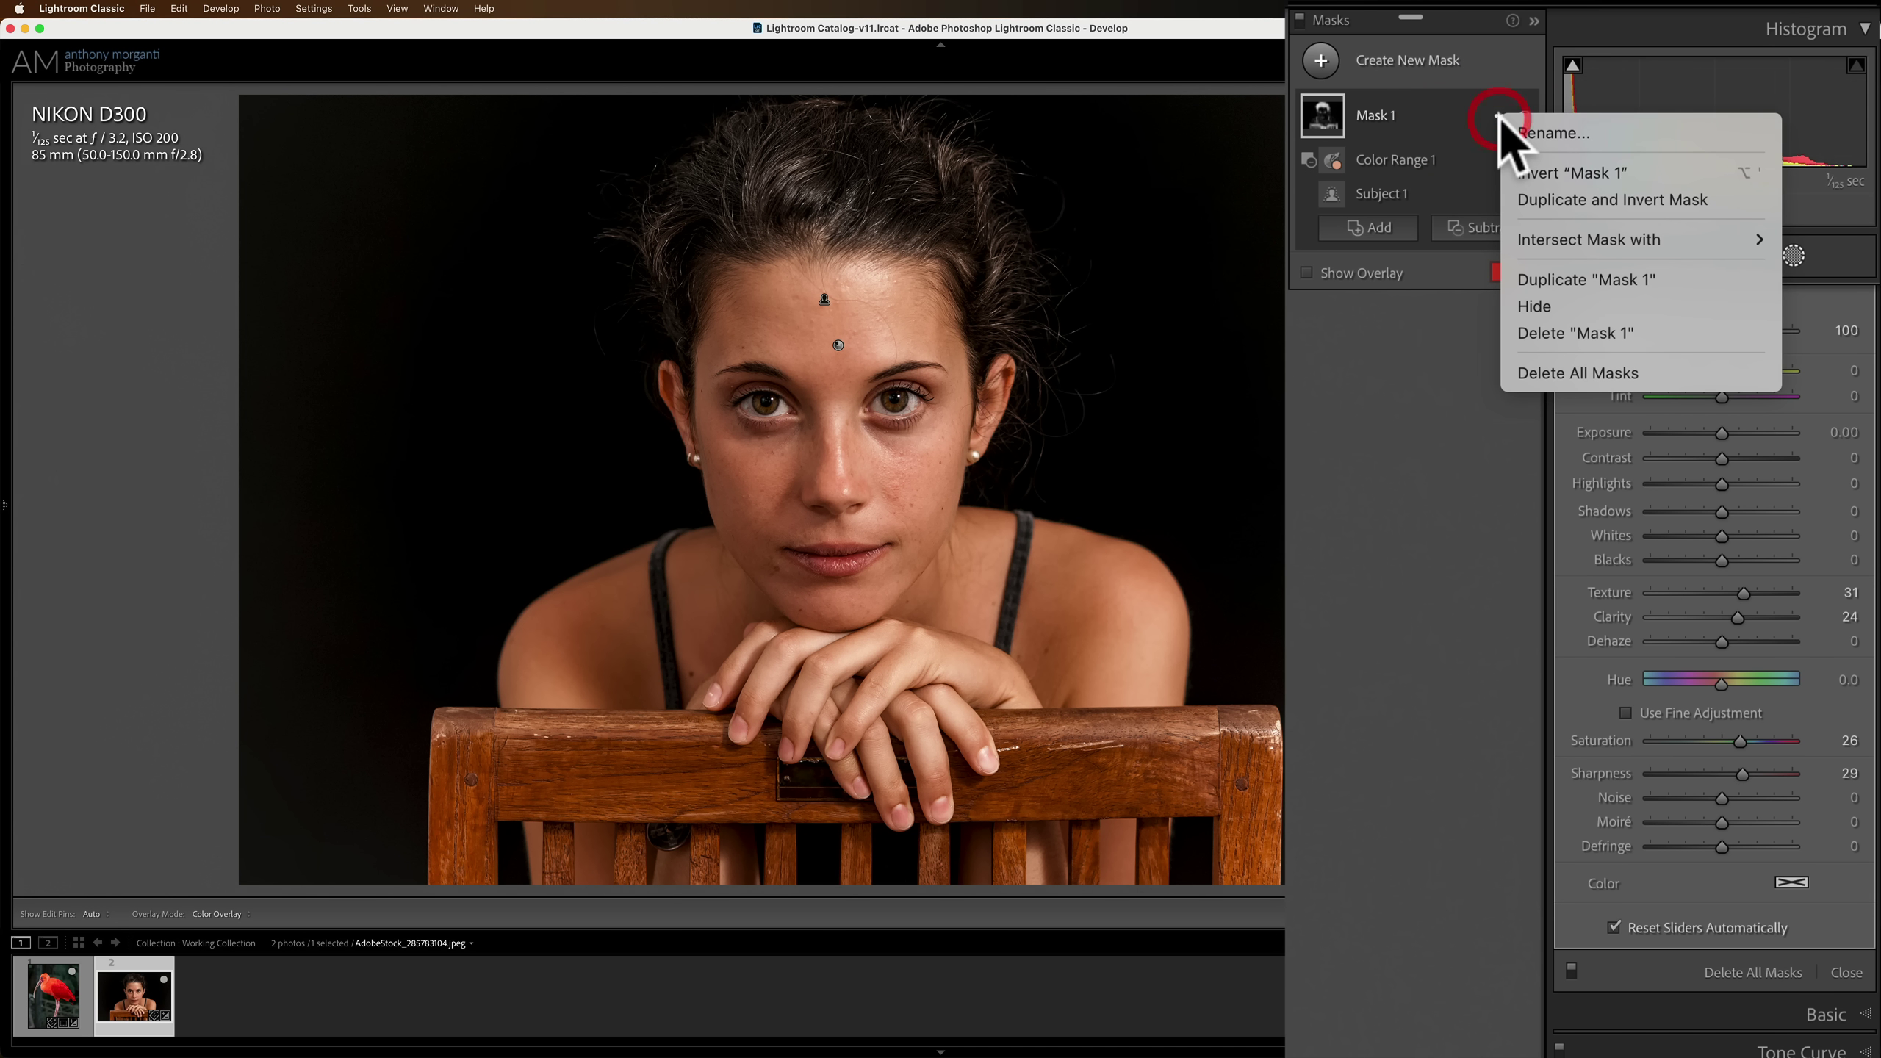
click(1531, 199)
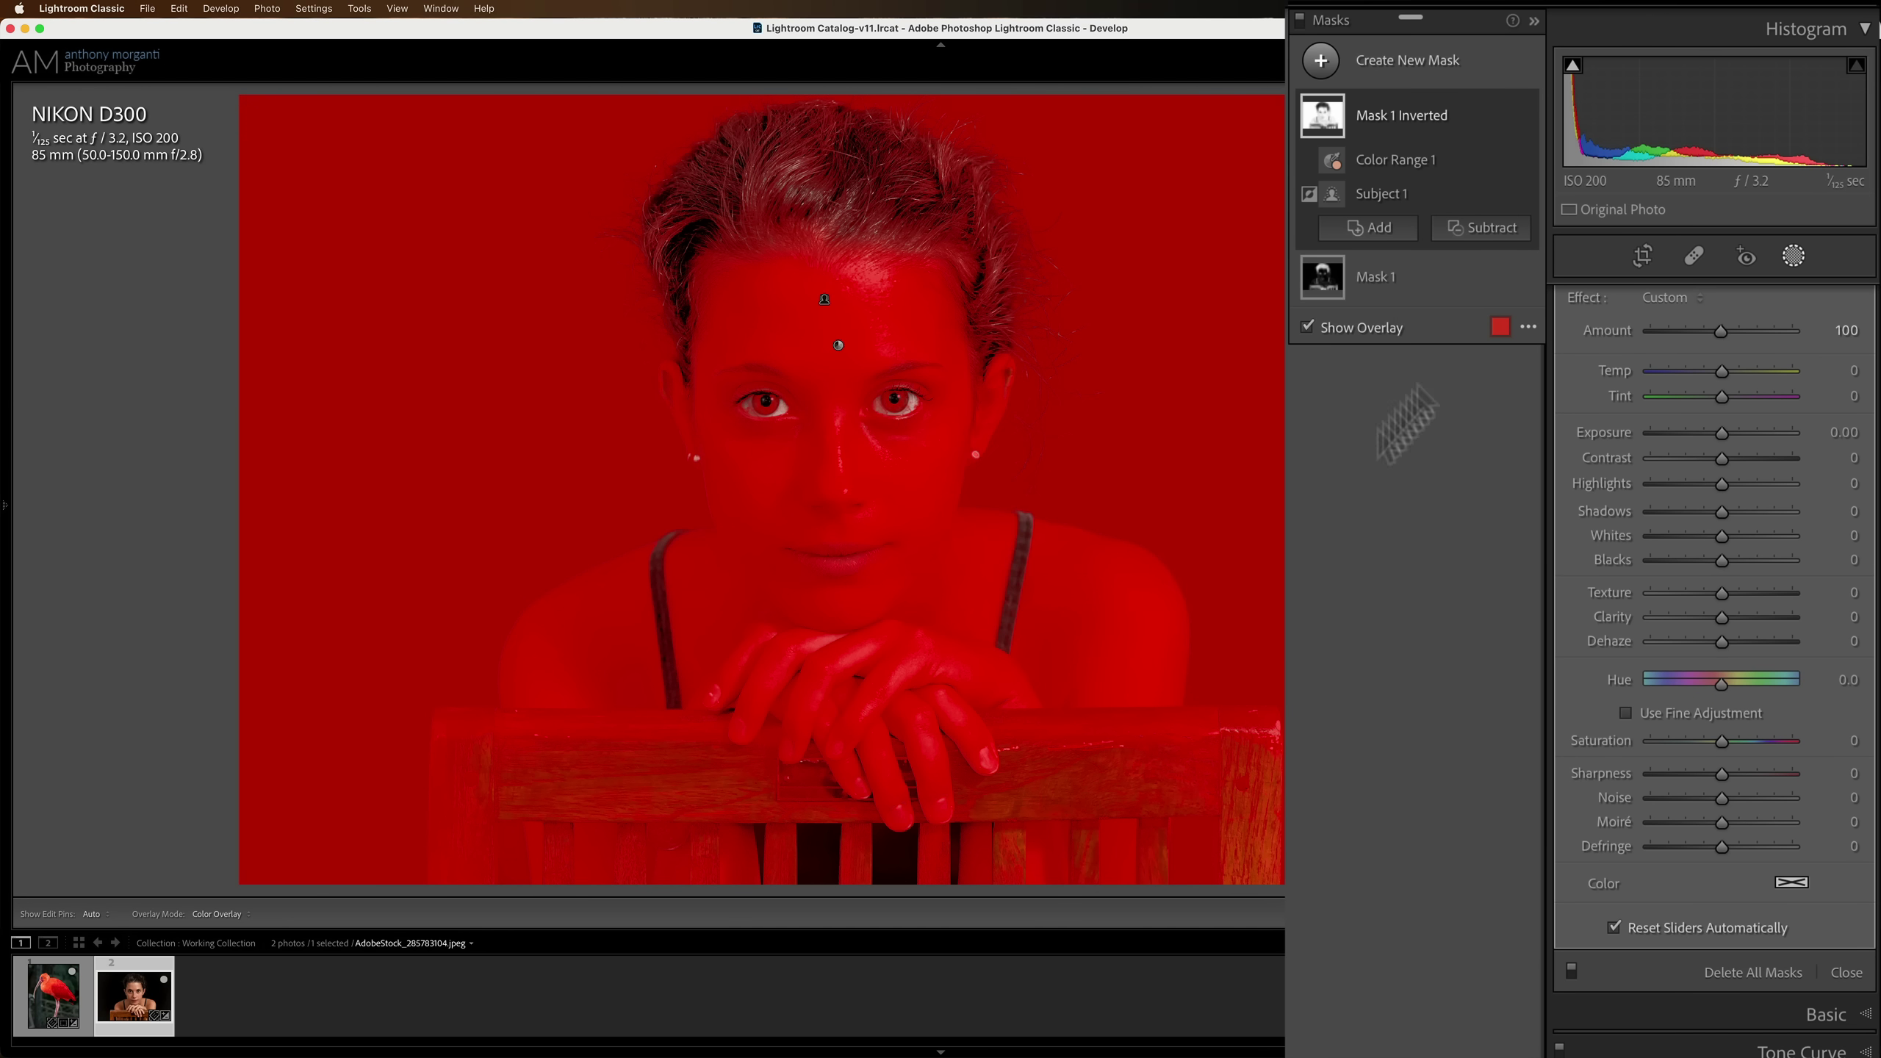
Select Mask 1 Inverted and lower its Refine to 15 so it covers the skin
mouse_move(1437, 175)
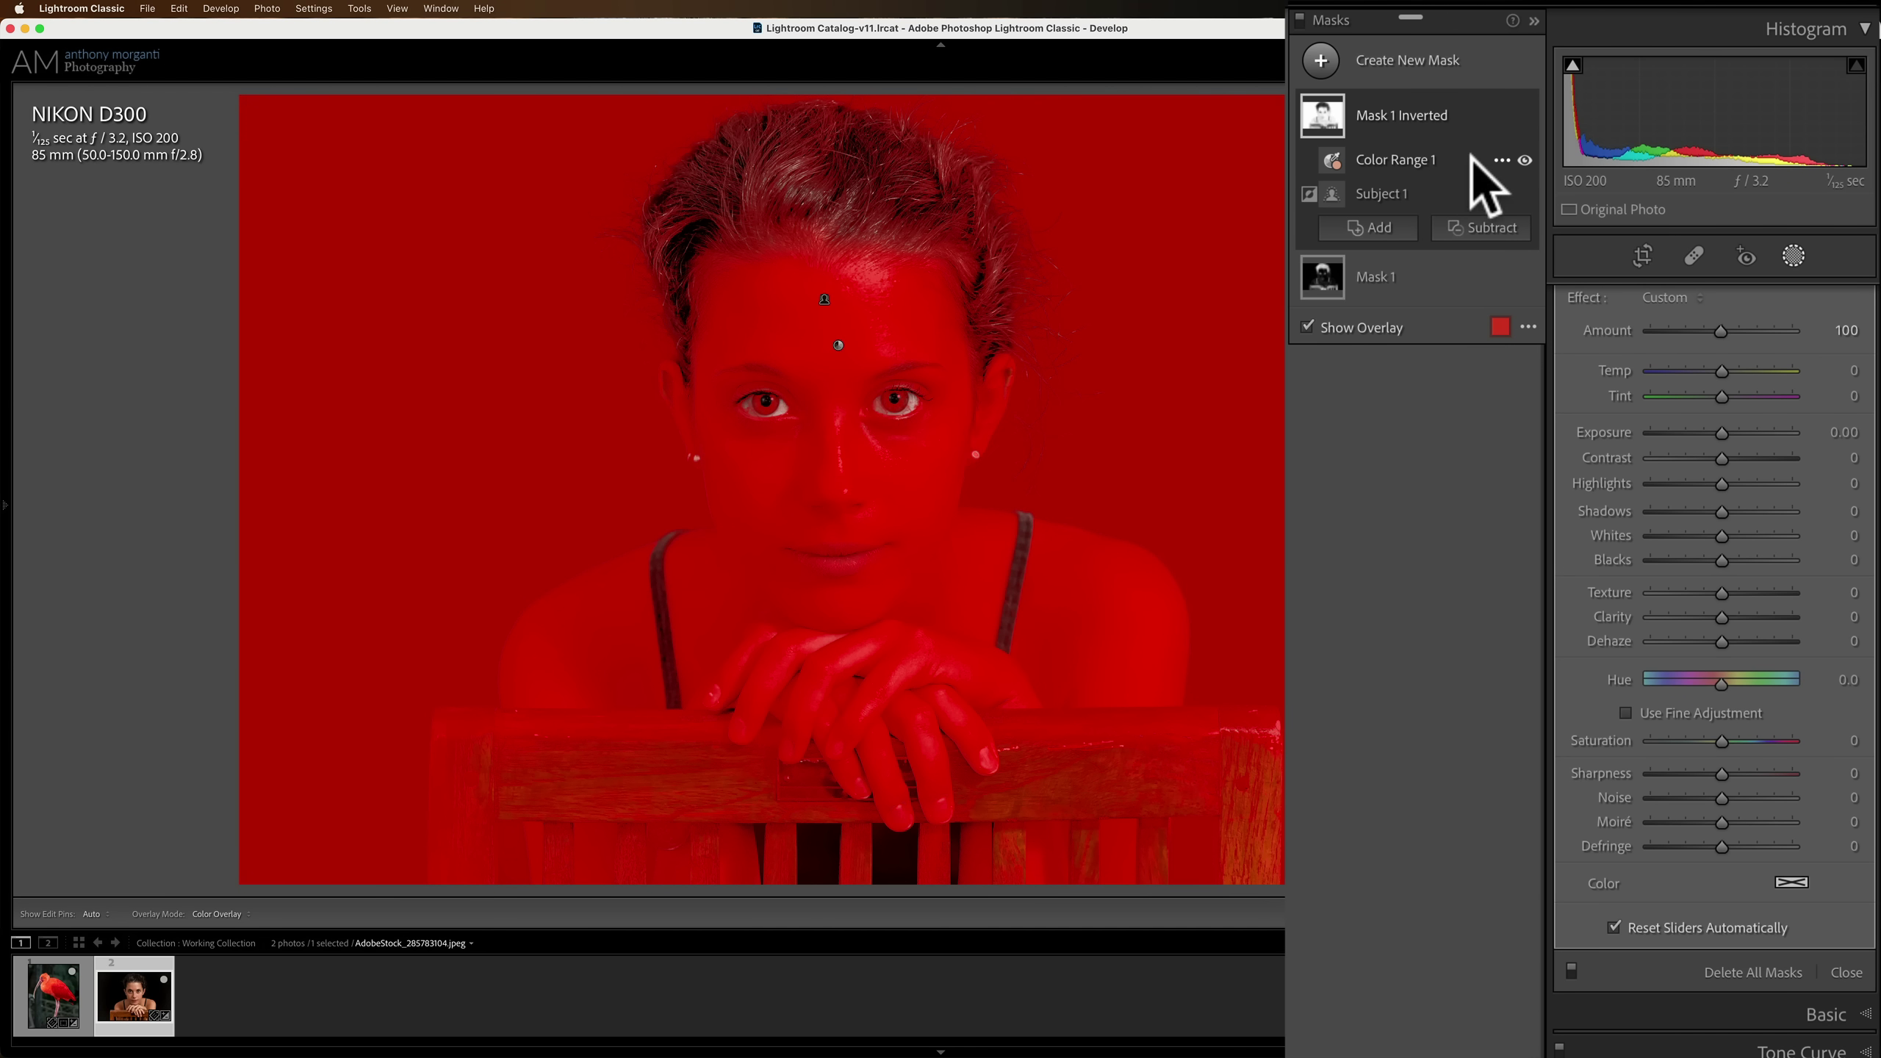
click(1501, 159)
click(1437, 155)
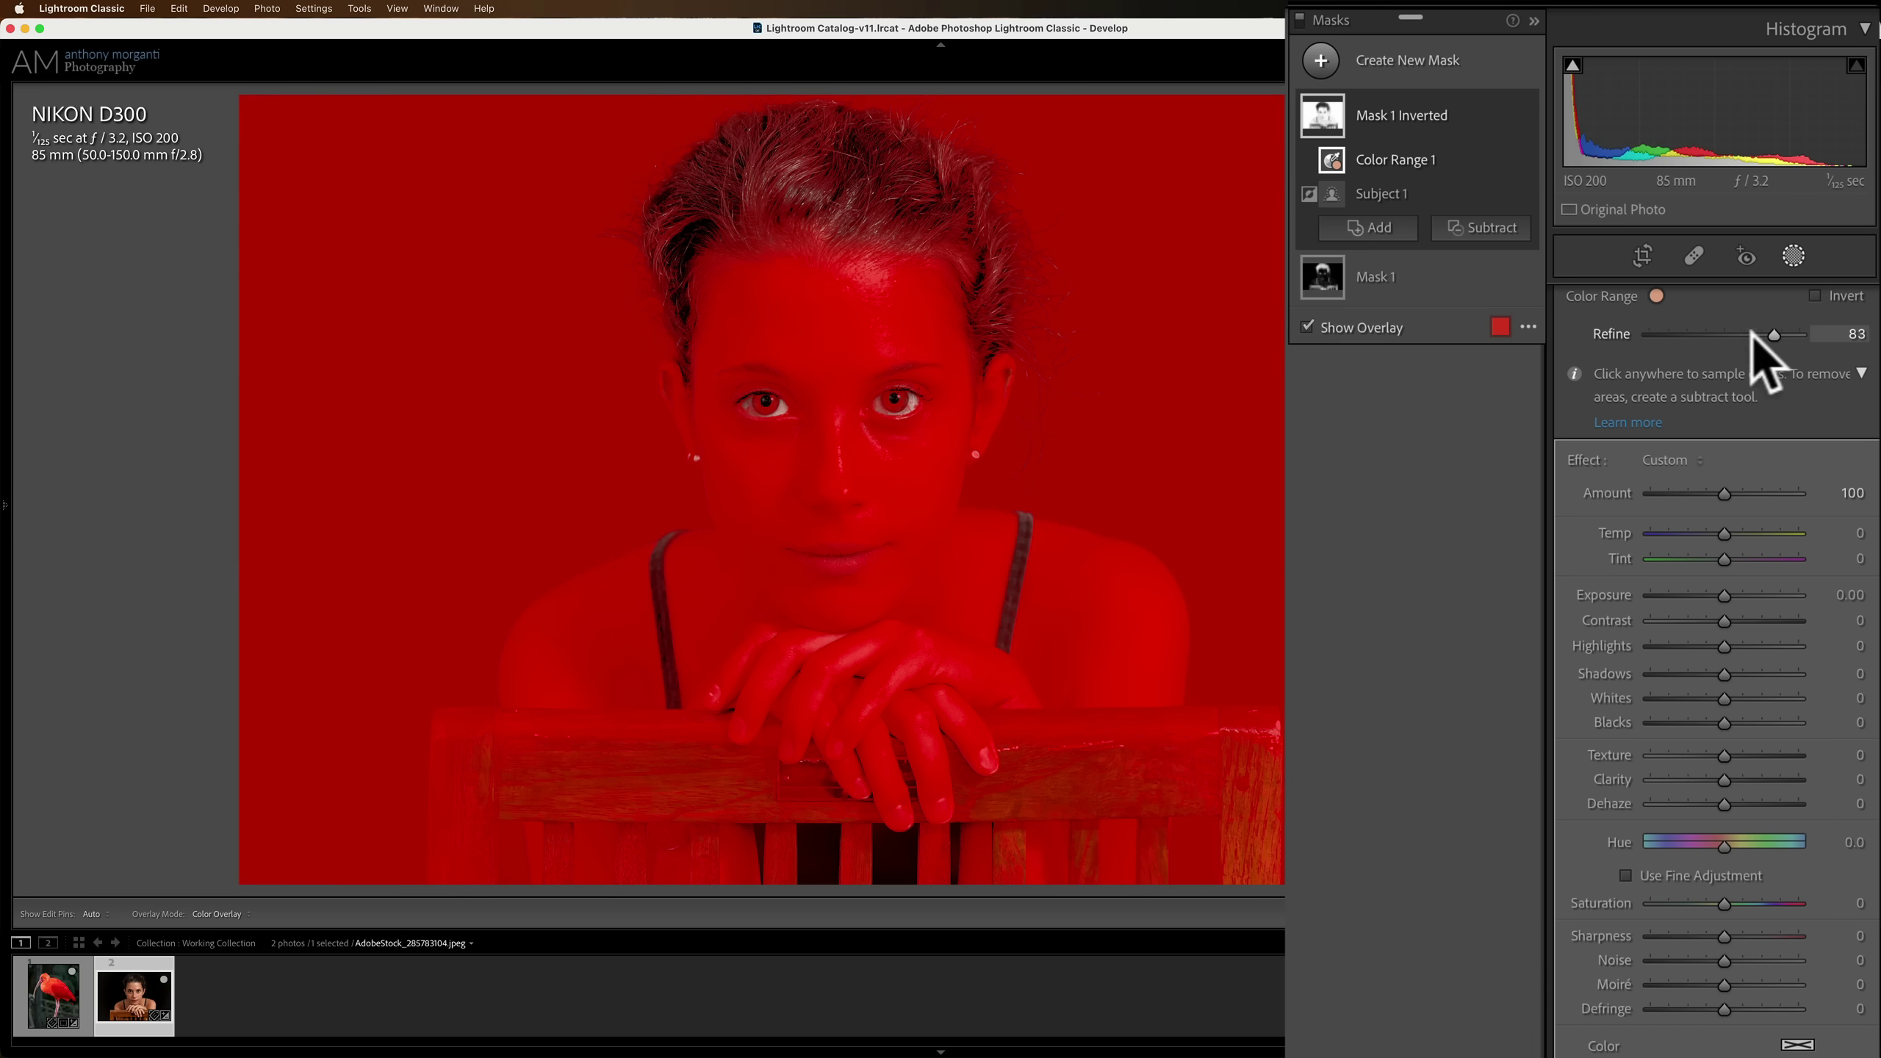
drag(1774, 334, 1669, 334)
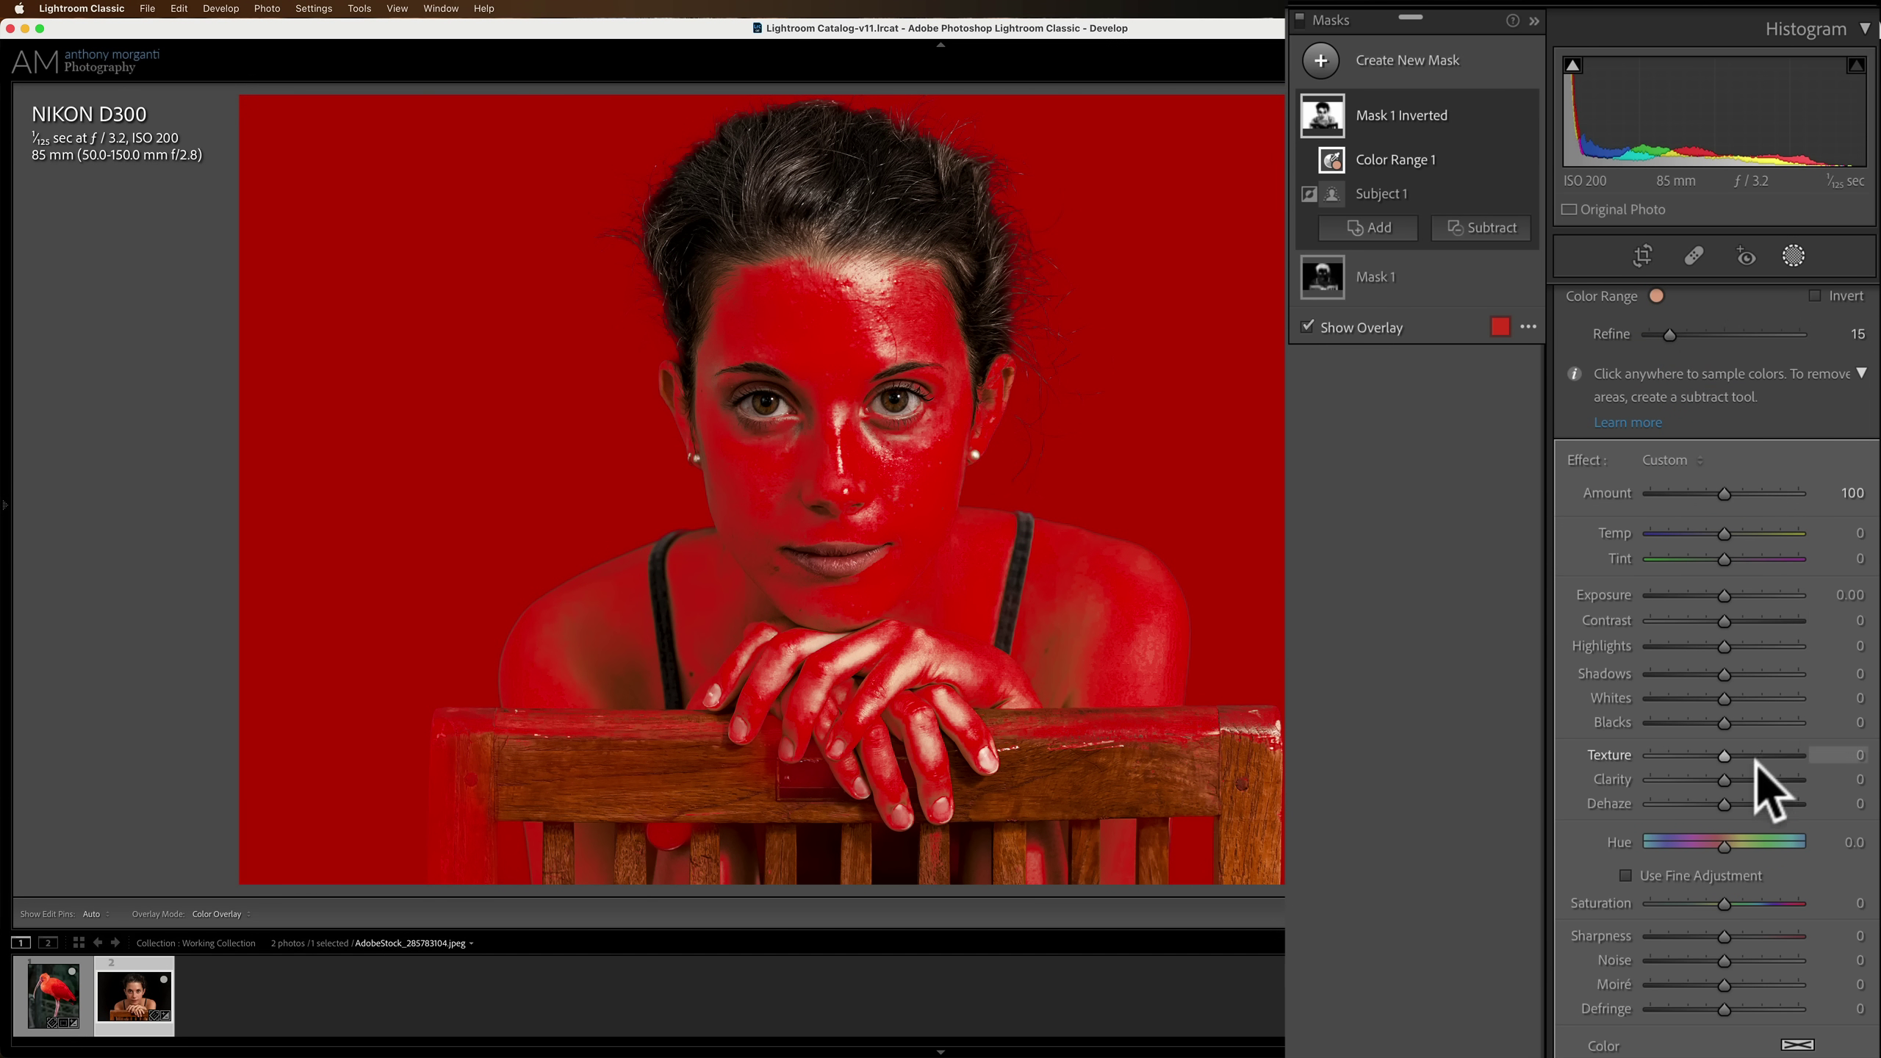
Soften the skin with Texture −18, Clarity −26 and Saturation 20
key(o)
drag(1726, 777, 1650, 777)
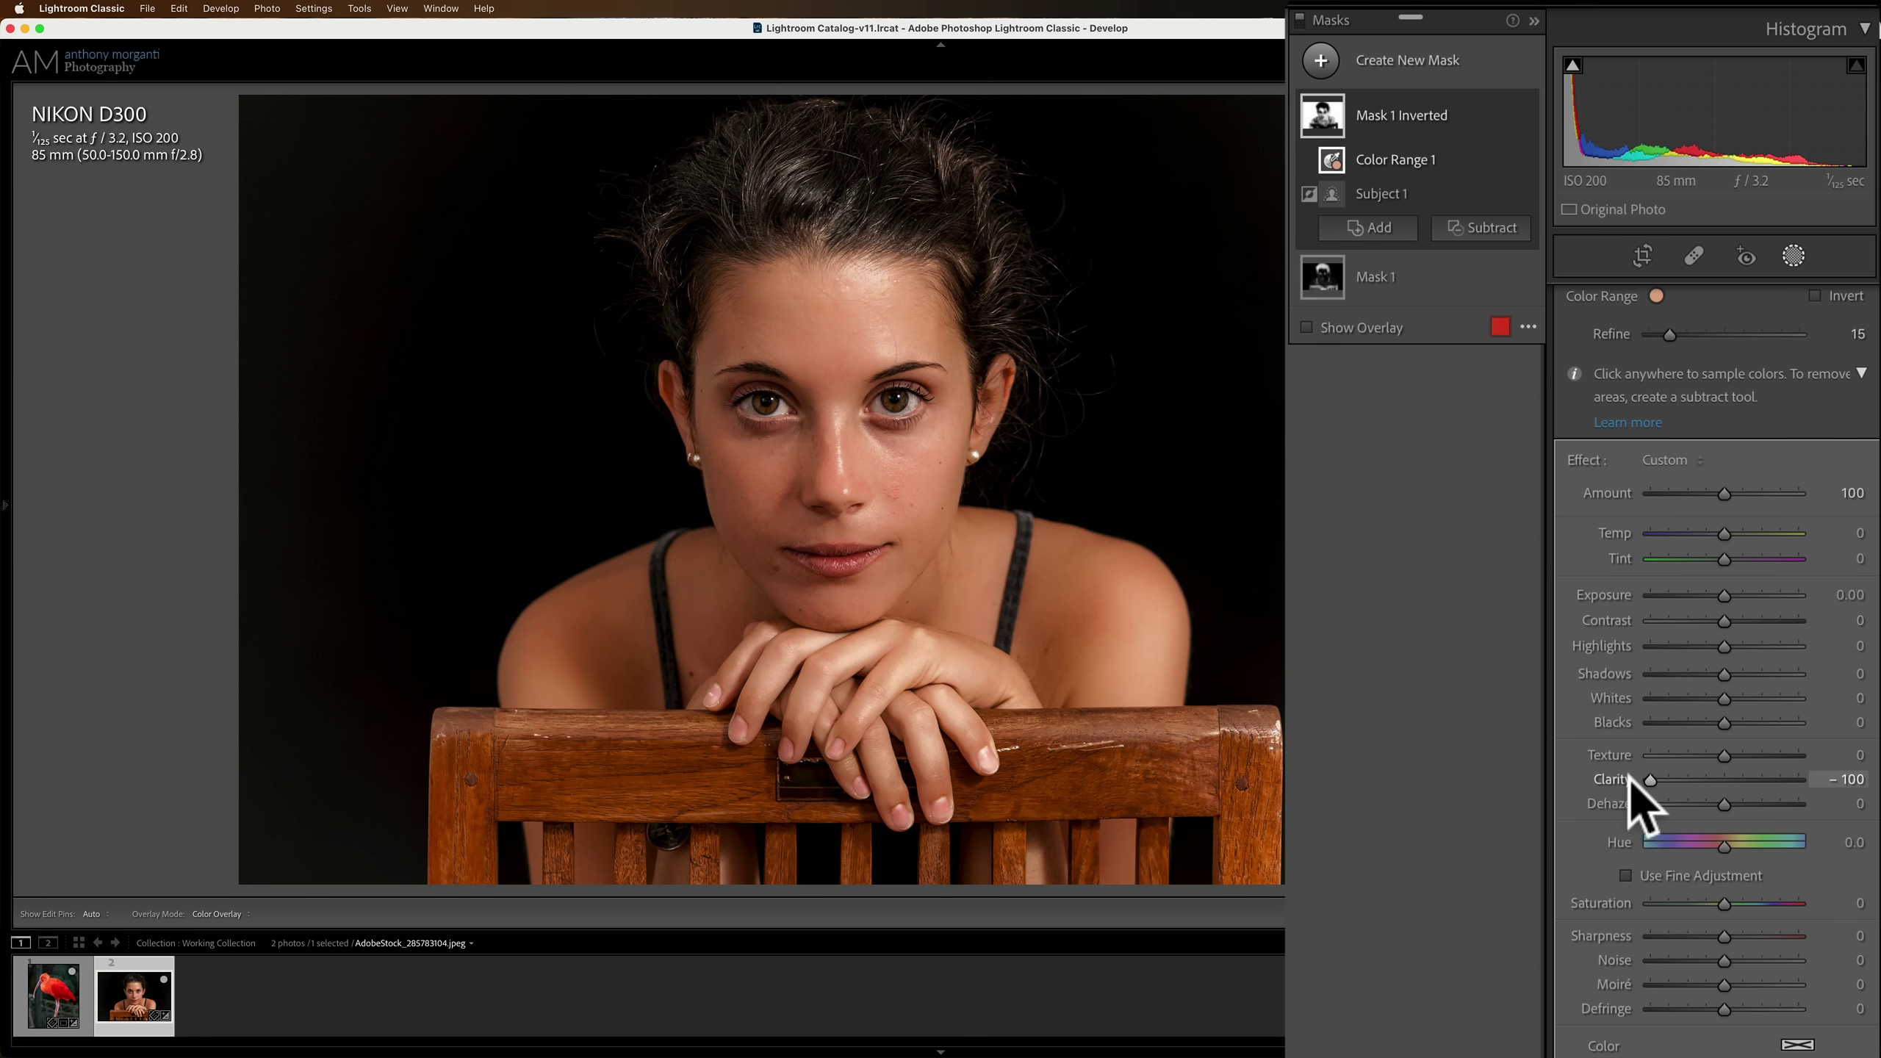
click(1689, 779)
mouse_move(1723, 756)
mouse_down()
mouse_move(1672, 780)
mouse_move(1701, 756)
mouse_up()
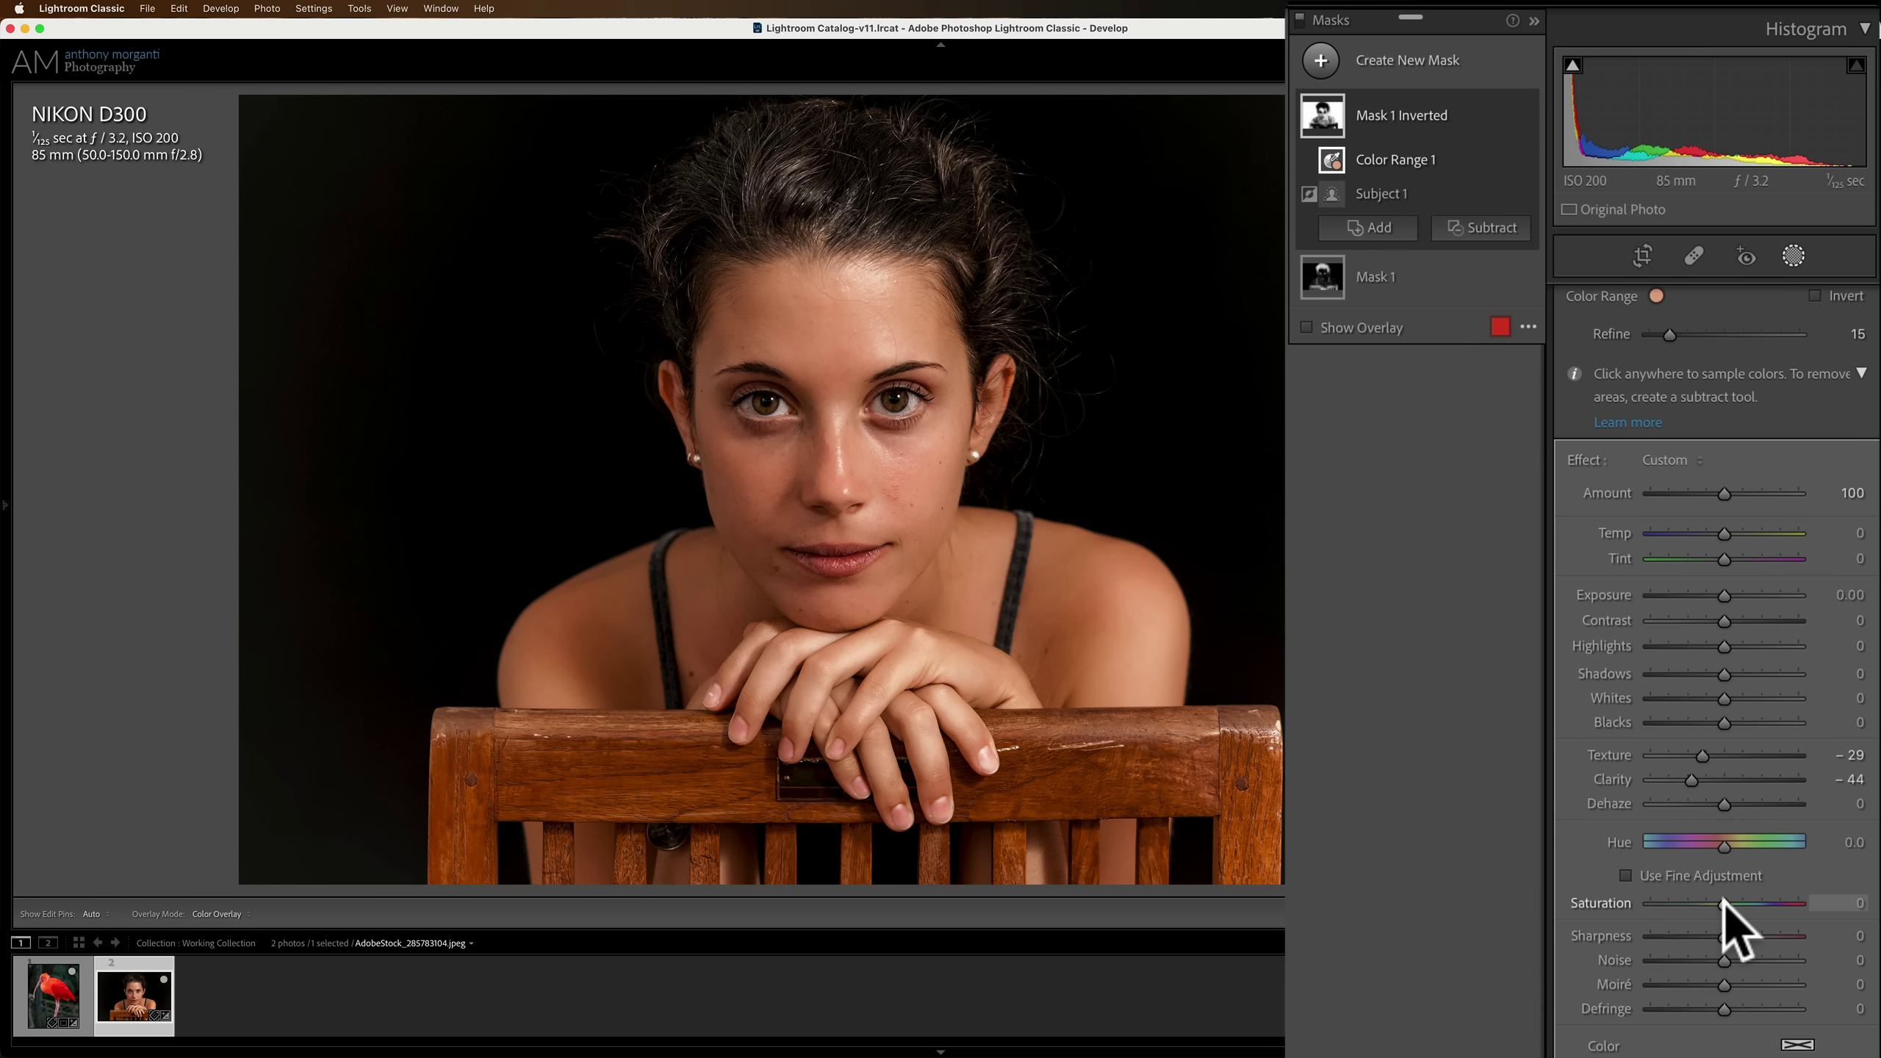
drag(1723, 902, 1738, 902)
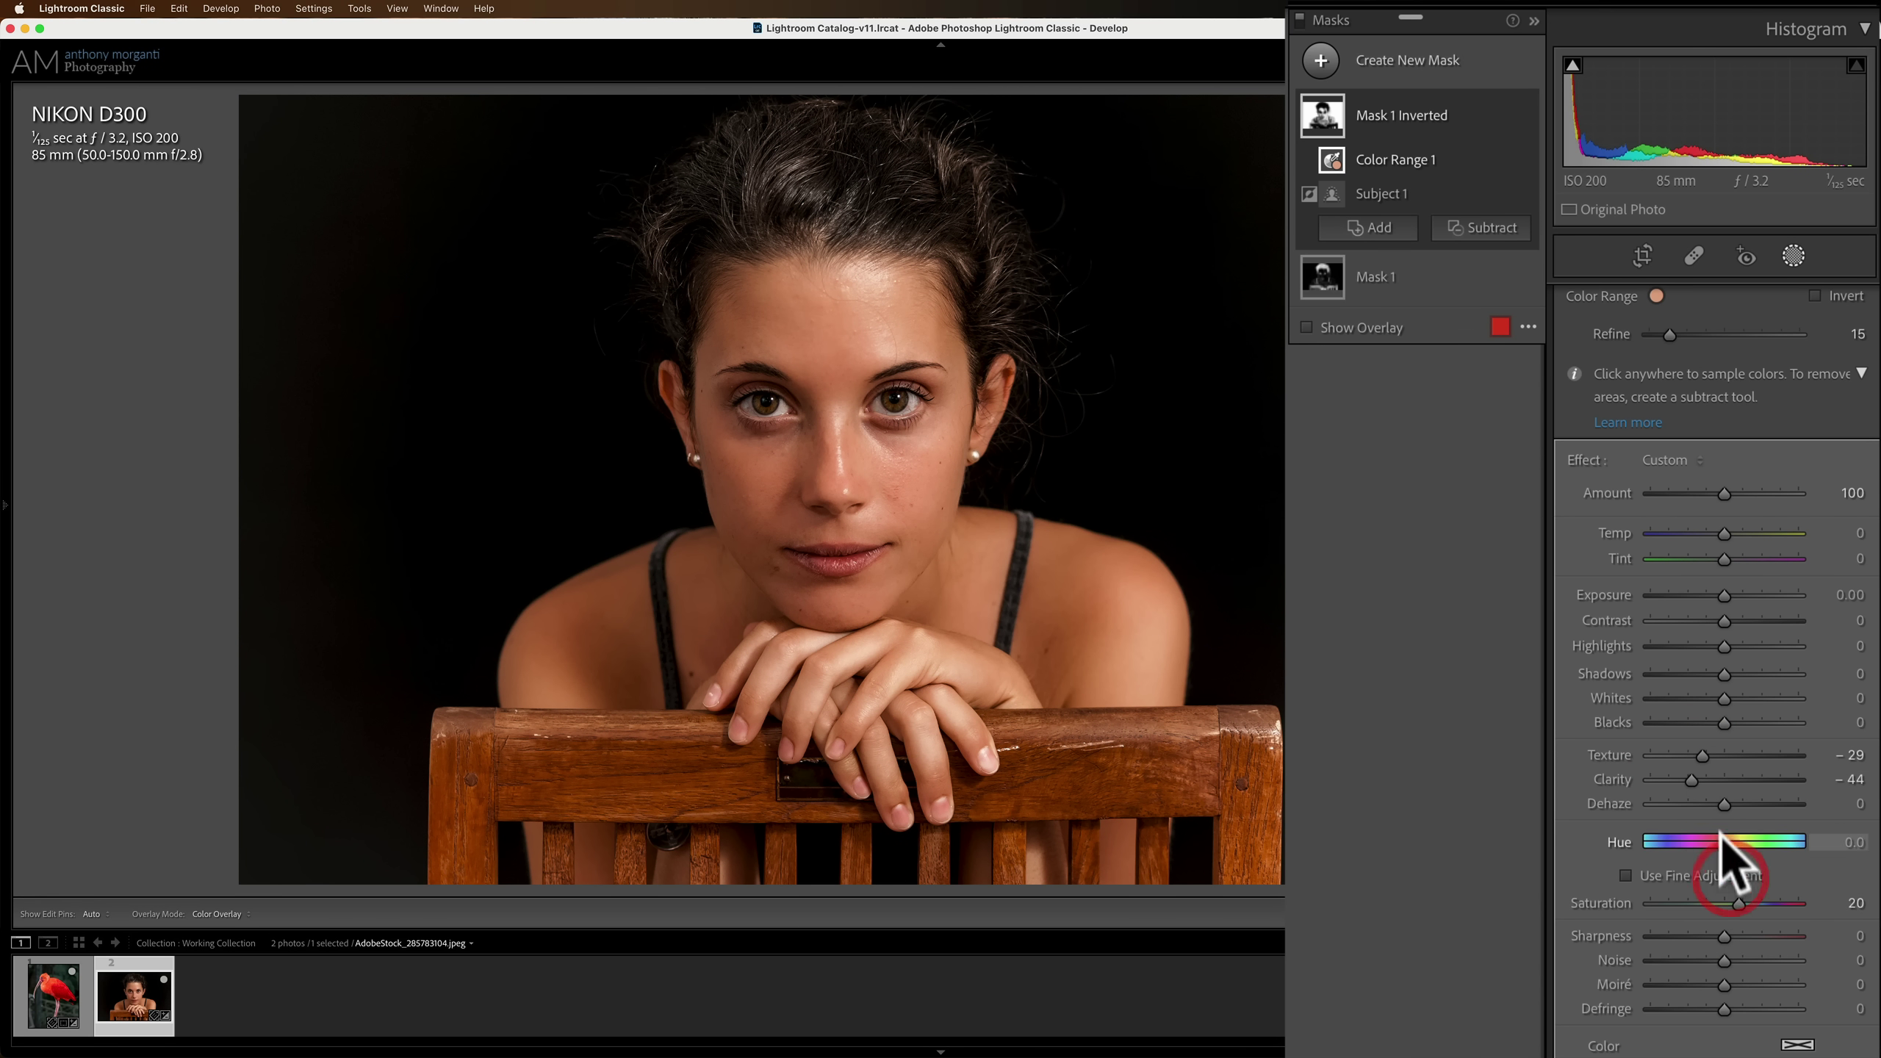
drag(1687, 771, 1716, 756)
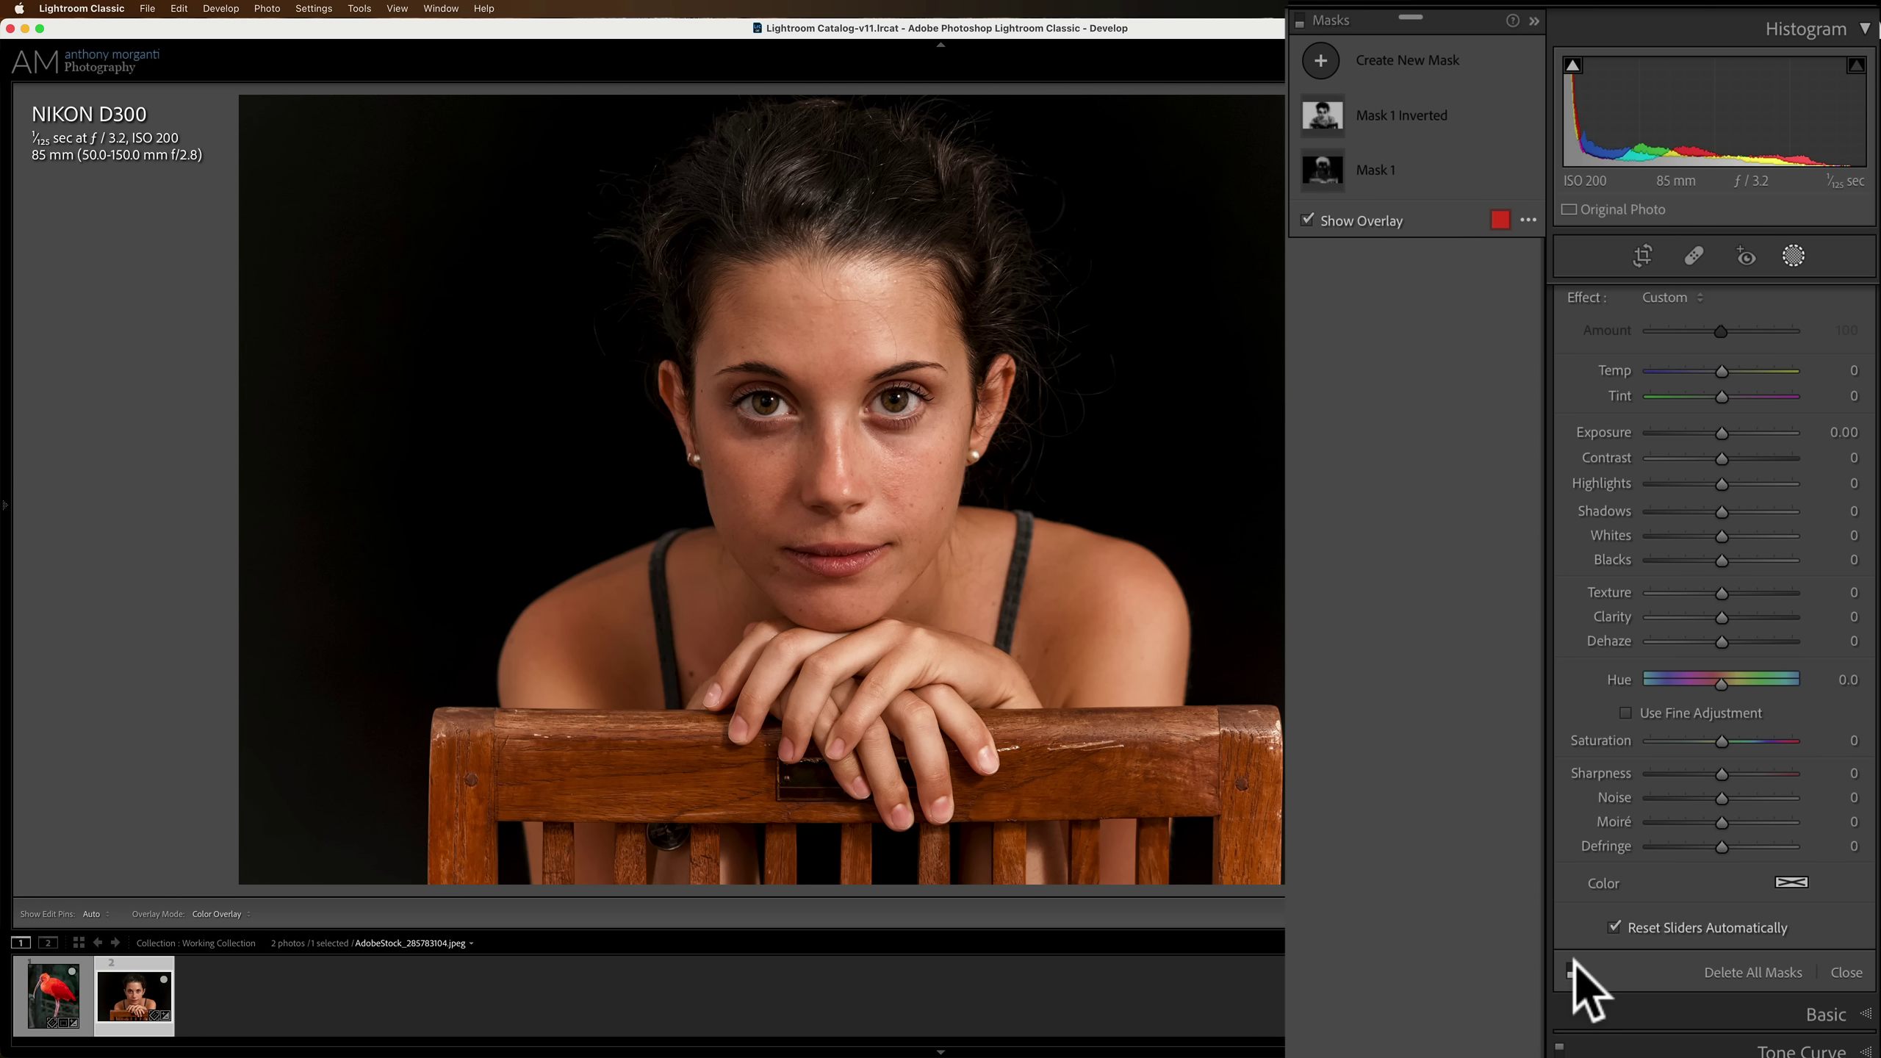
Rename 'Mask 1 Inverted' to 'Skin' and lower its Texture further to smooth the skin
click(1572, 969)
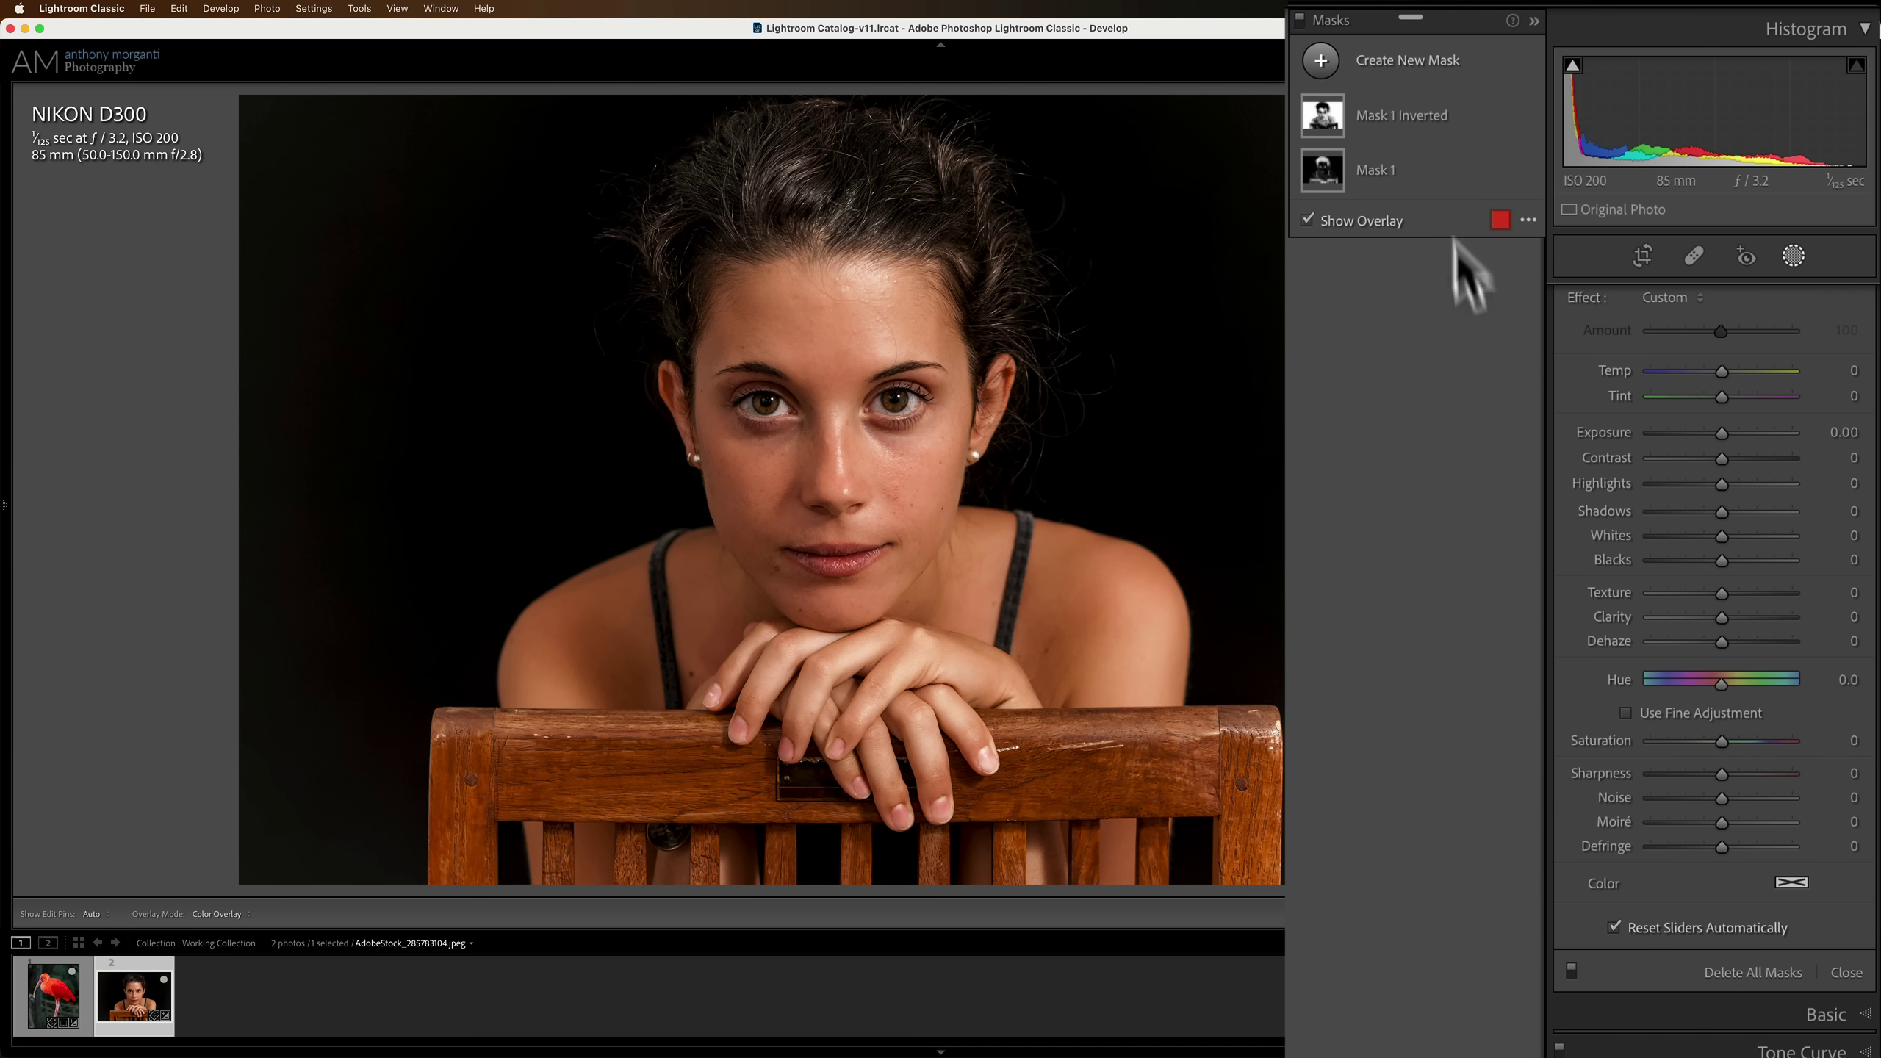
click(1448, 125)
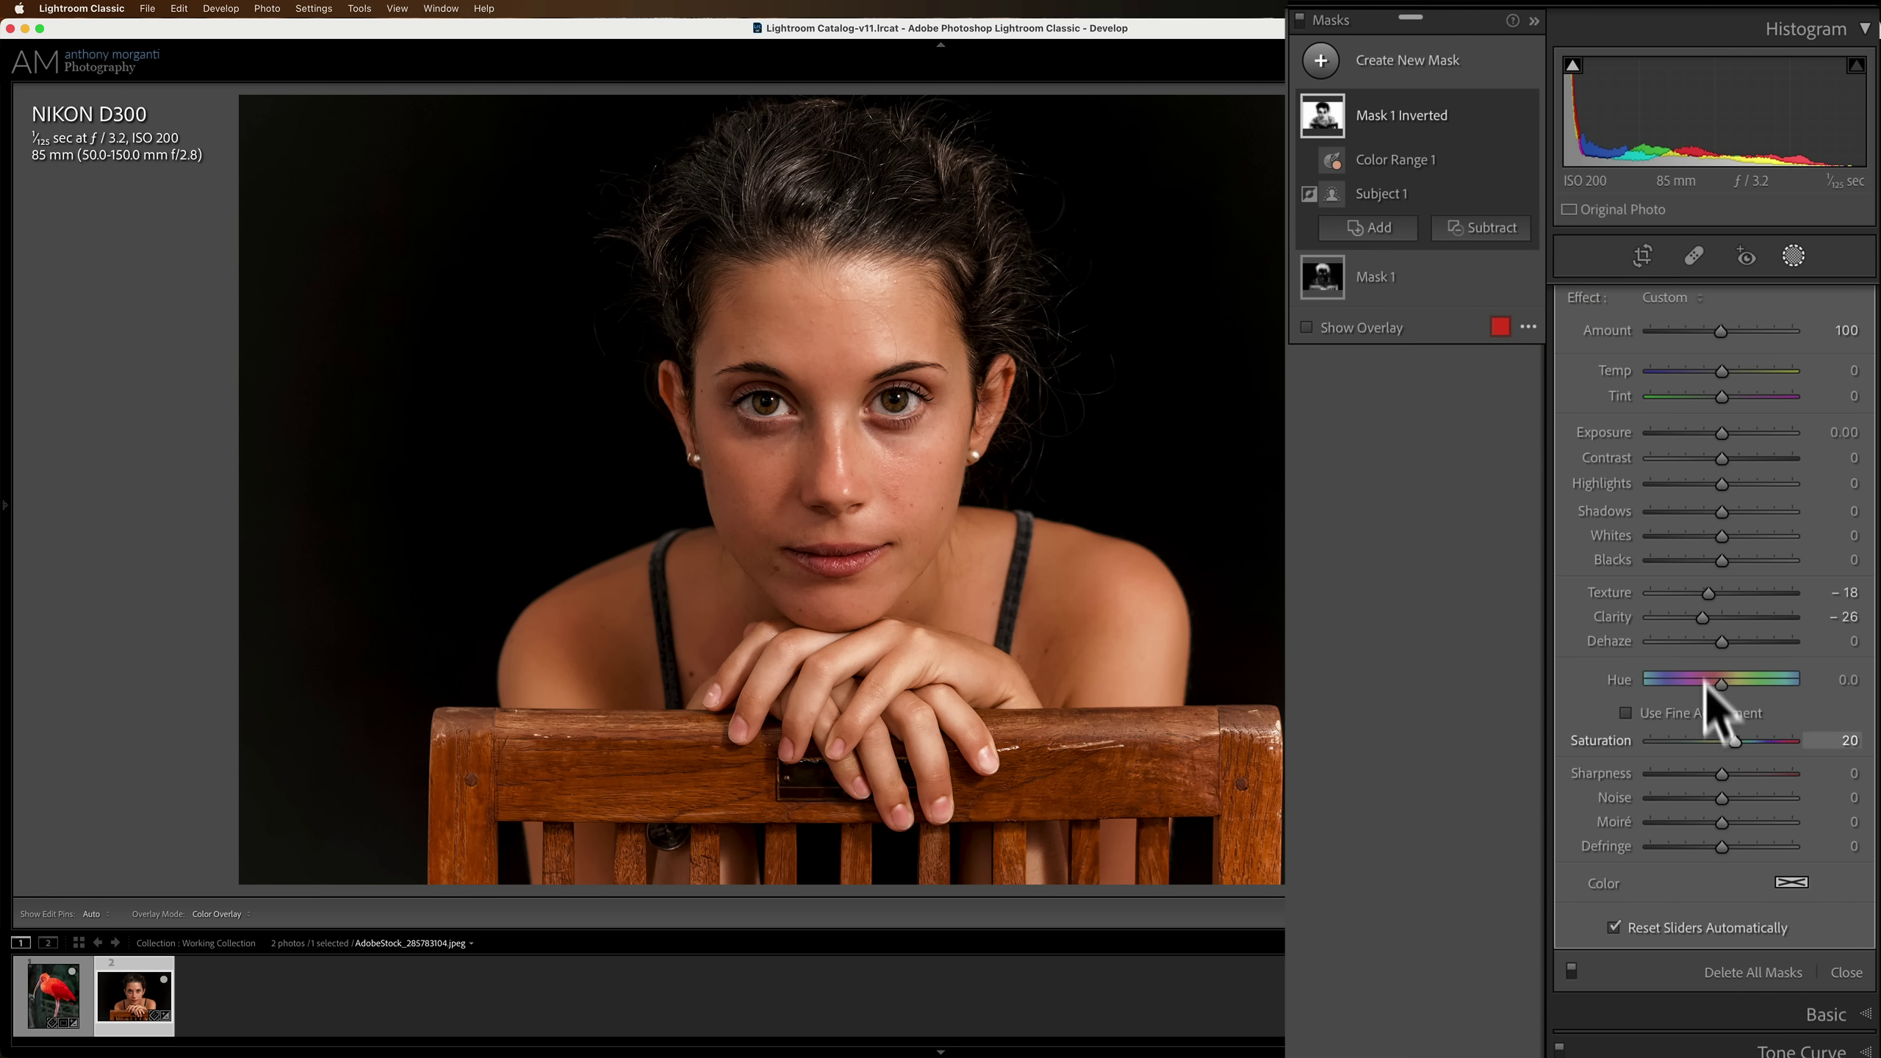
click(1408, 112)
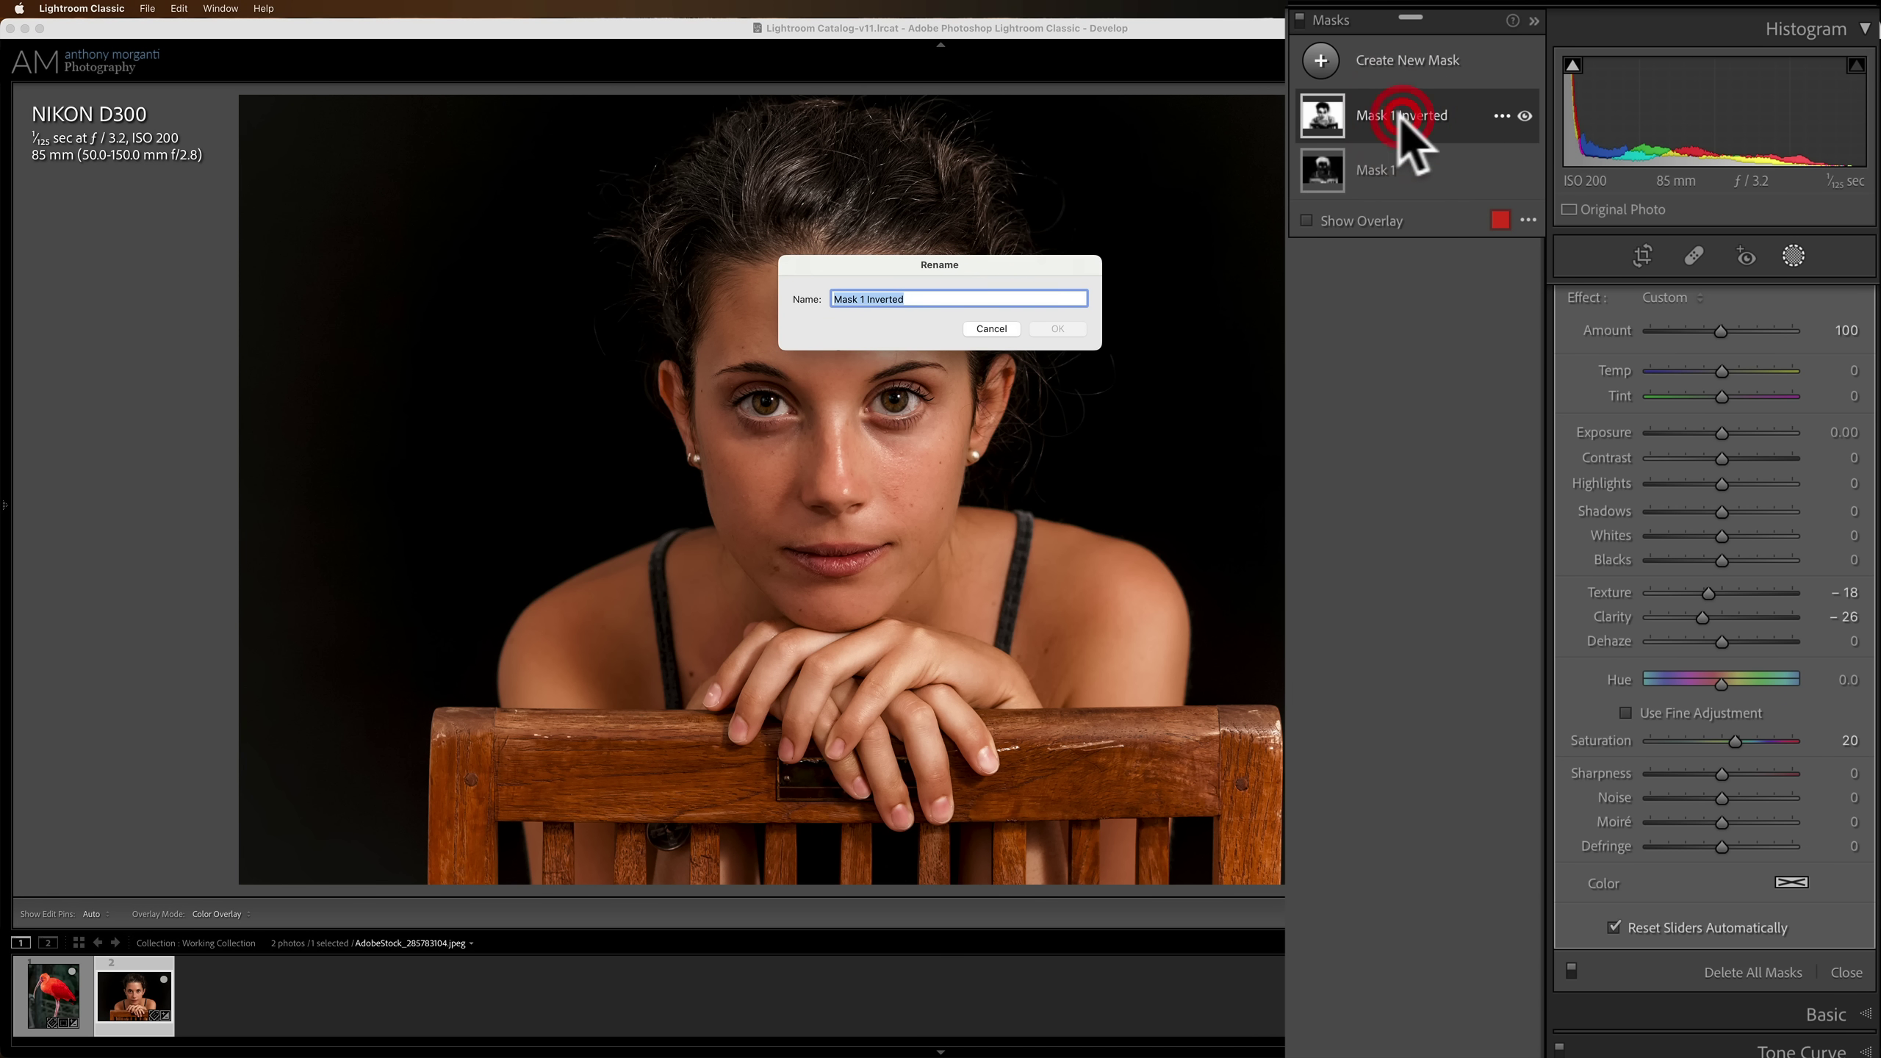
text(Skin)
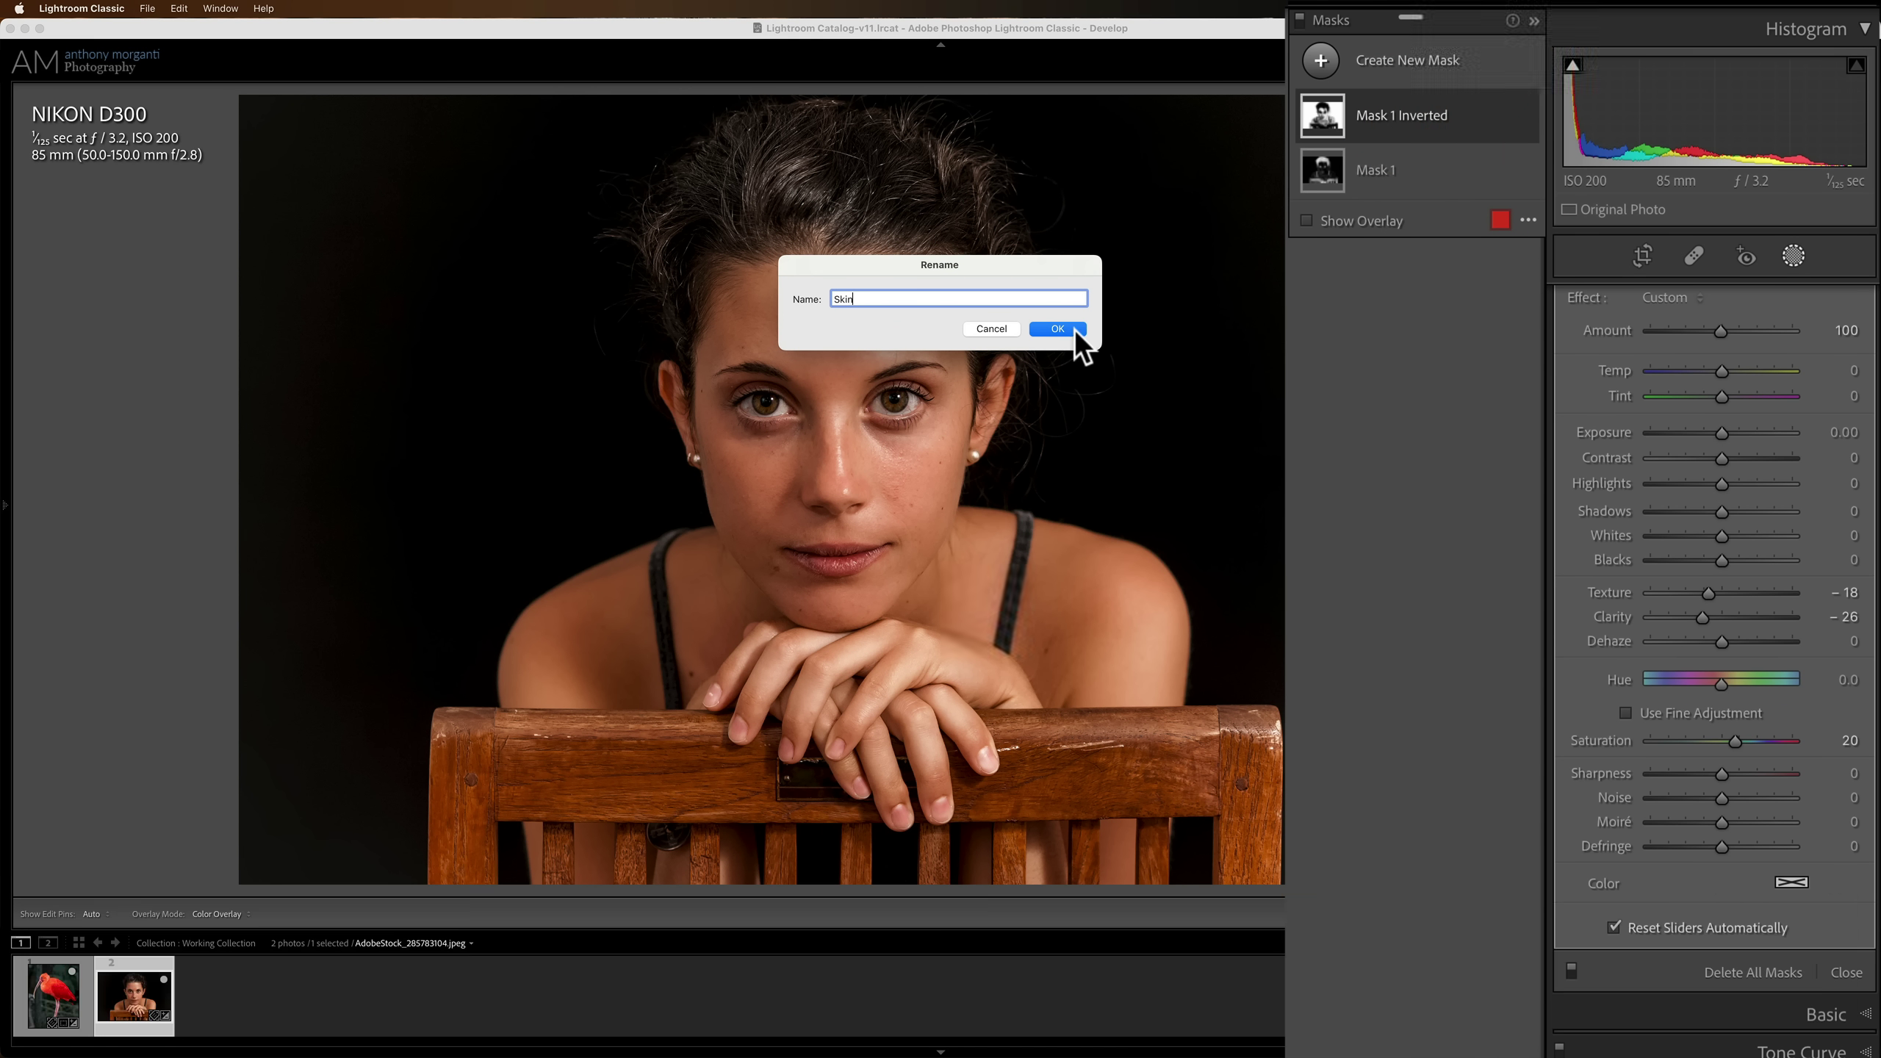
click(1066, 328)
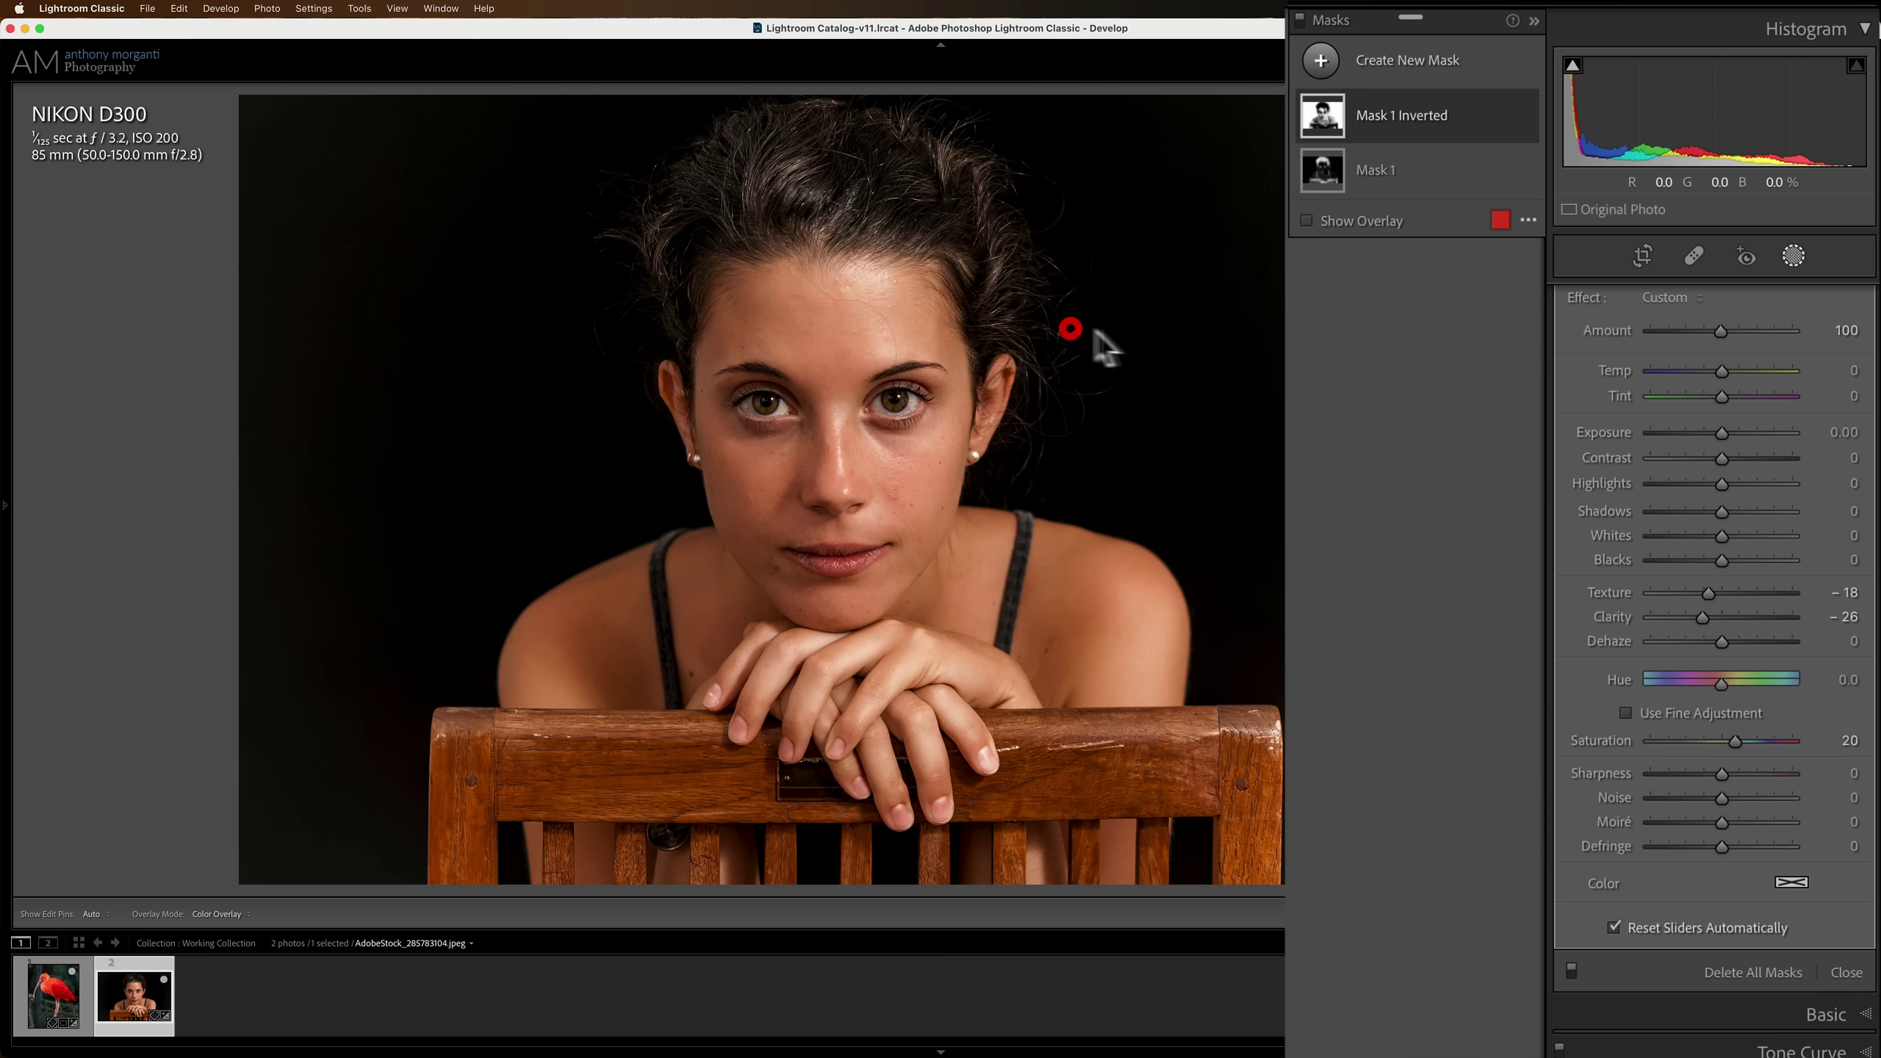
click(1368, 116)
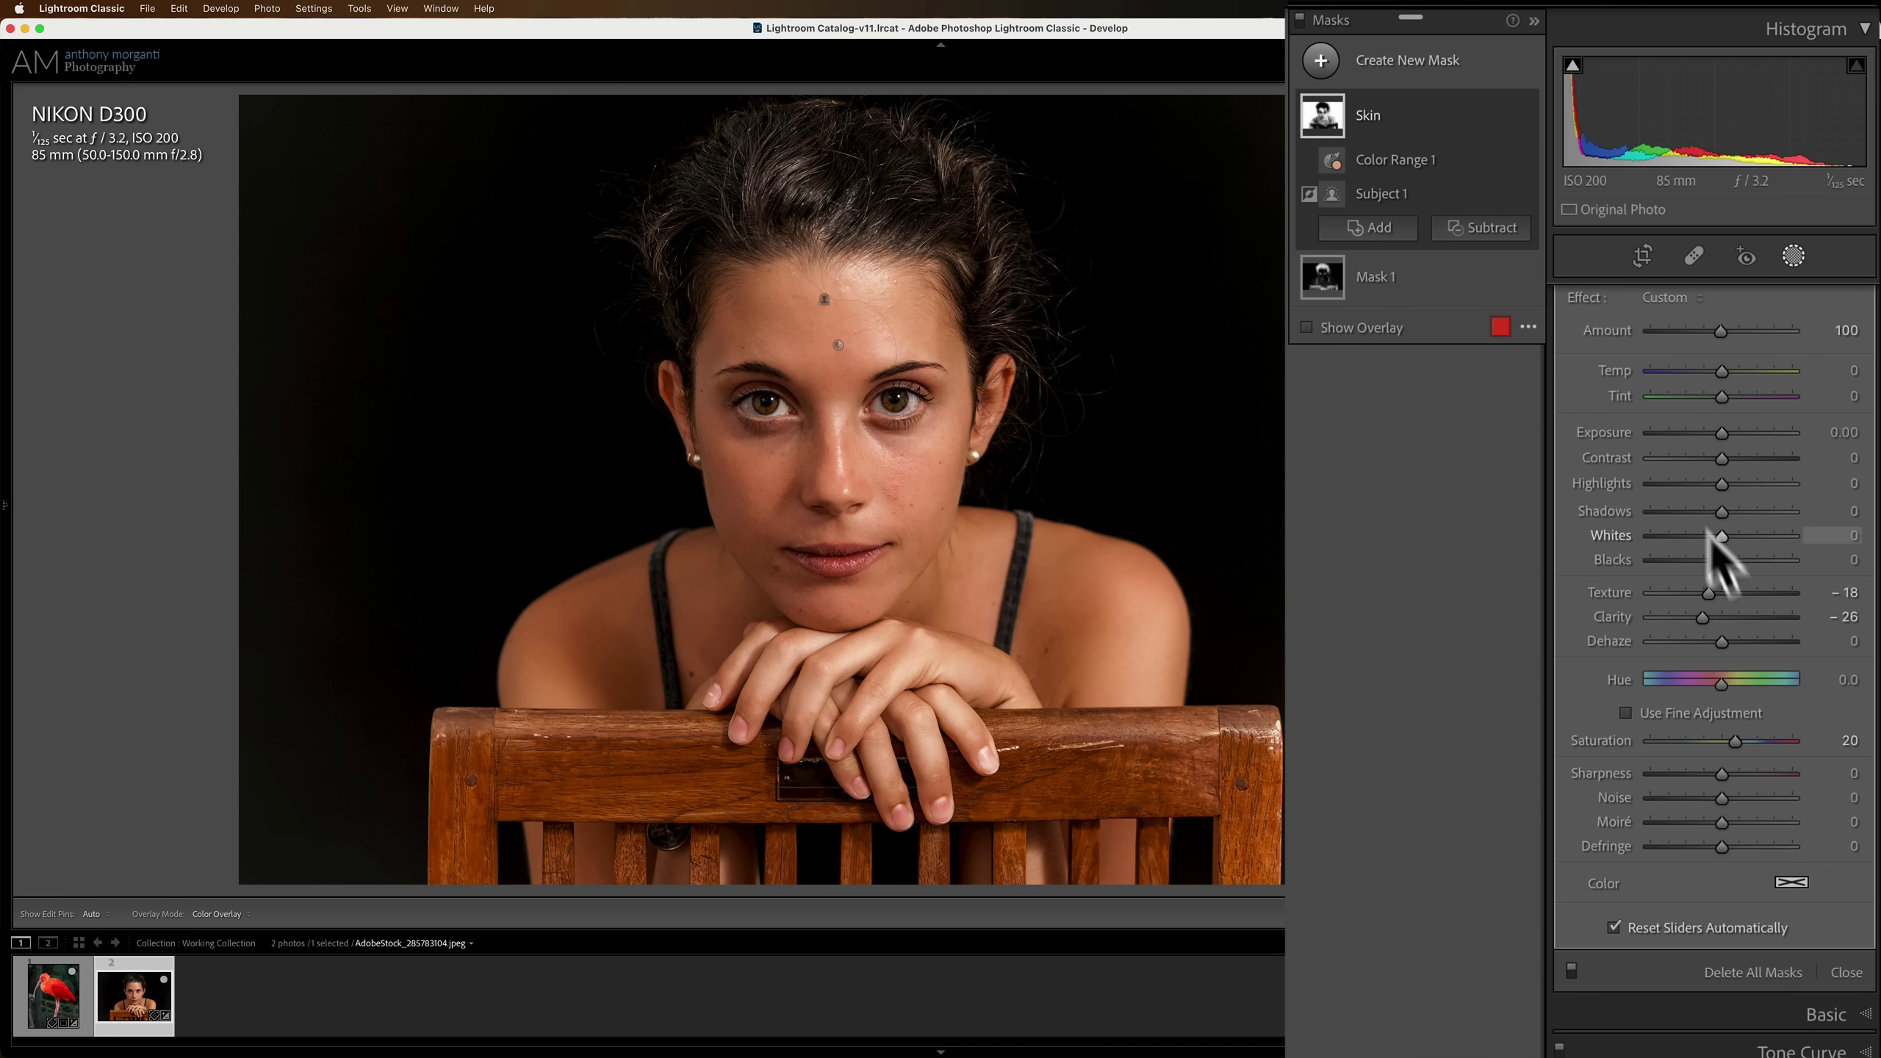
drag(1704, 591, 1697, 618)
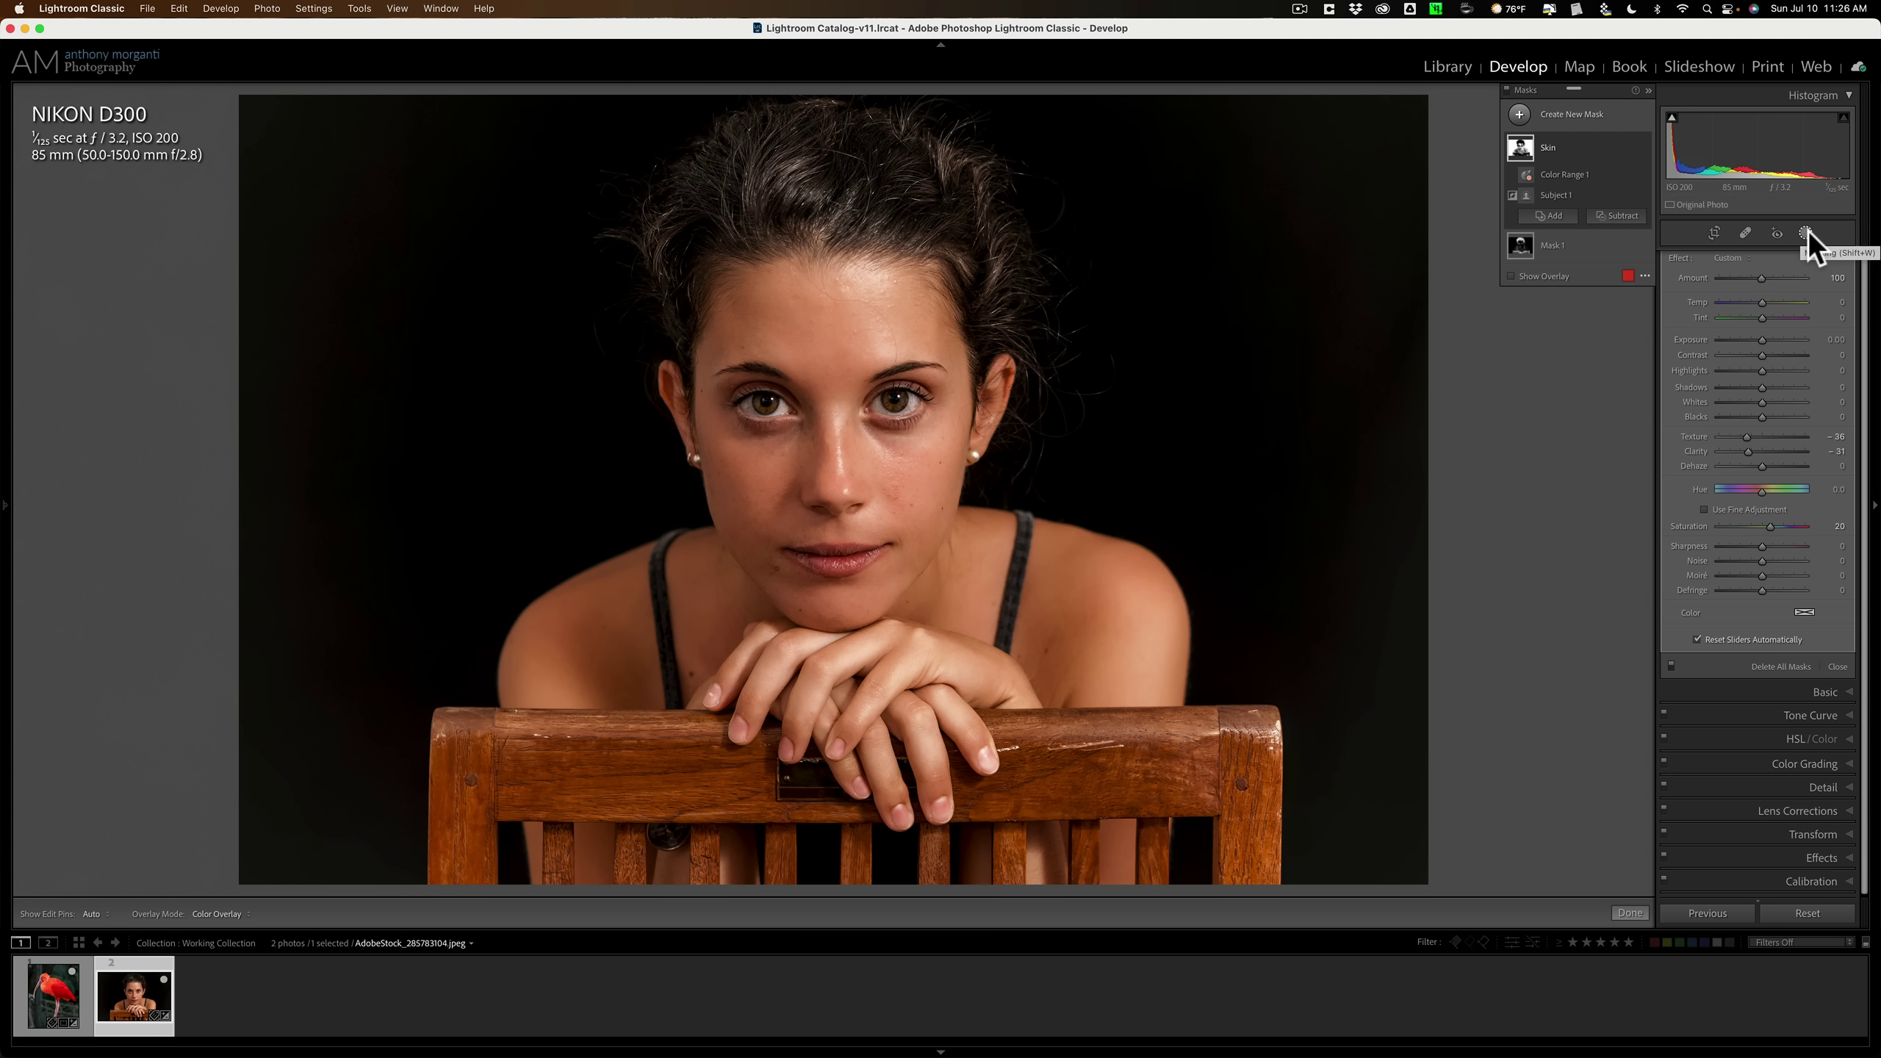
right_click(1626, 147)
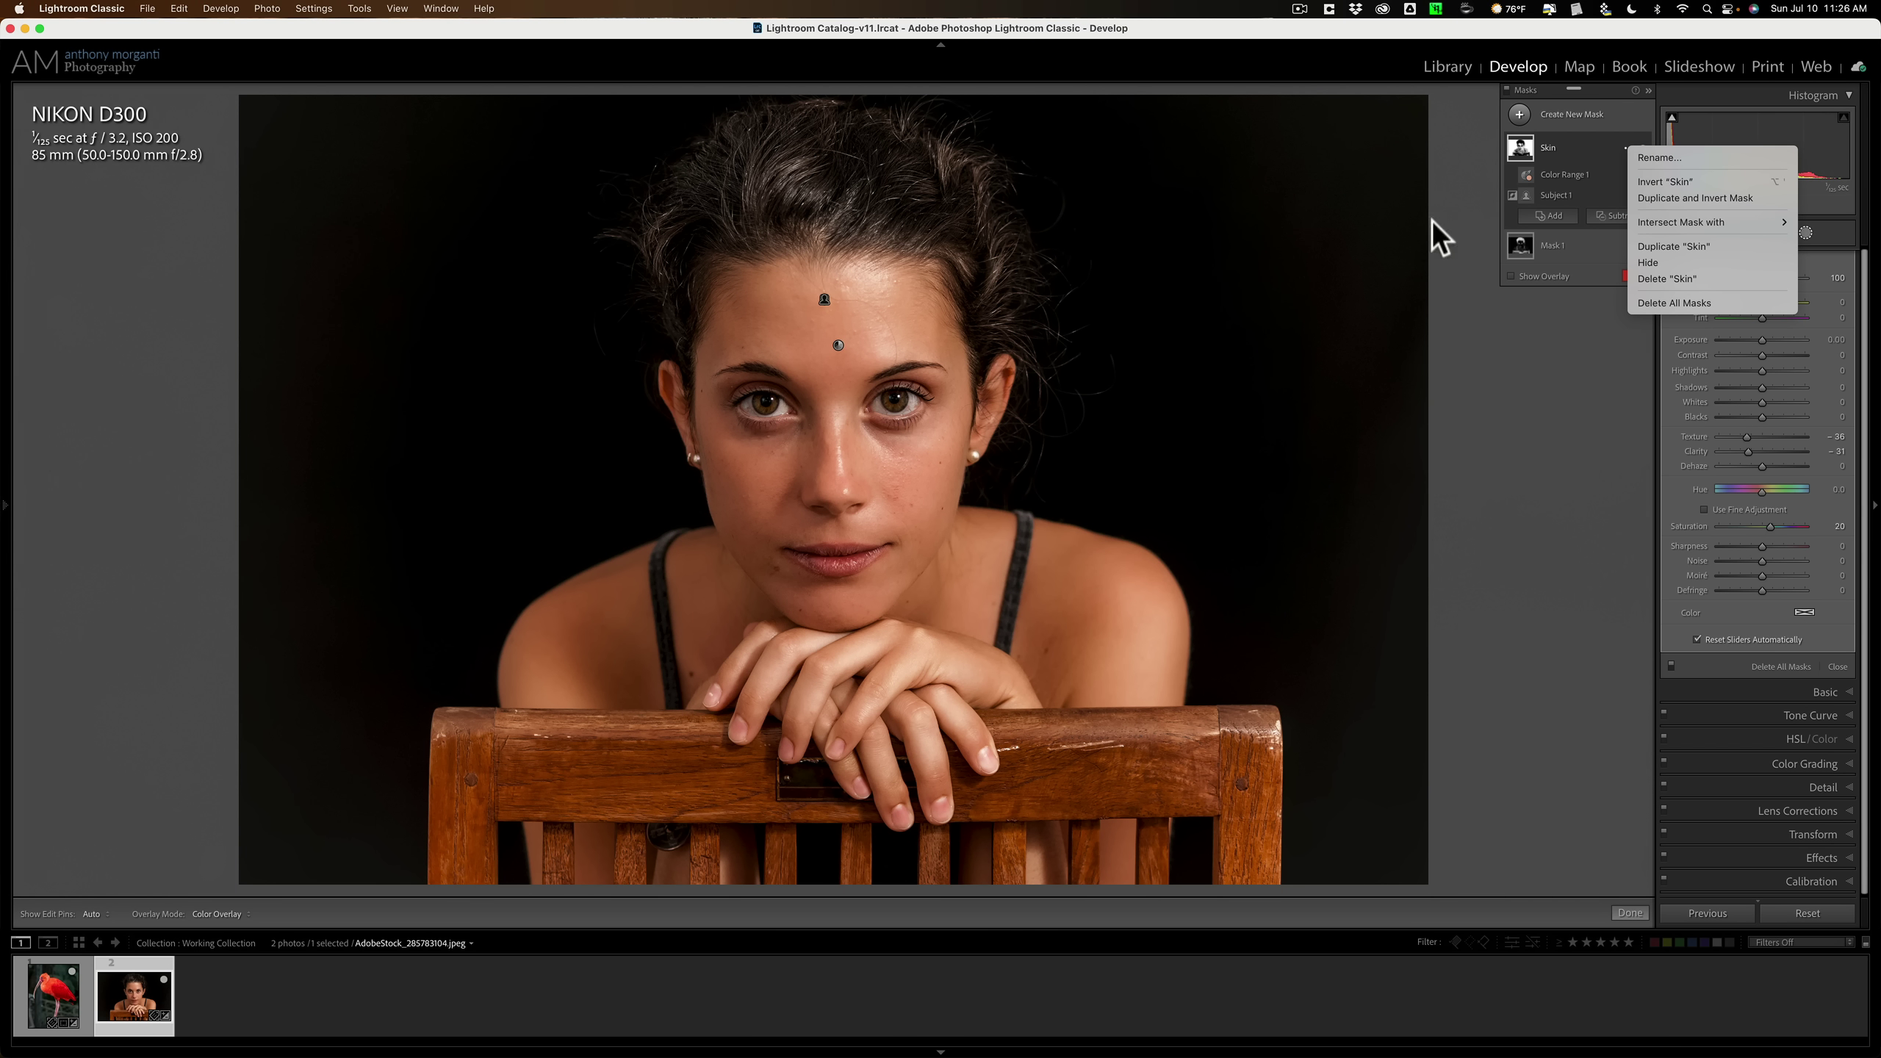
click(1500, 342)
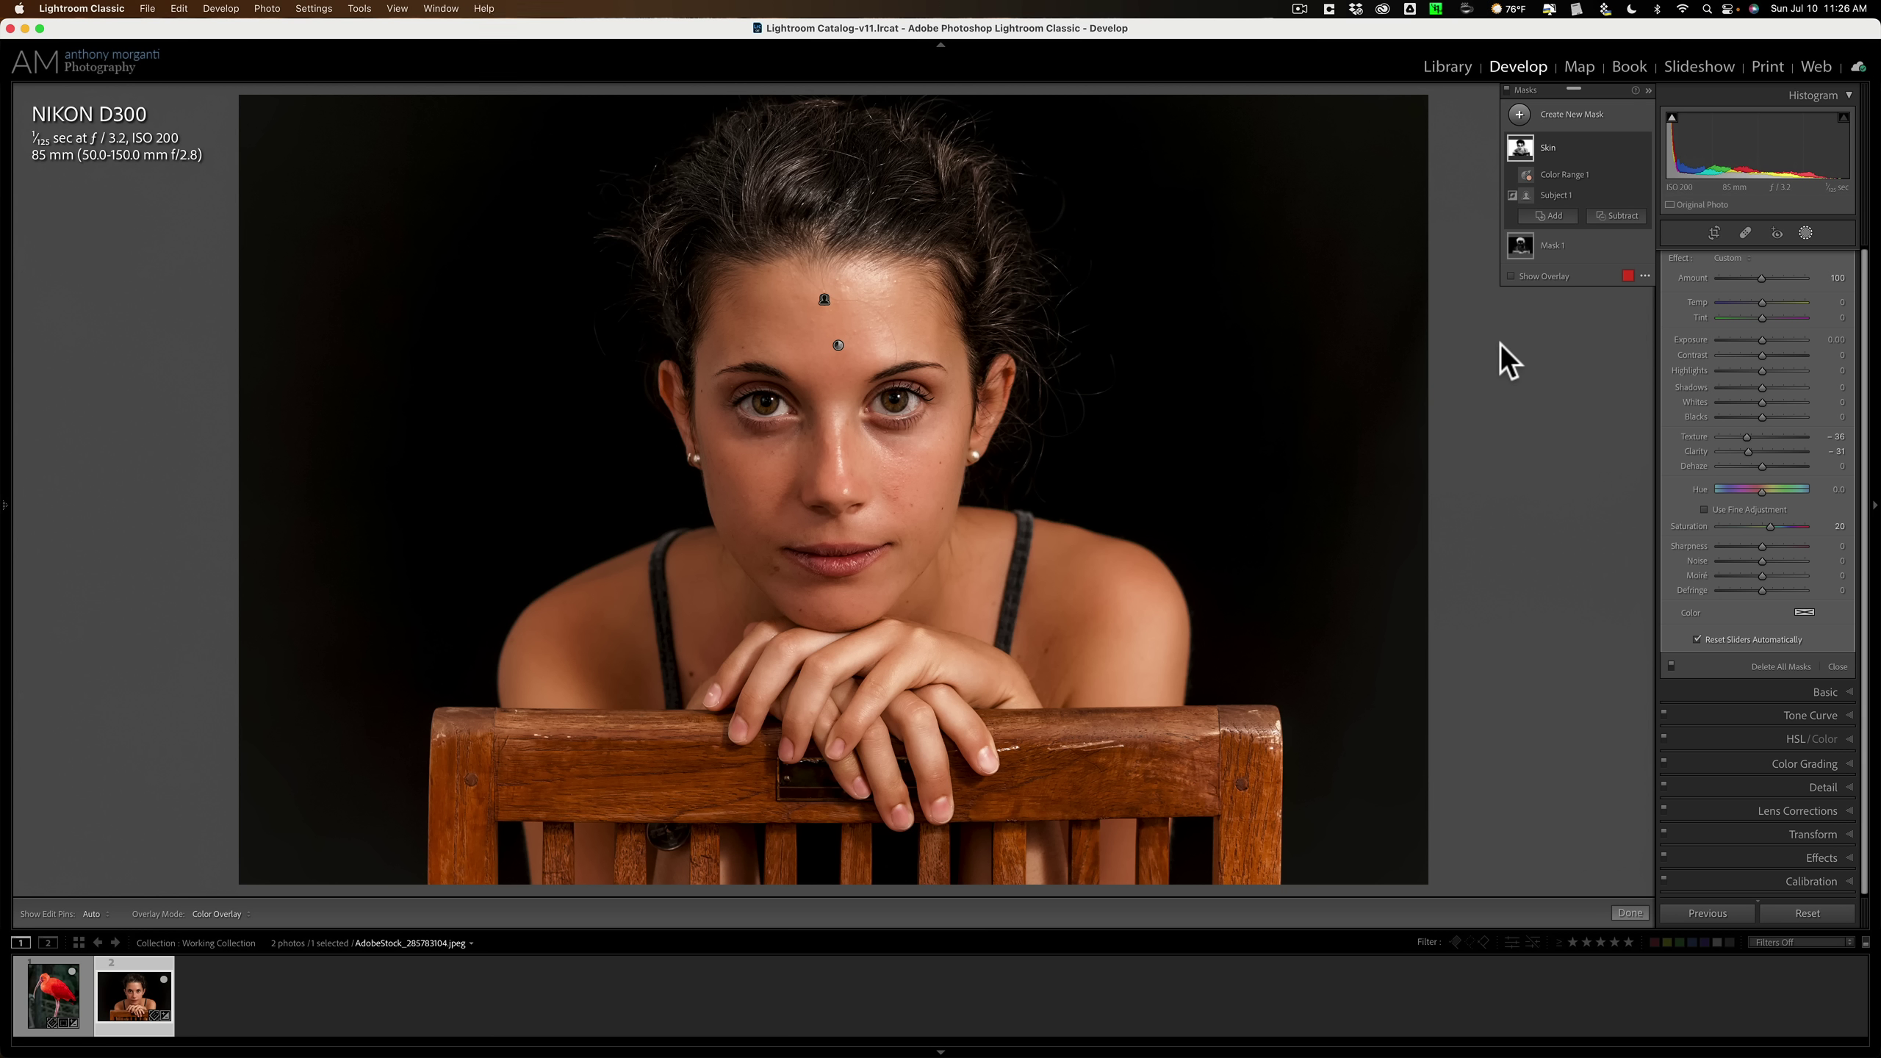
Switch to the scarlet ibis photo from the filmstrip
click(50, 1001)
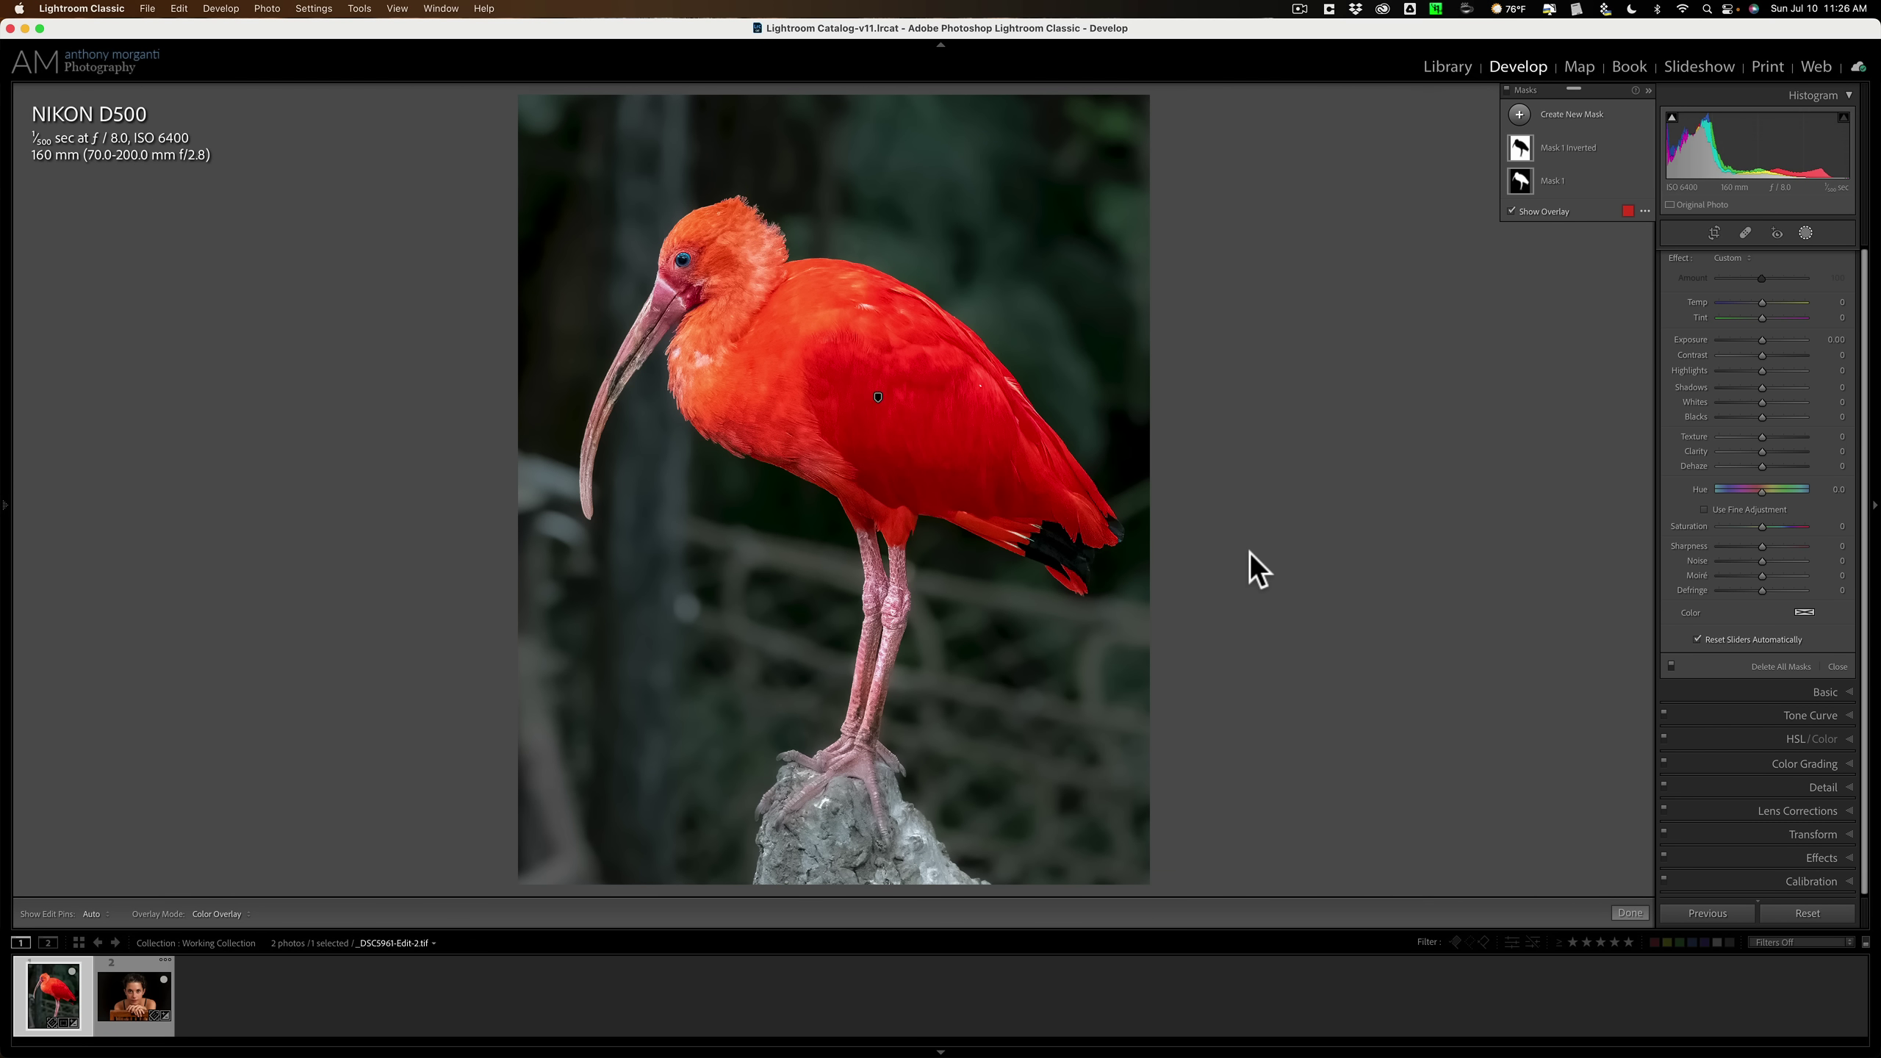